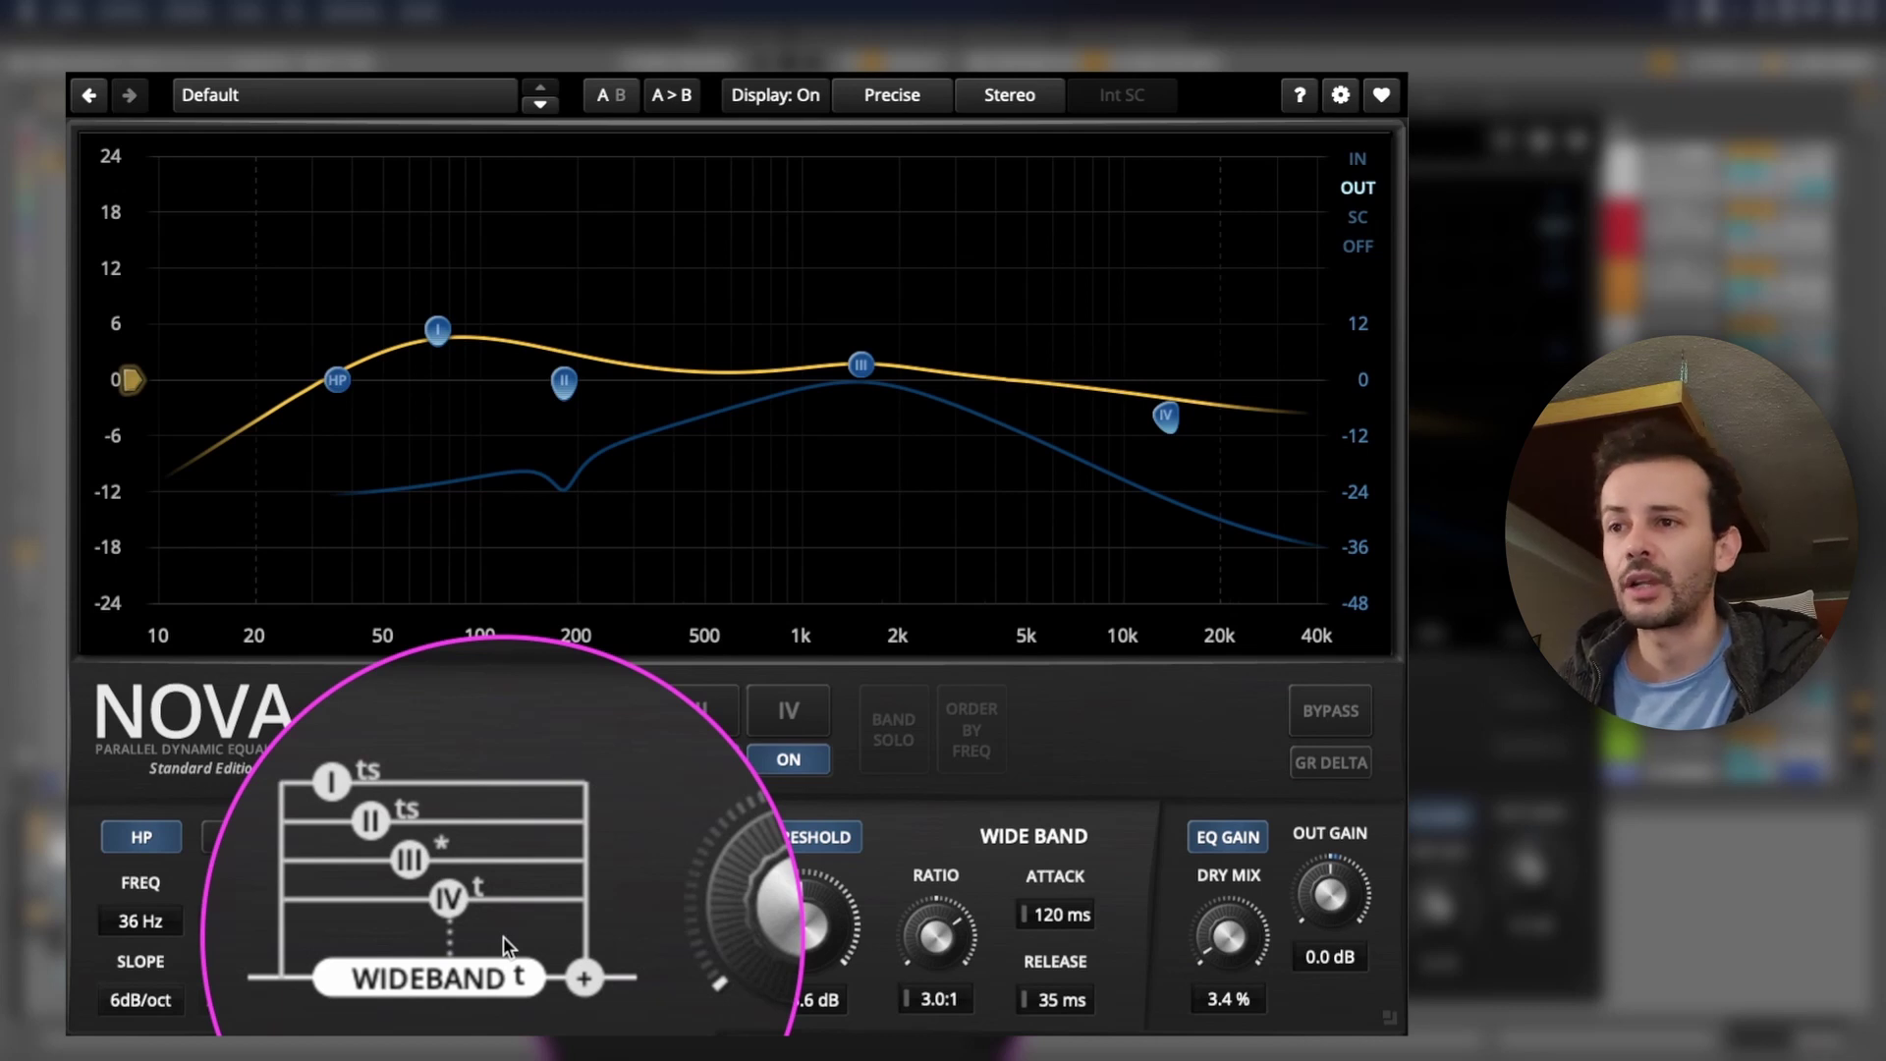
- Select band IV and toggle its wideband link off and on to compare its dynamics settings
click(808, 717)
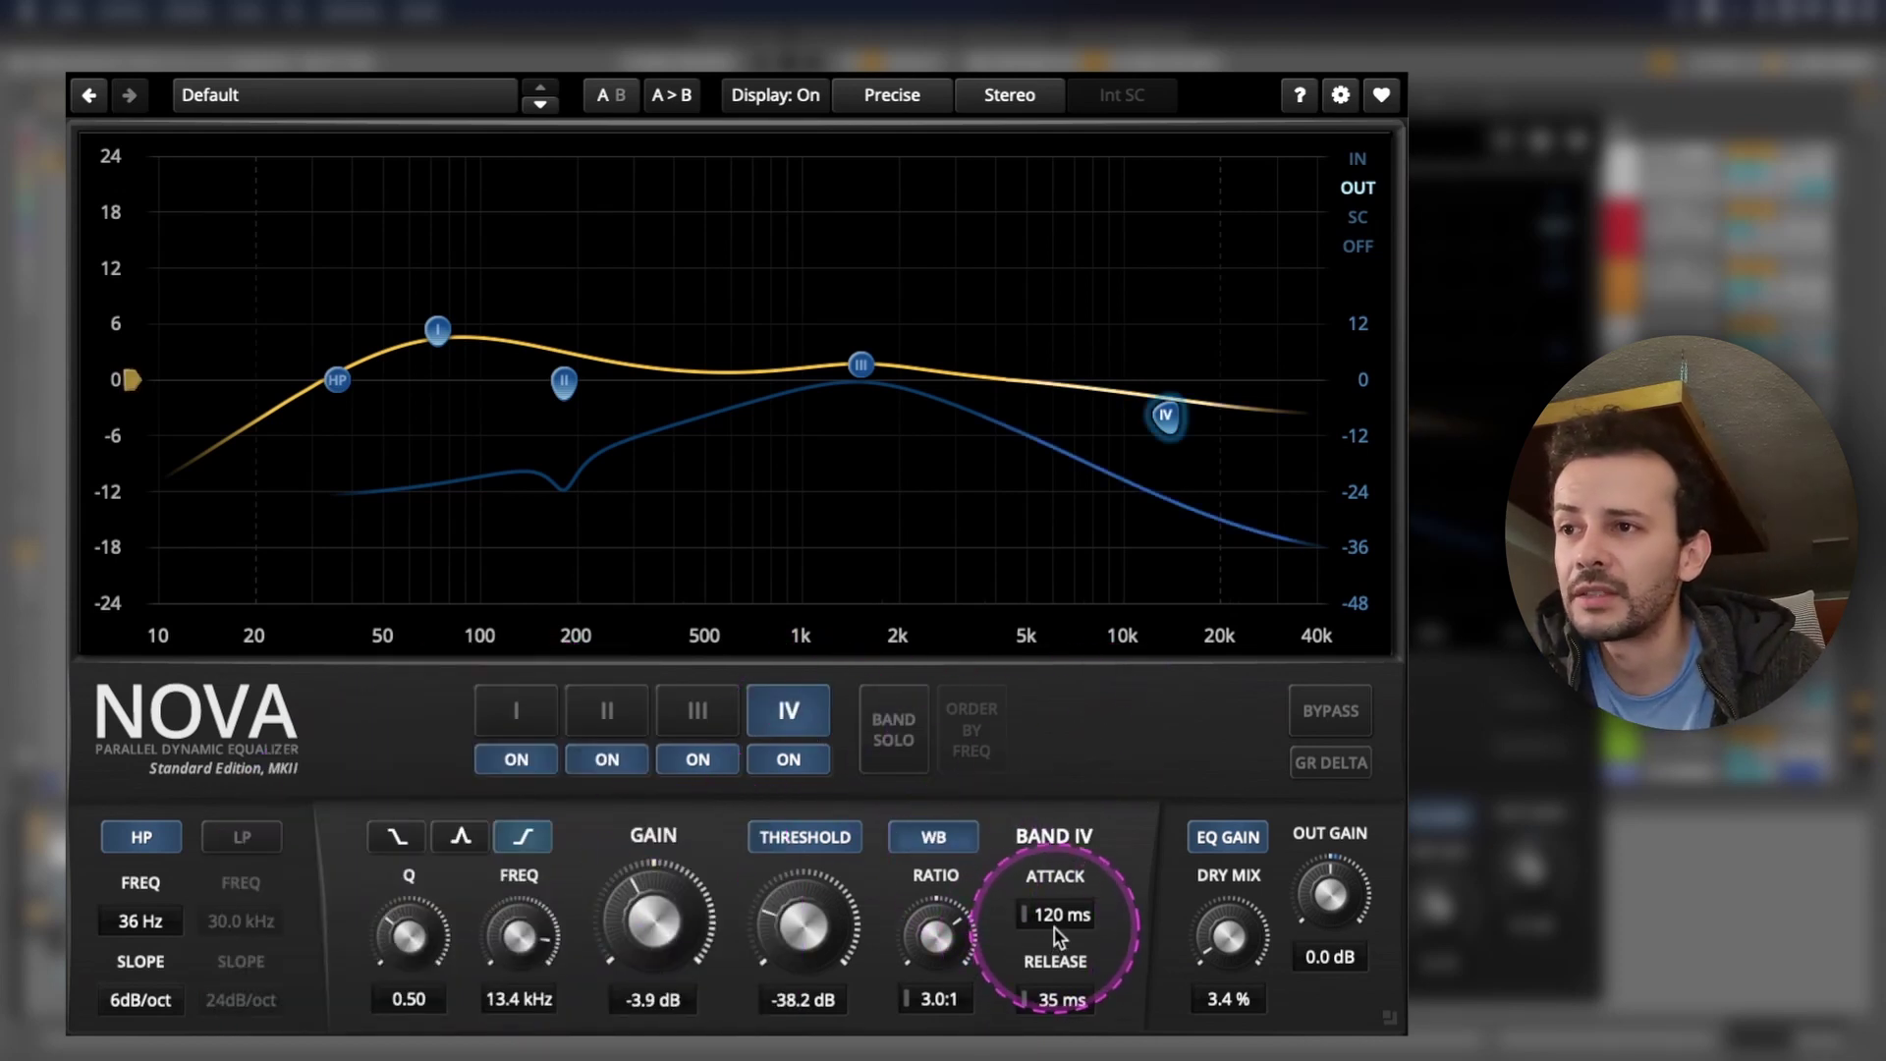
click(936, 841)
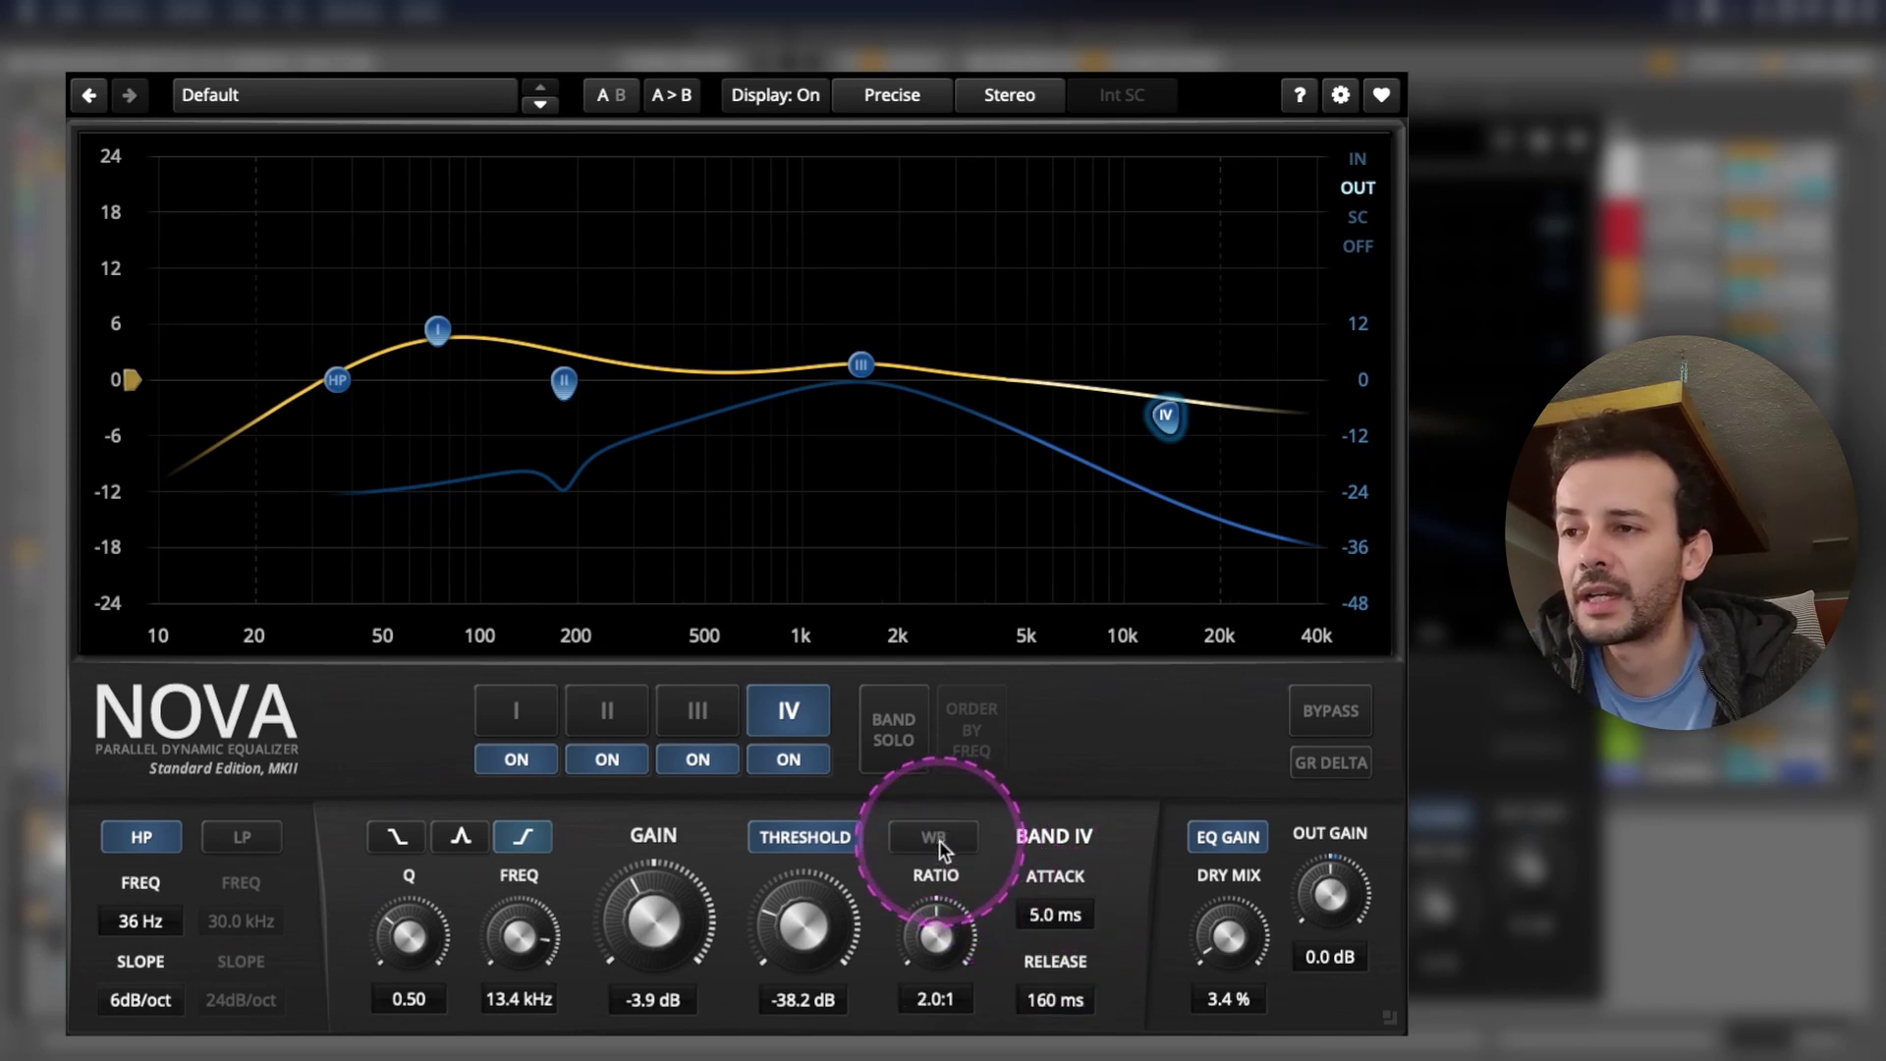
click(938, 840)
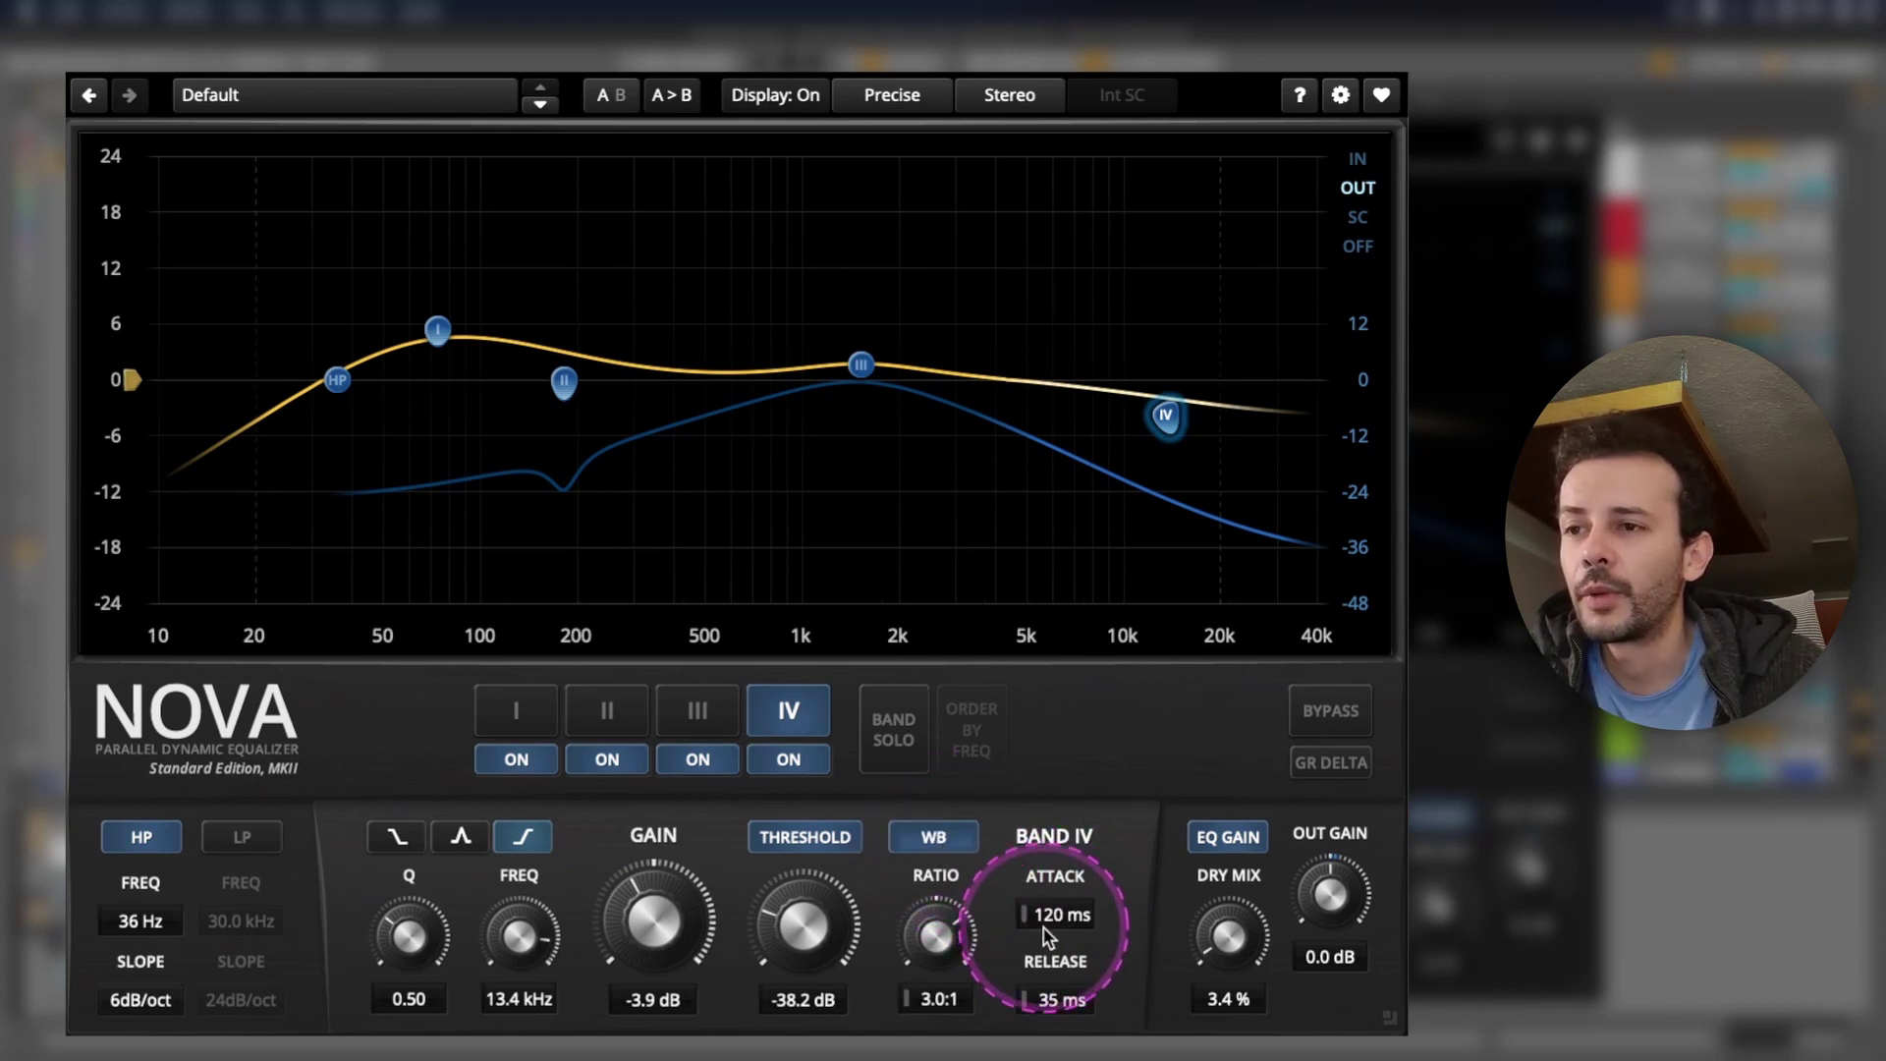
click(935, 838)
click(932, 838)
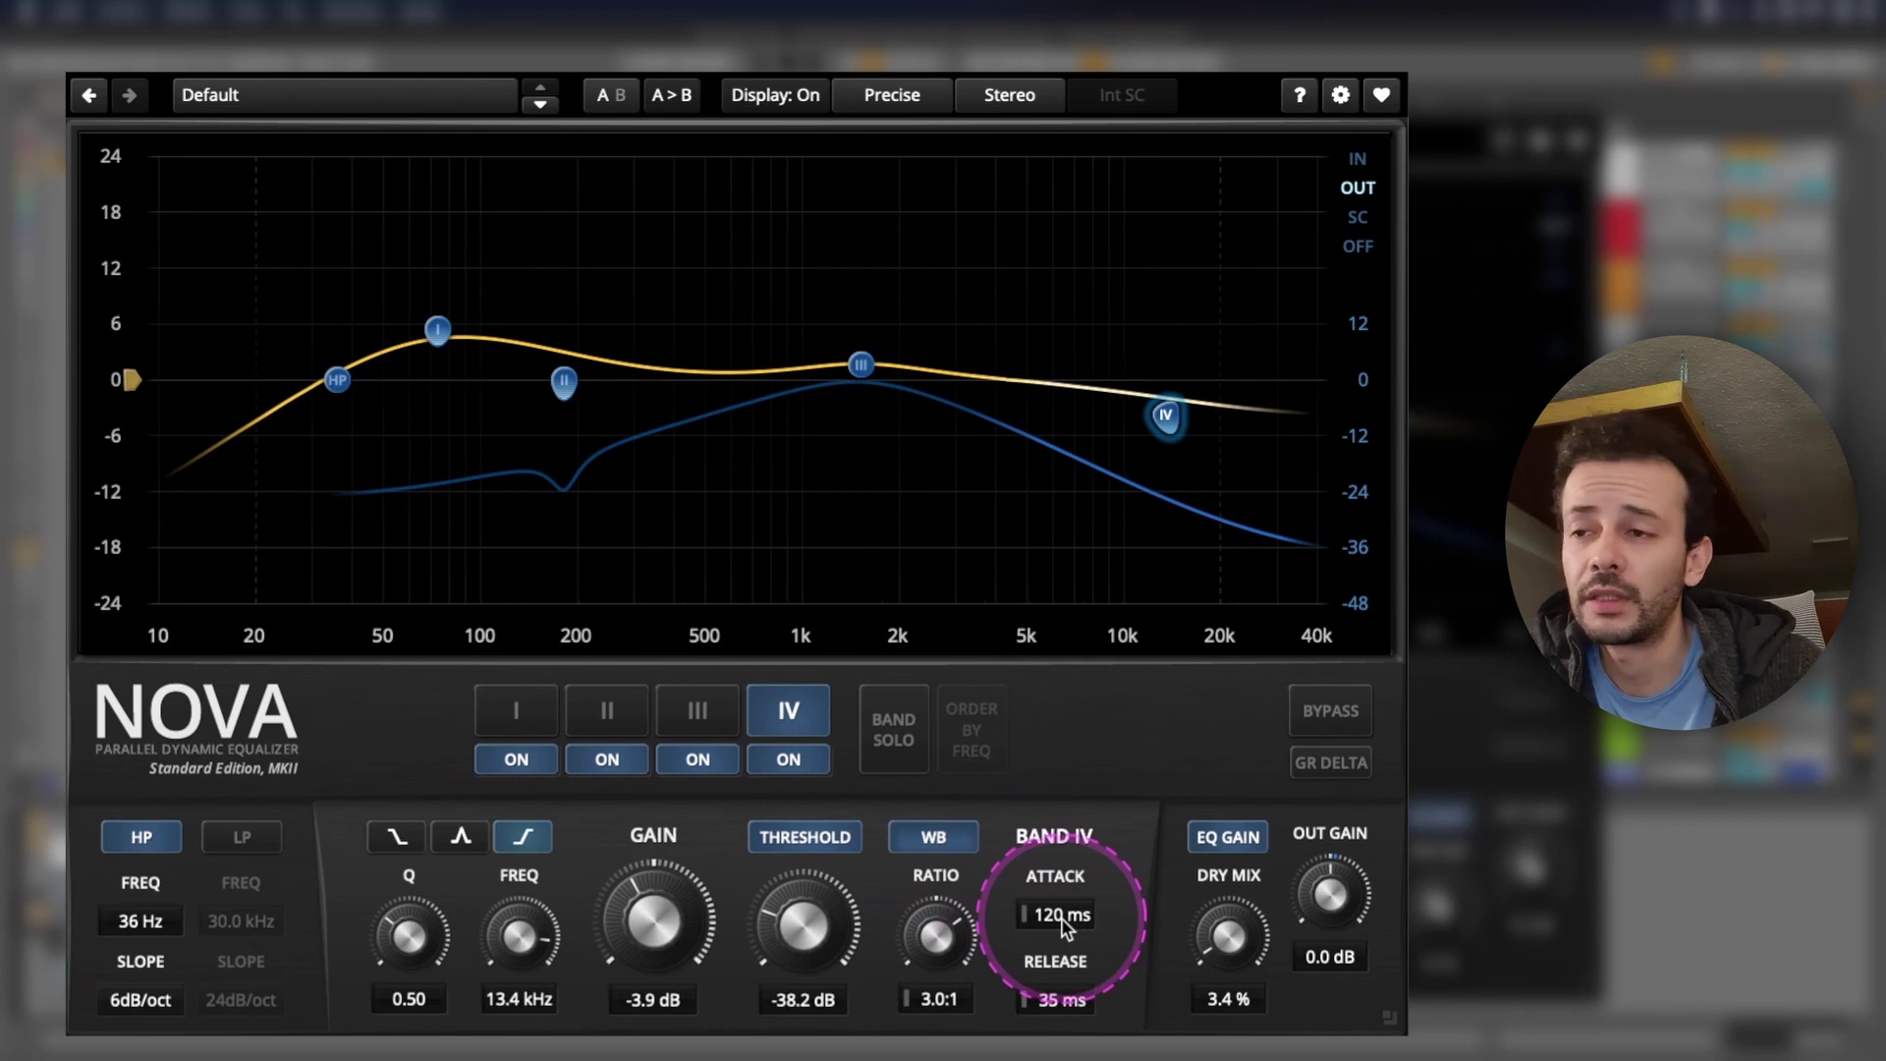
- Set band IV's attack to 200 ms with the wideband link on and show the wideband section
double_click(1069, 921)
text(200)
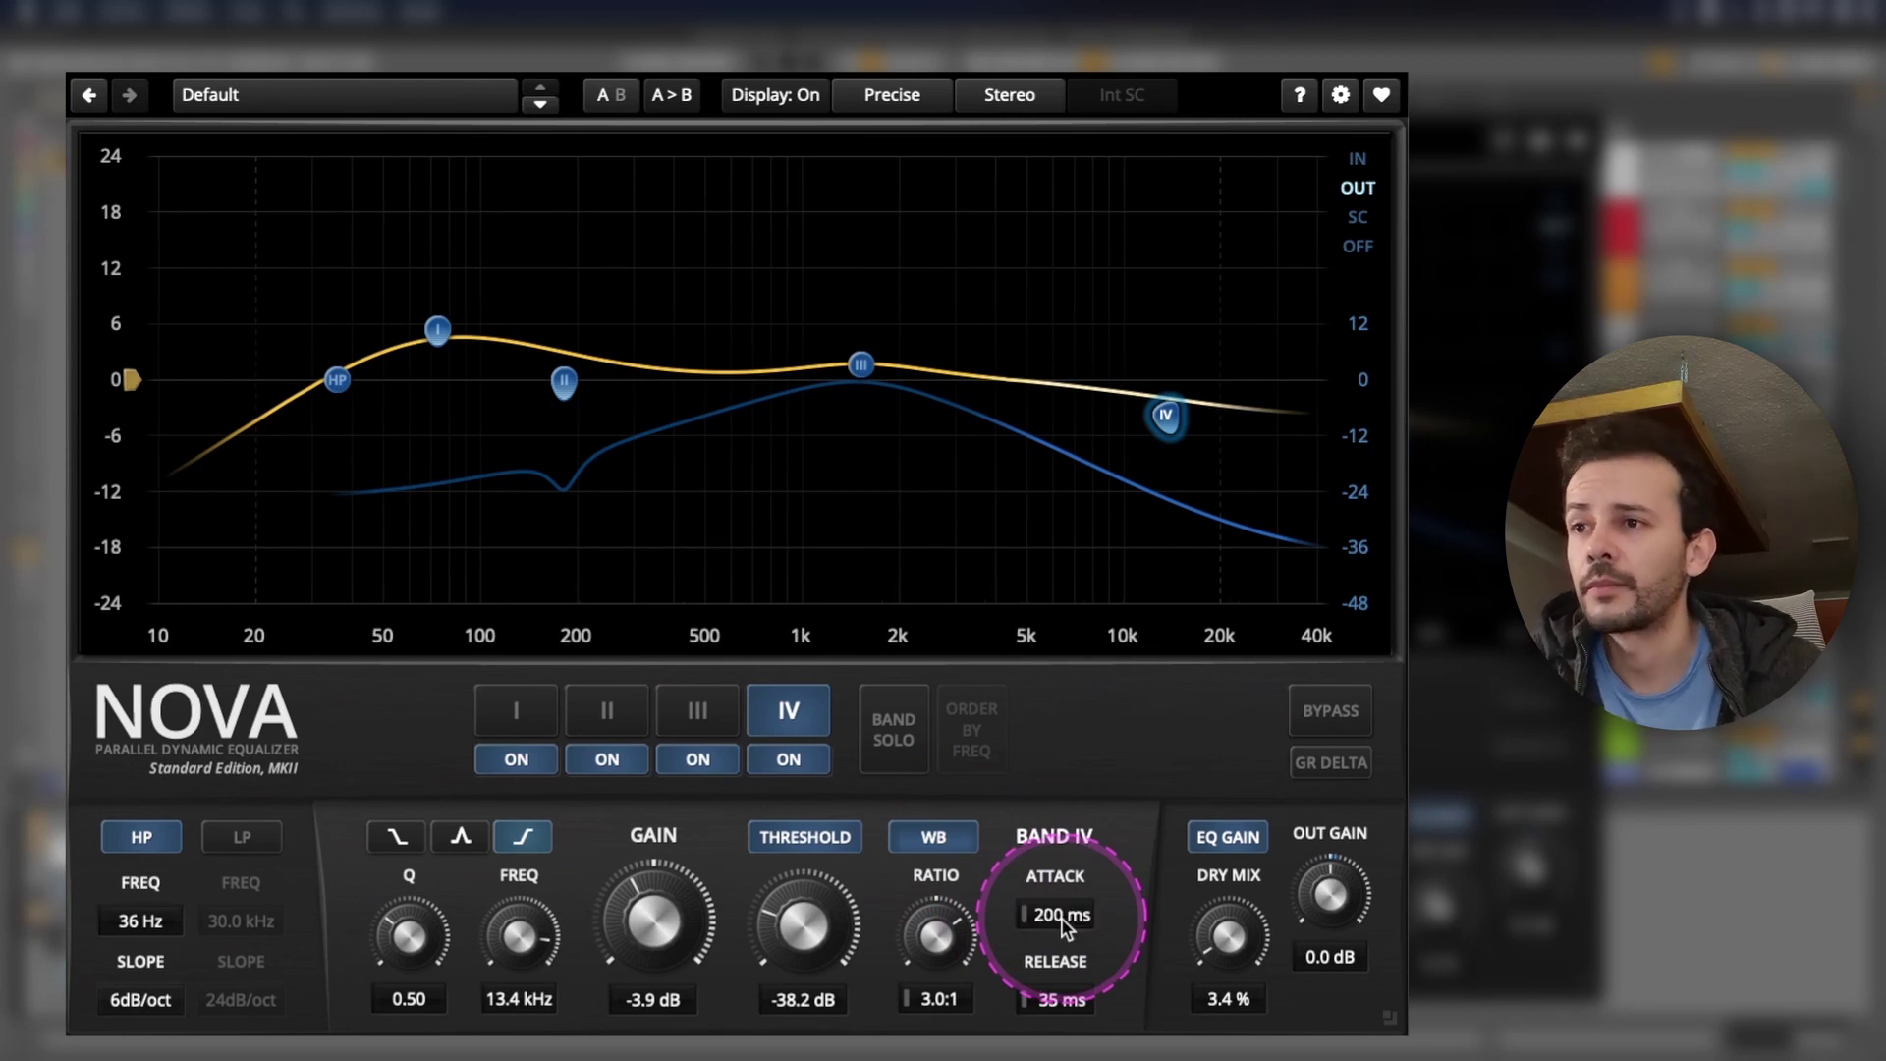
key(Return)
click(1088, 743)
click(1070, 929)
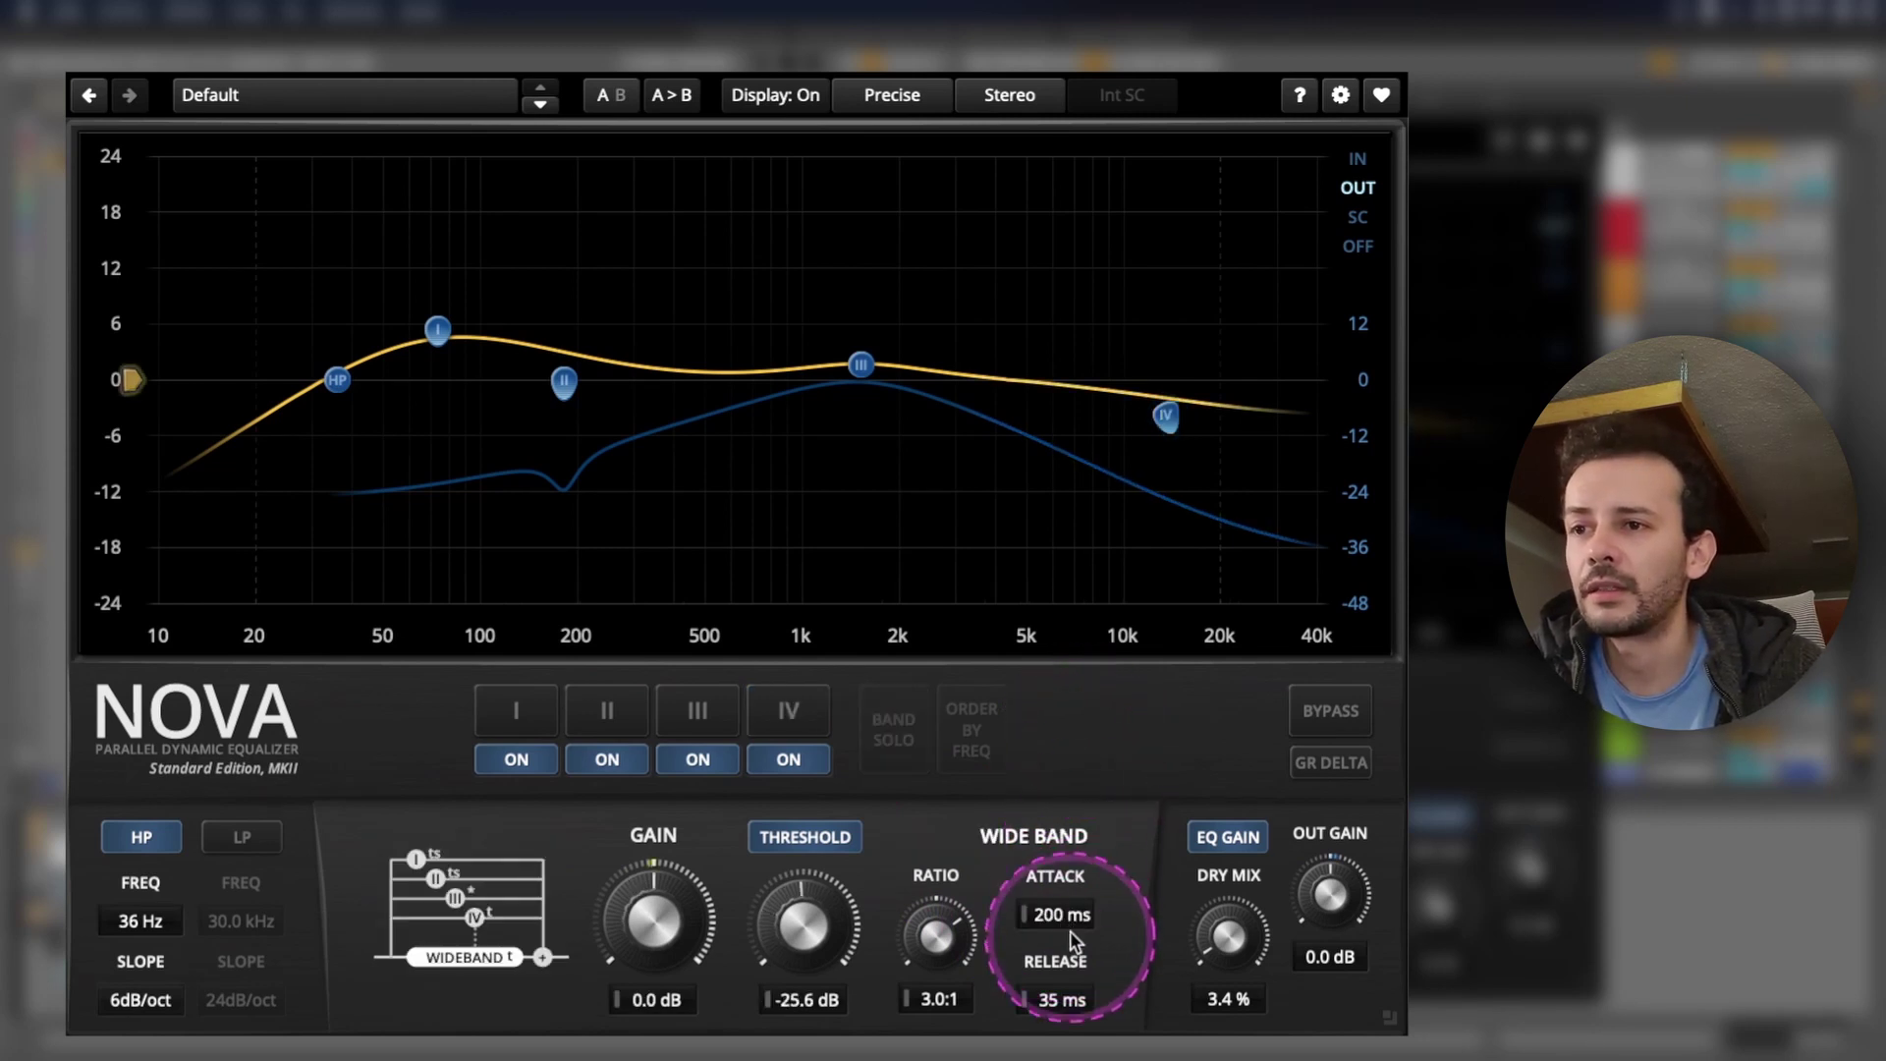
- Set the wideband attack to 120 ms and select band IV to check its linked attack
double_click(1067, 917)
text(120)
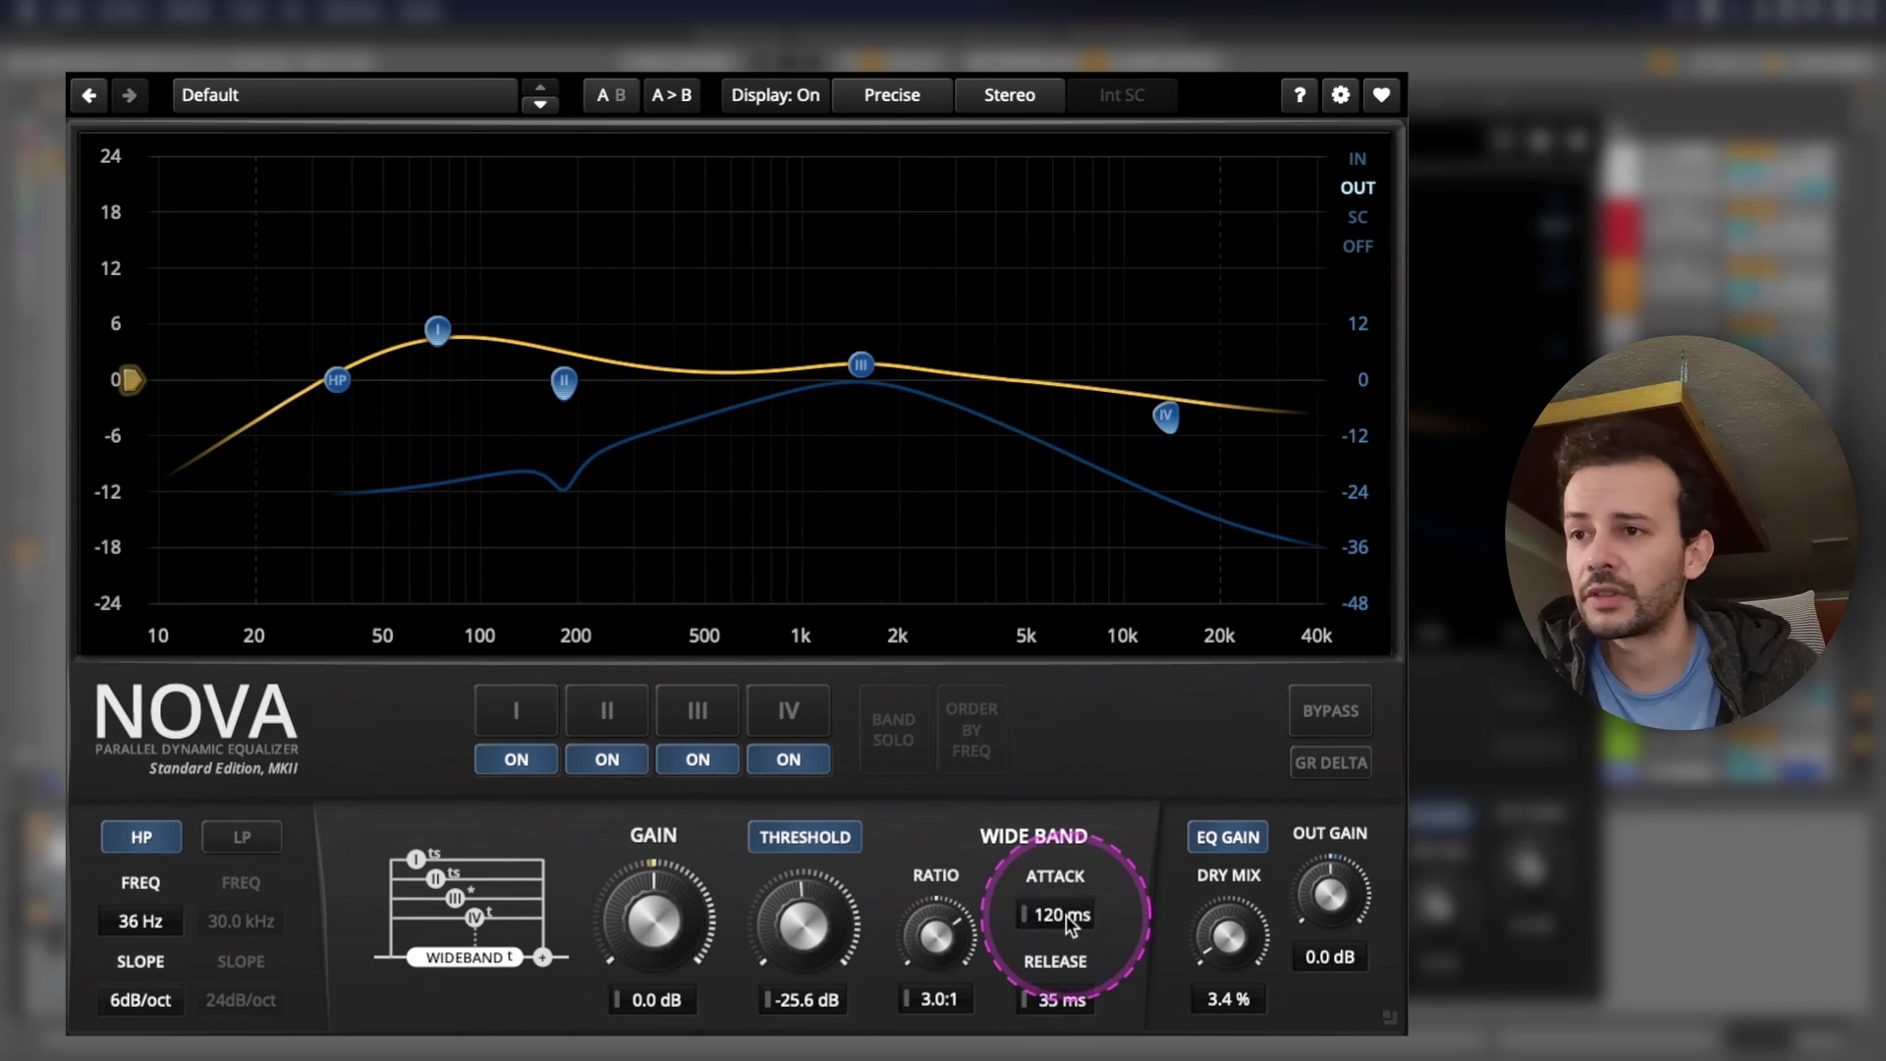
key(Return)
click(798, 712)
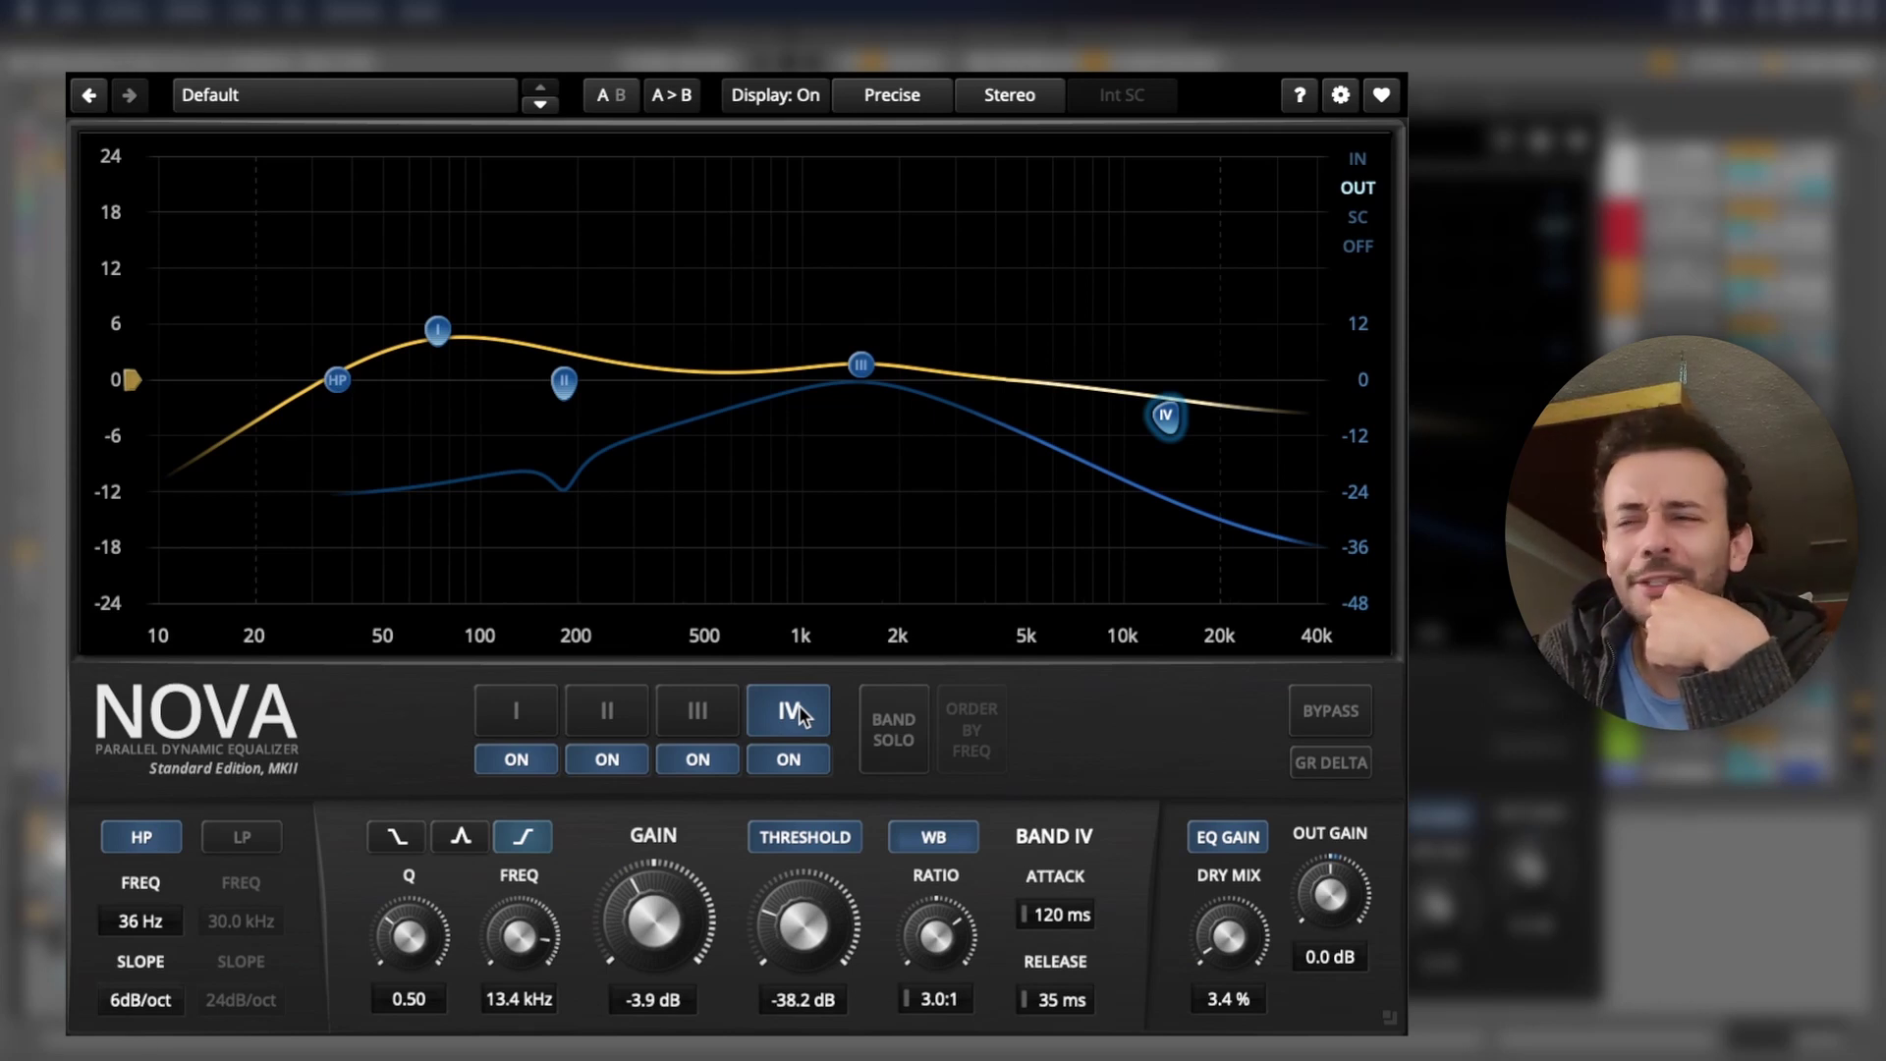
- Browse the analyzer display options and set the EQ filter magnitude range to -/+ 12 dB
right_click(902, 262)
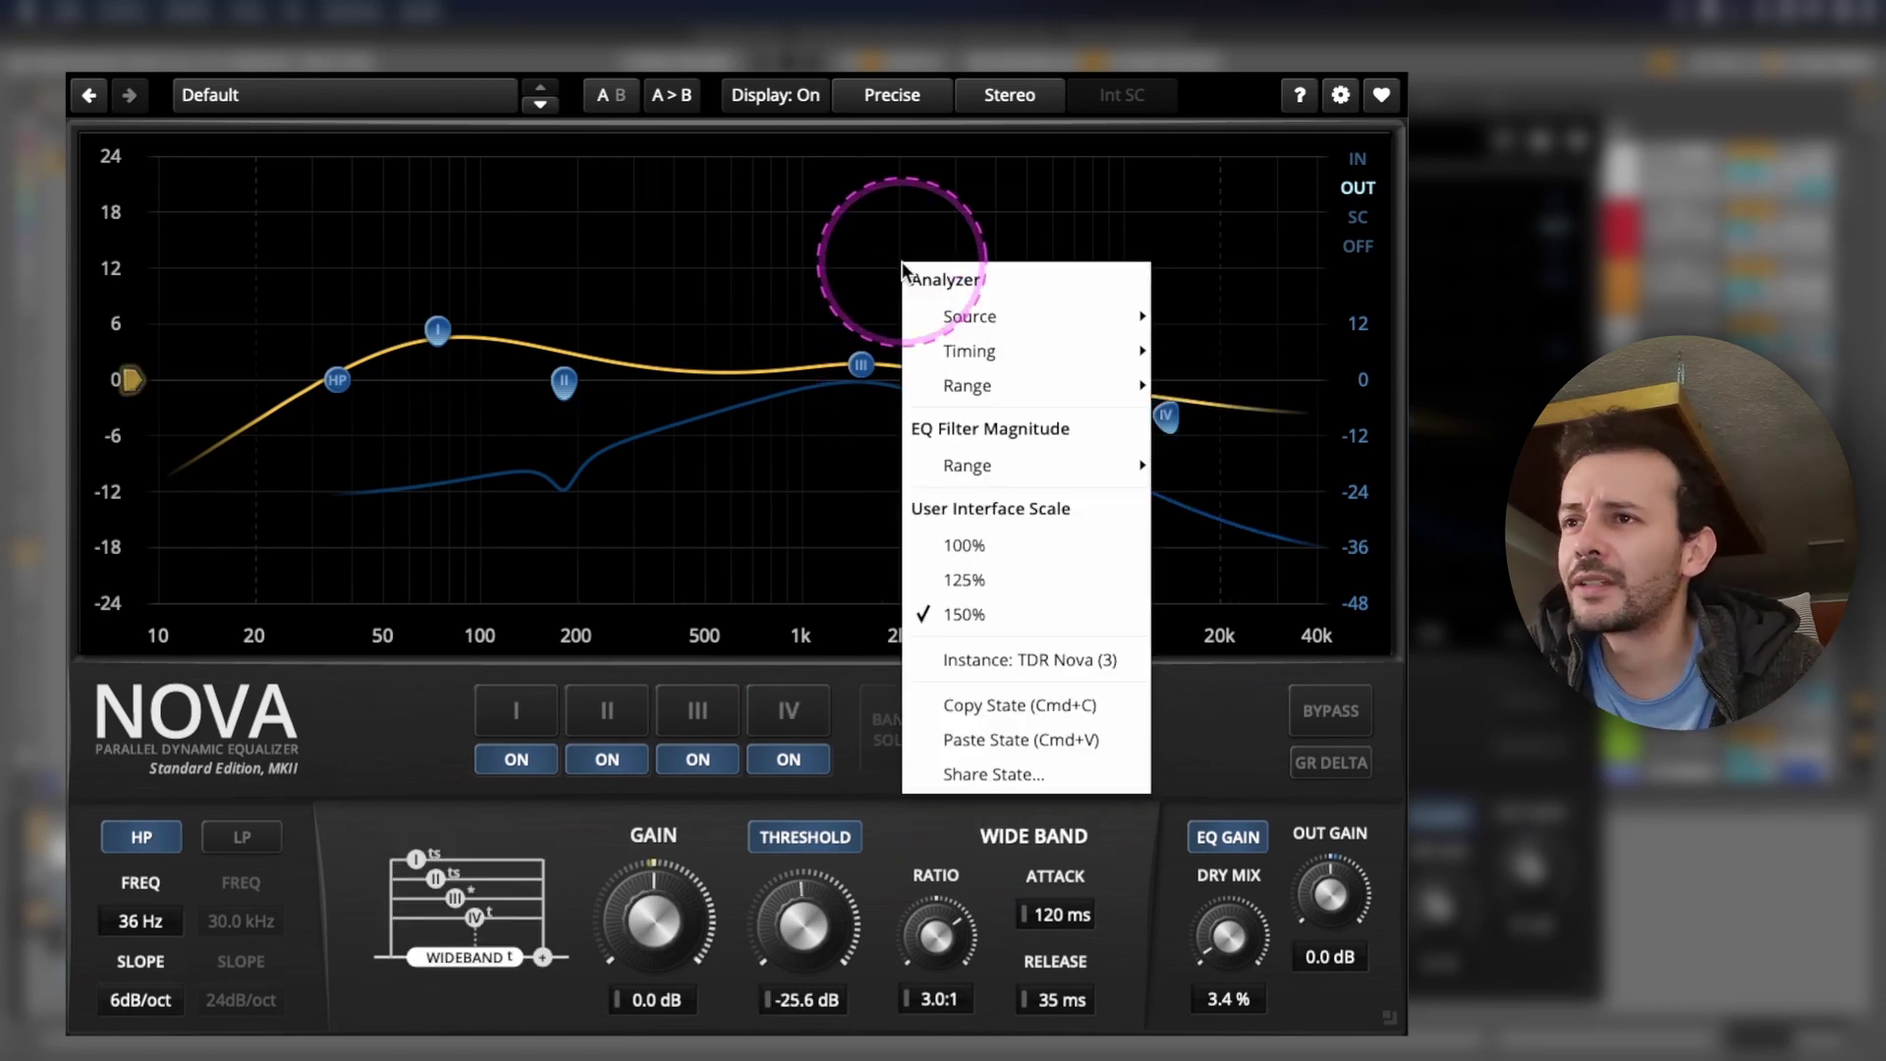
mouse_move(986, 316)
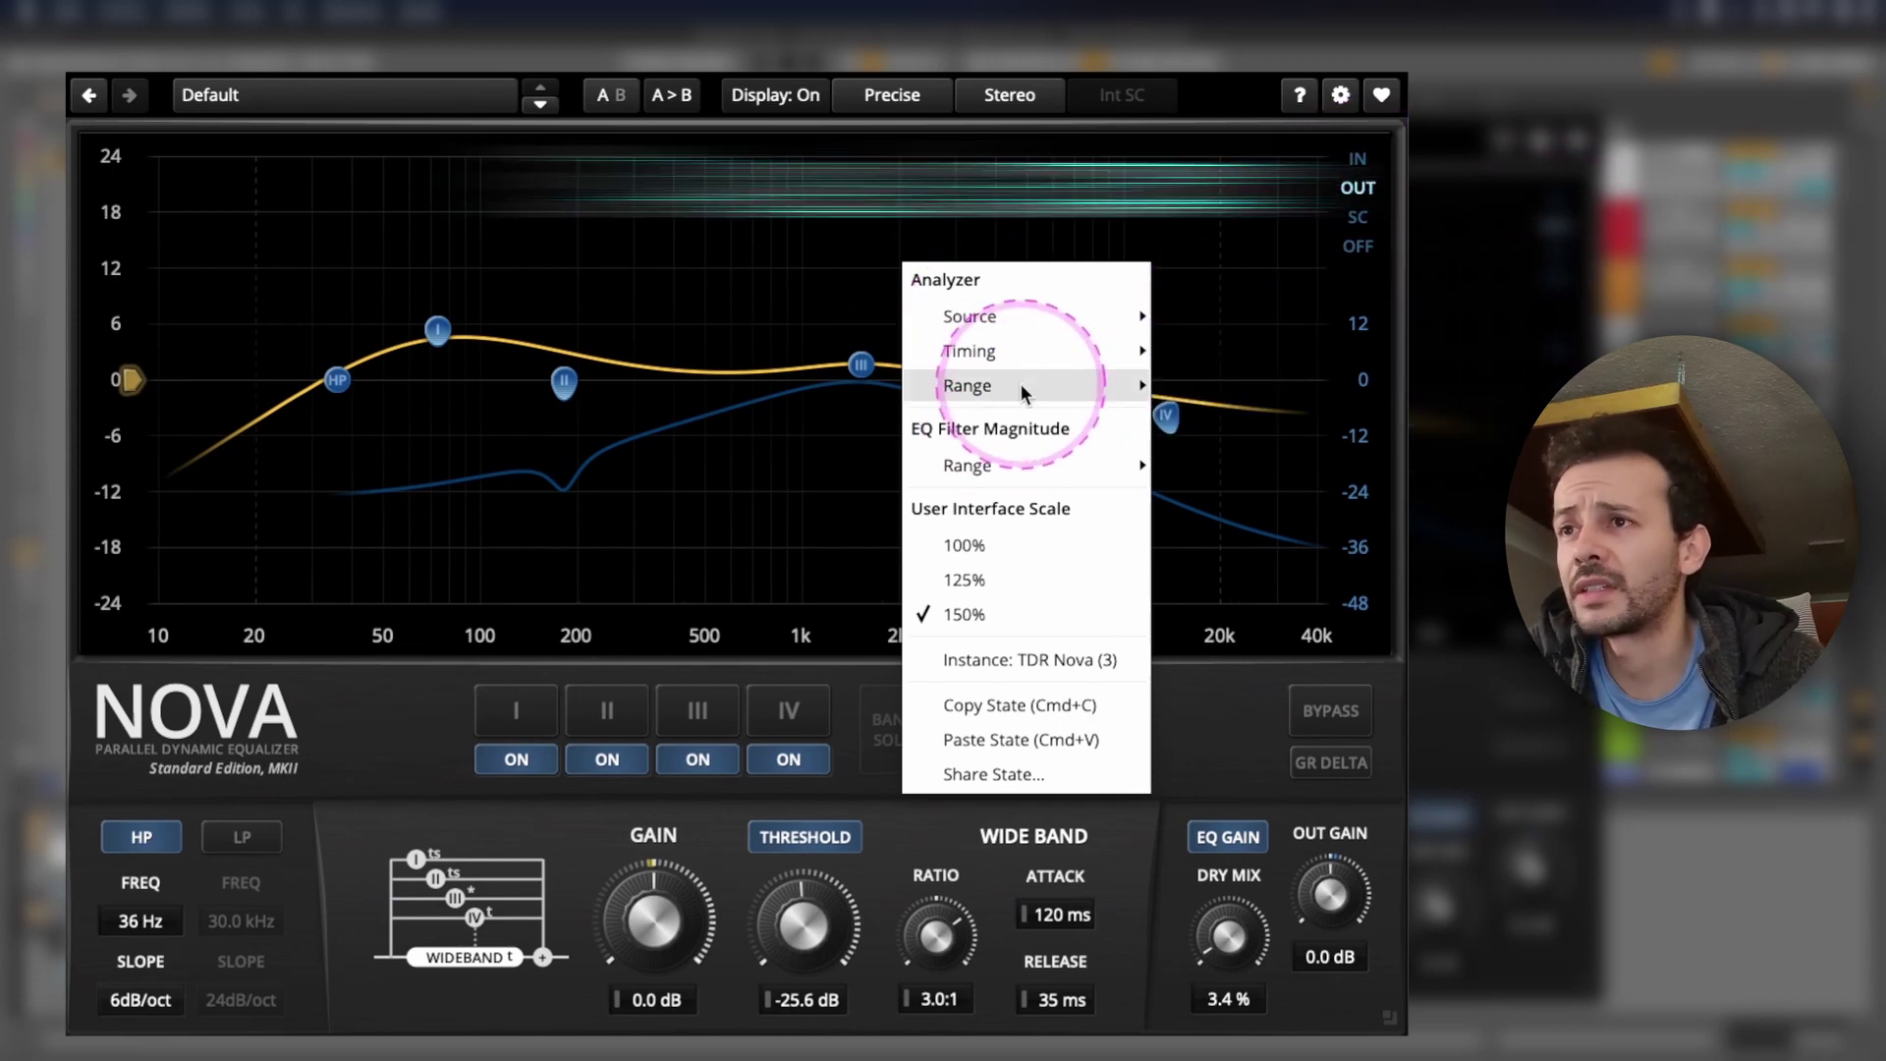
mouse_move(1024, 383)
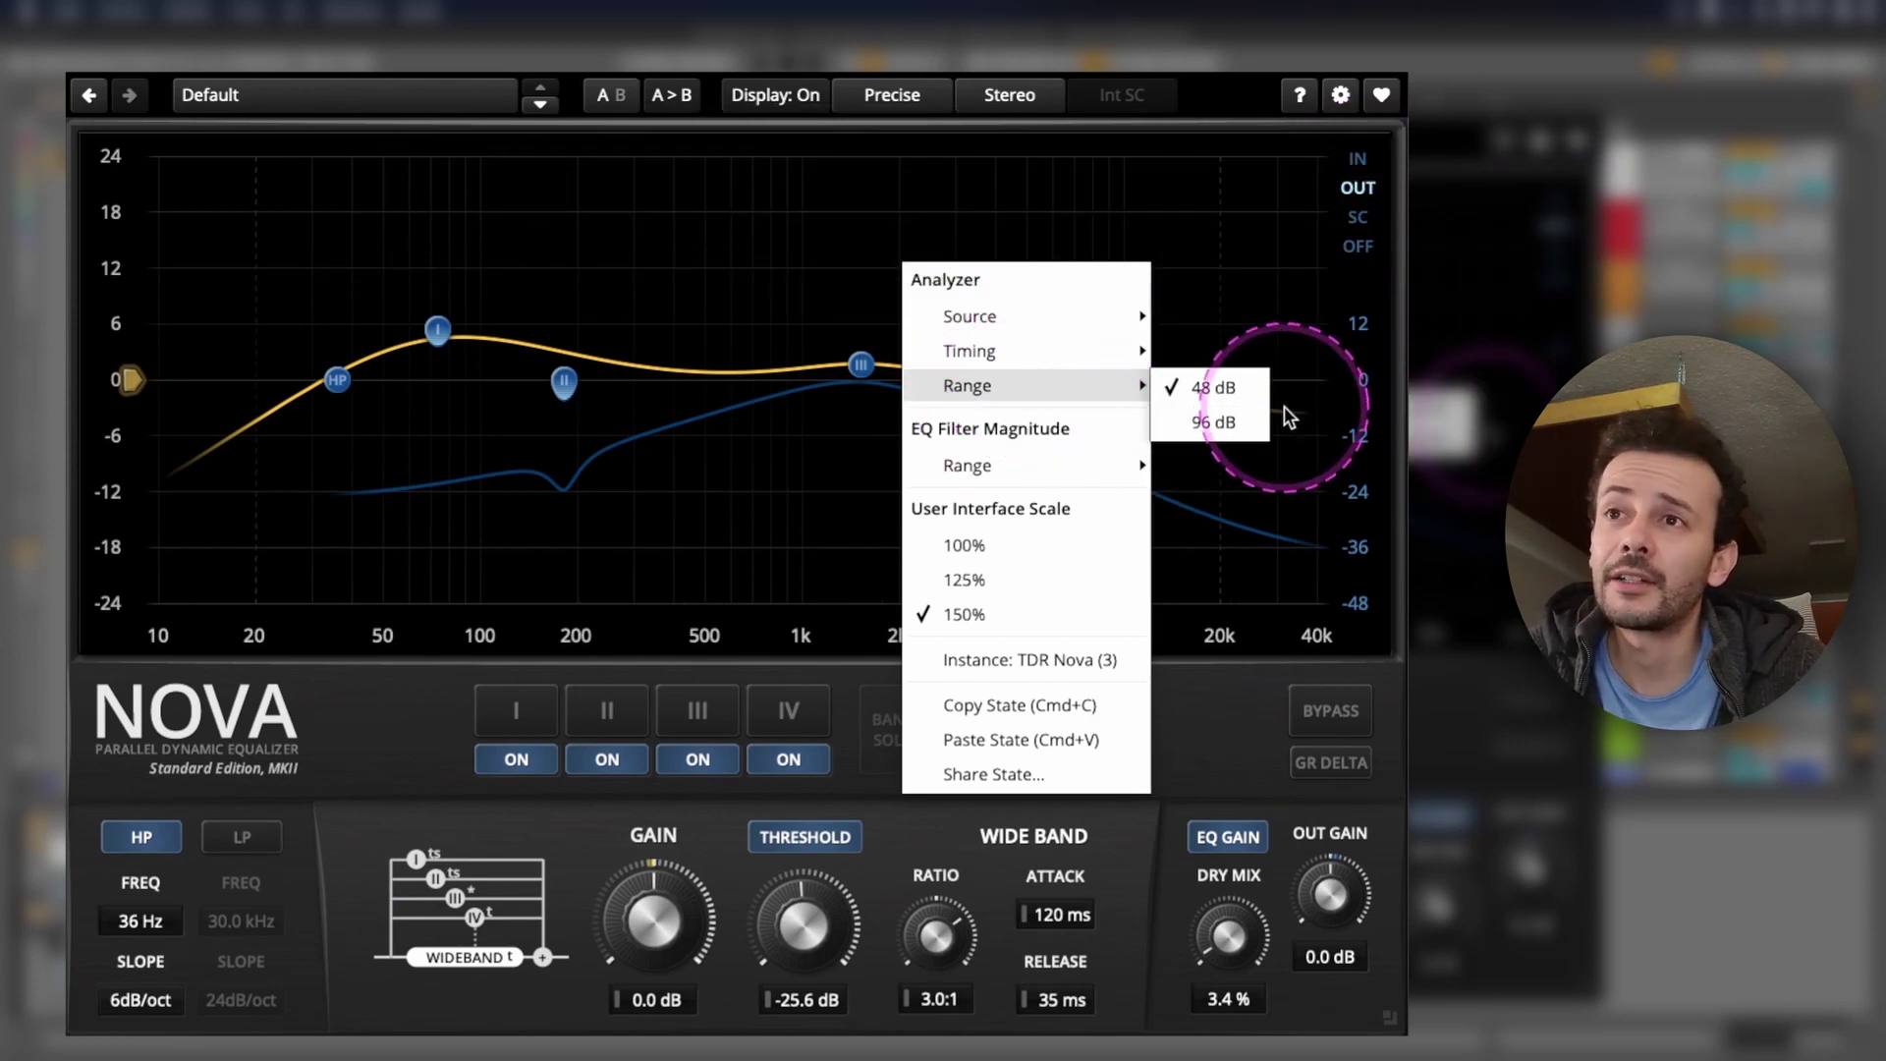
mouse_move(1058, 354)
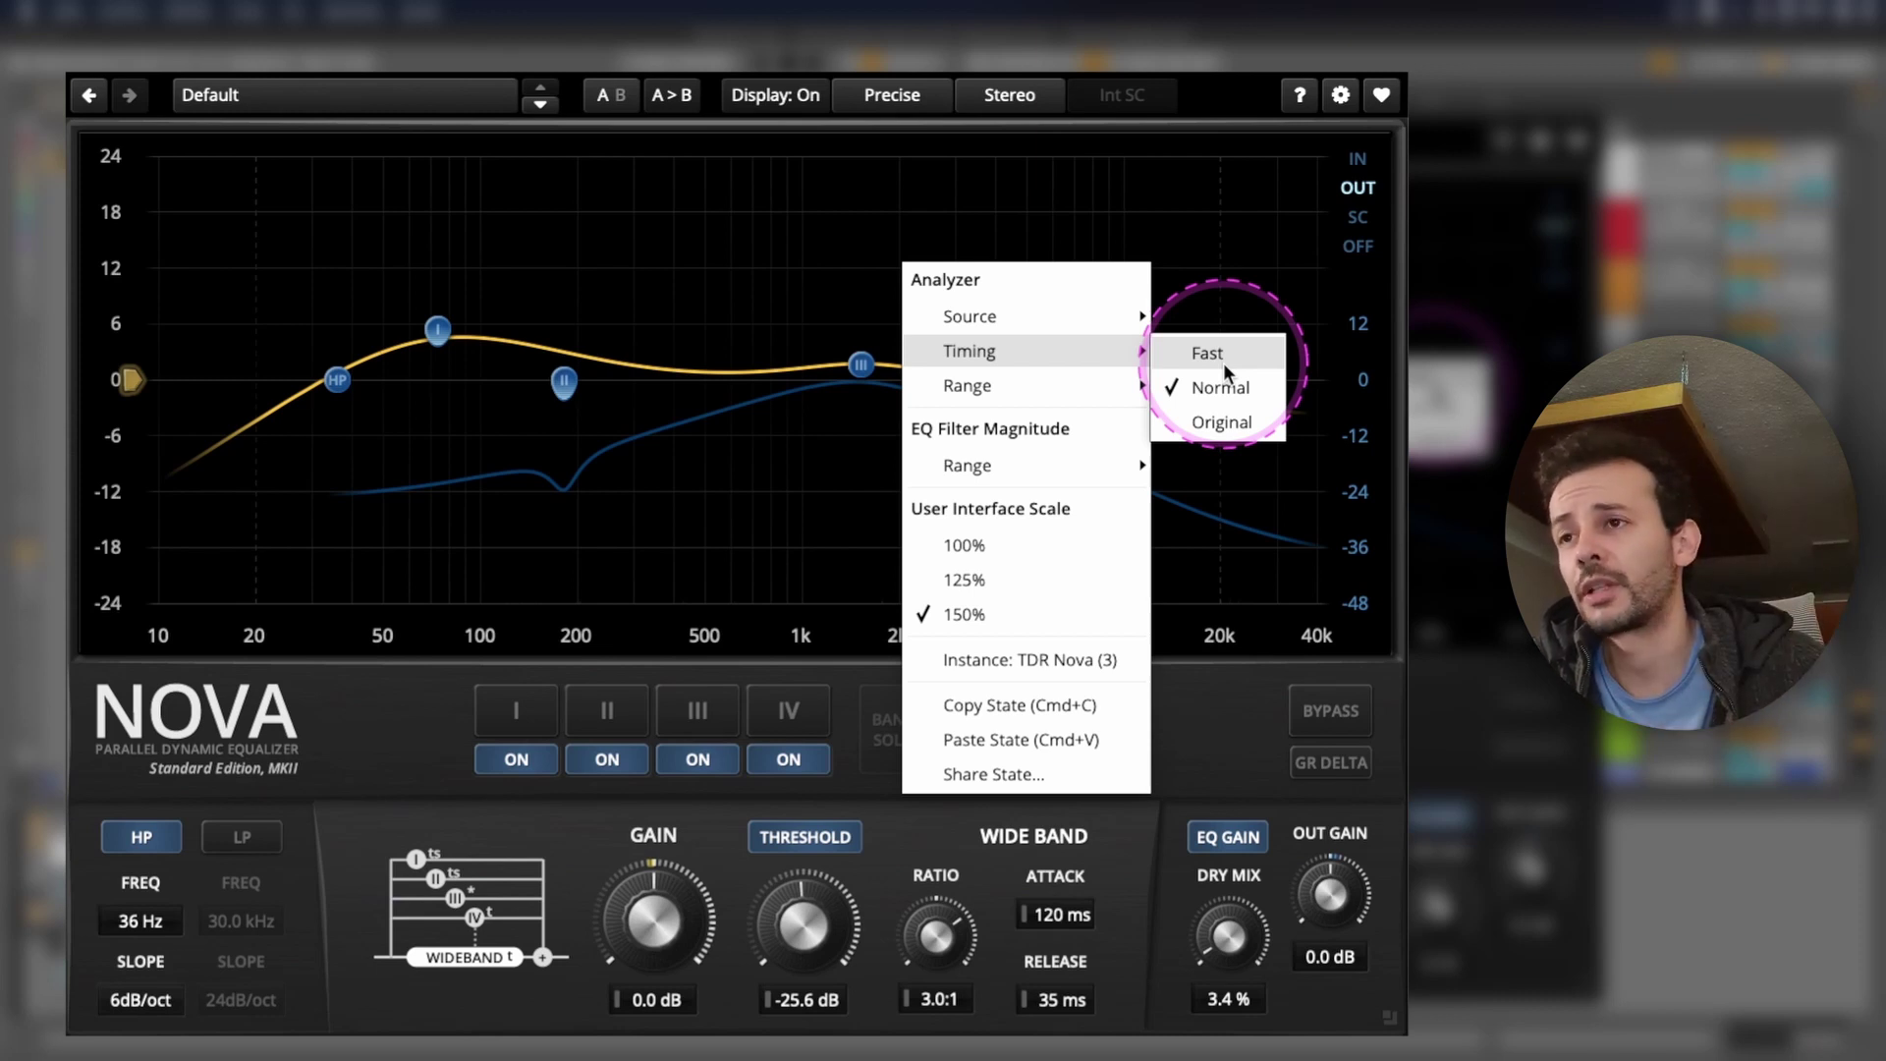
mouse_move(1060, 475)
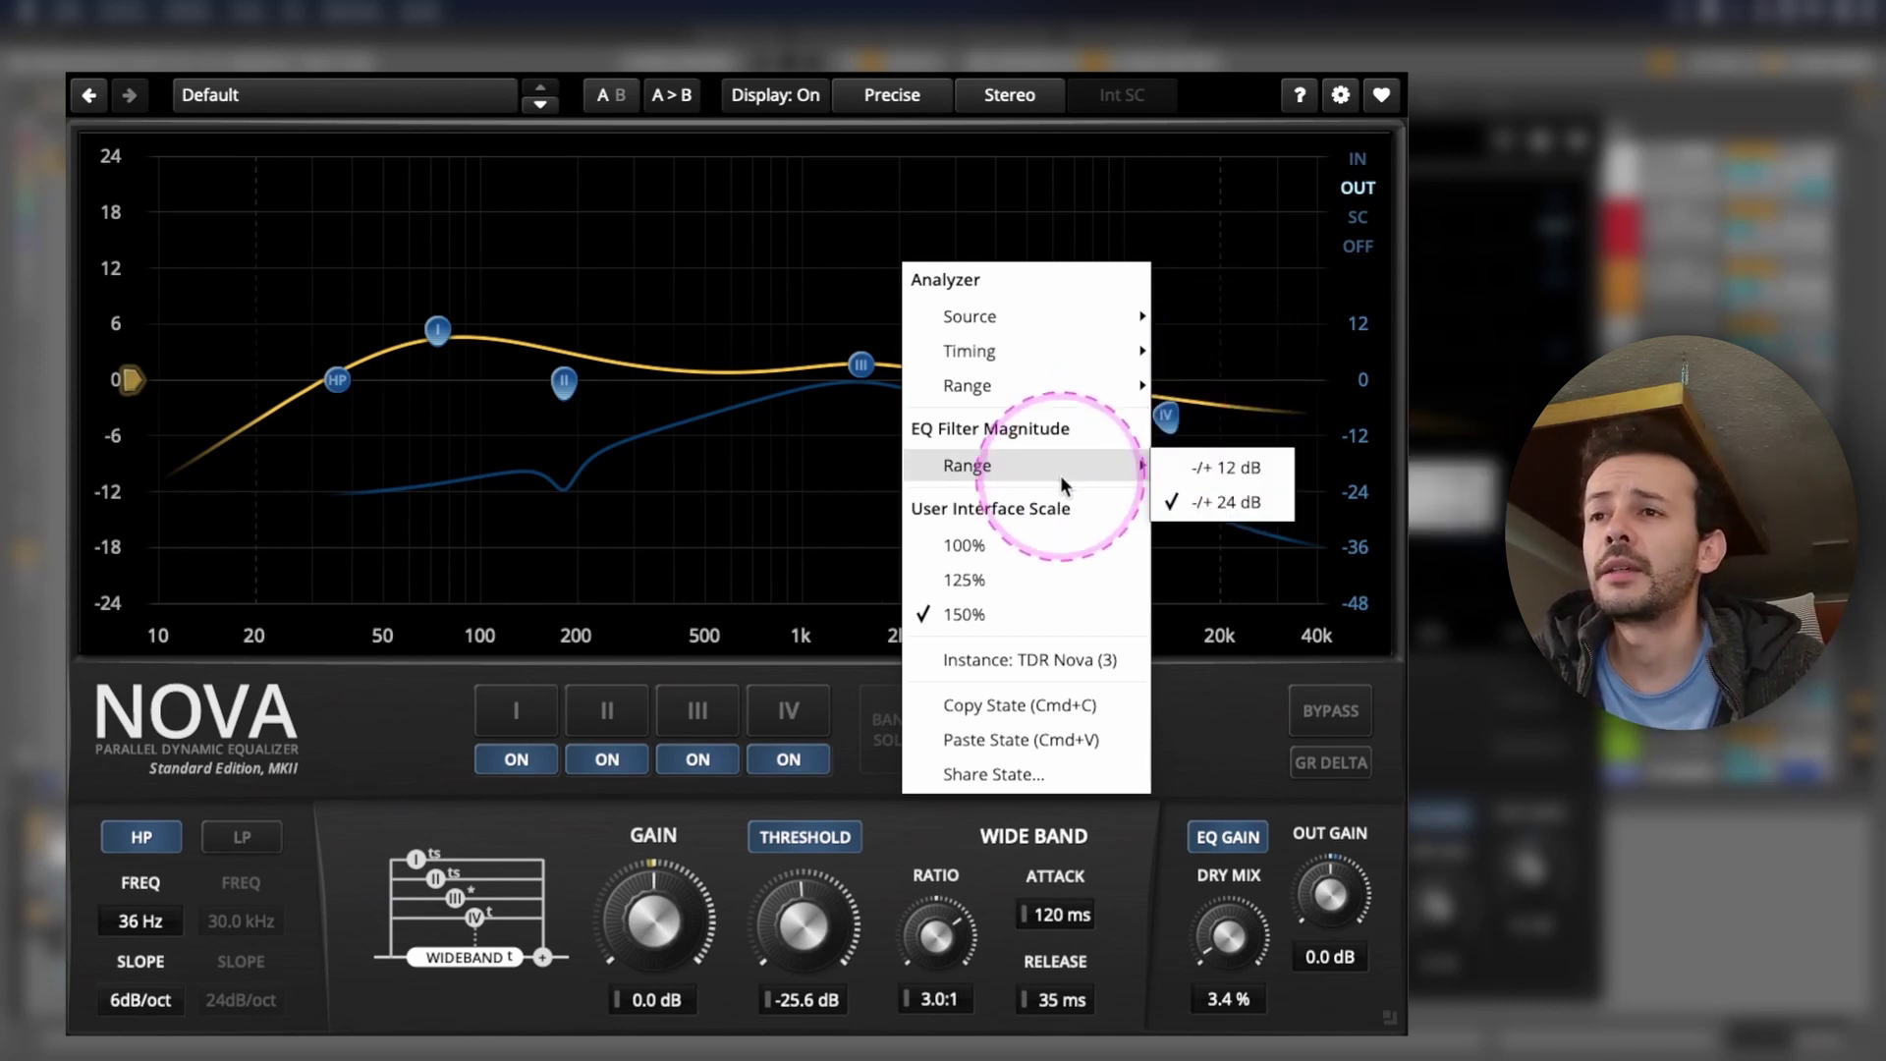
click(1237, 471)
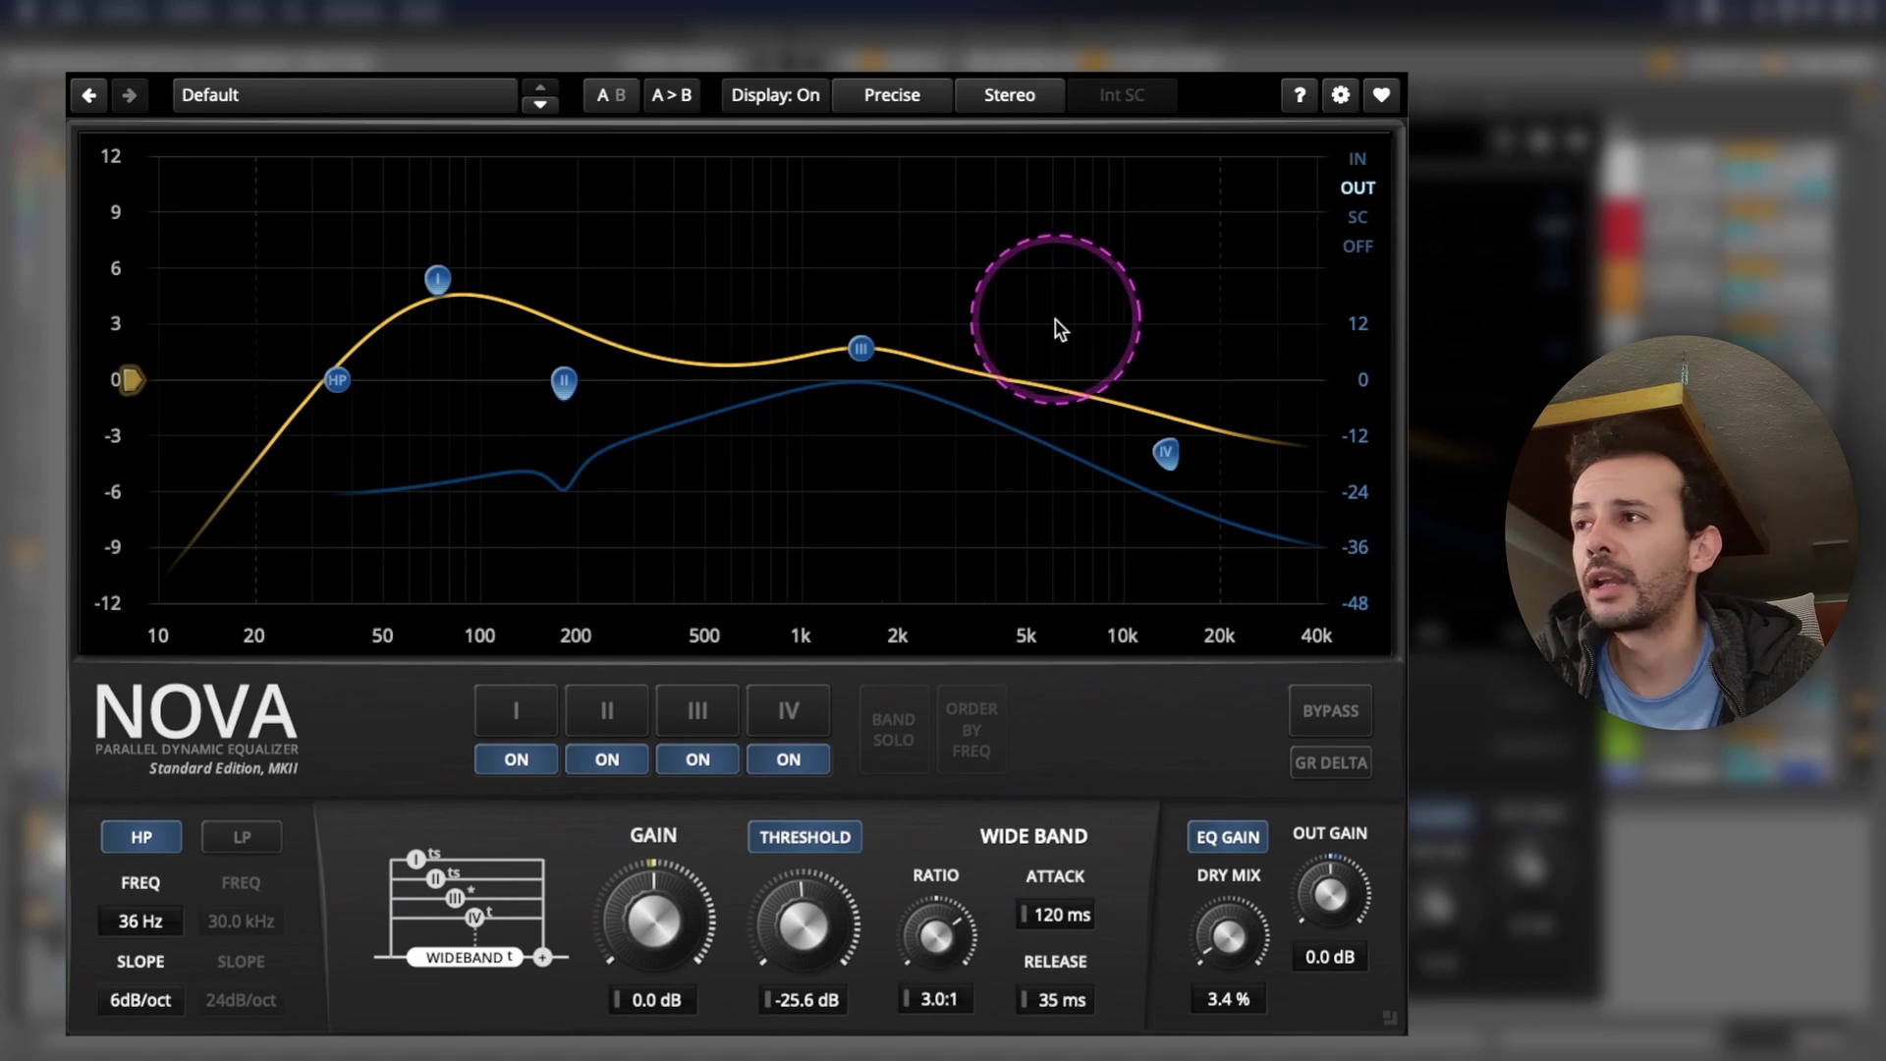
- Open the rename dialog for this plugin instance and dismiss it without renaming
right_click(1000, 299)
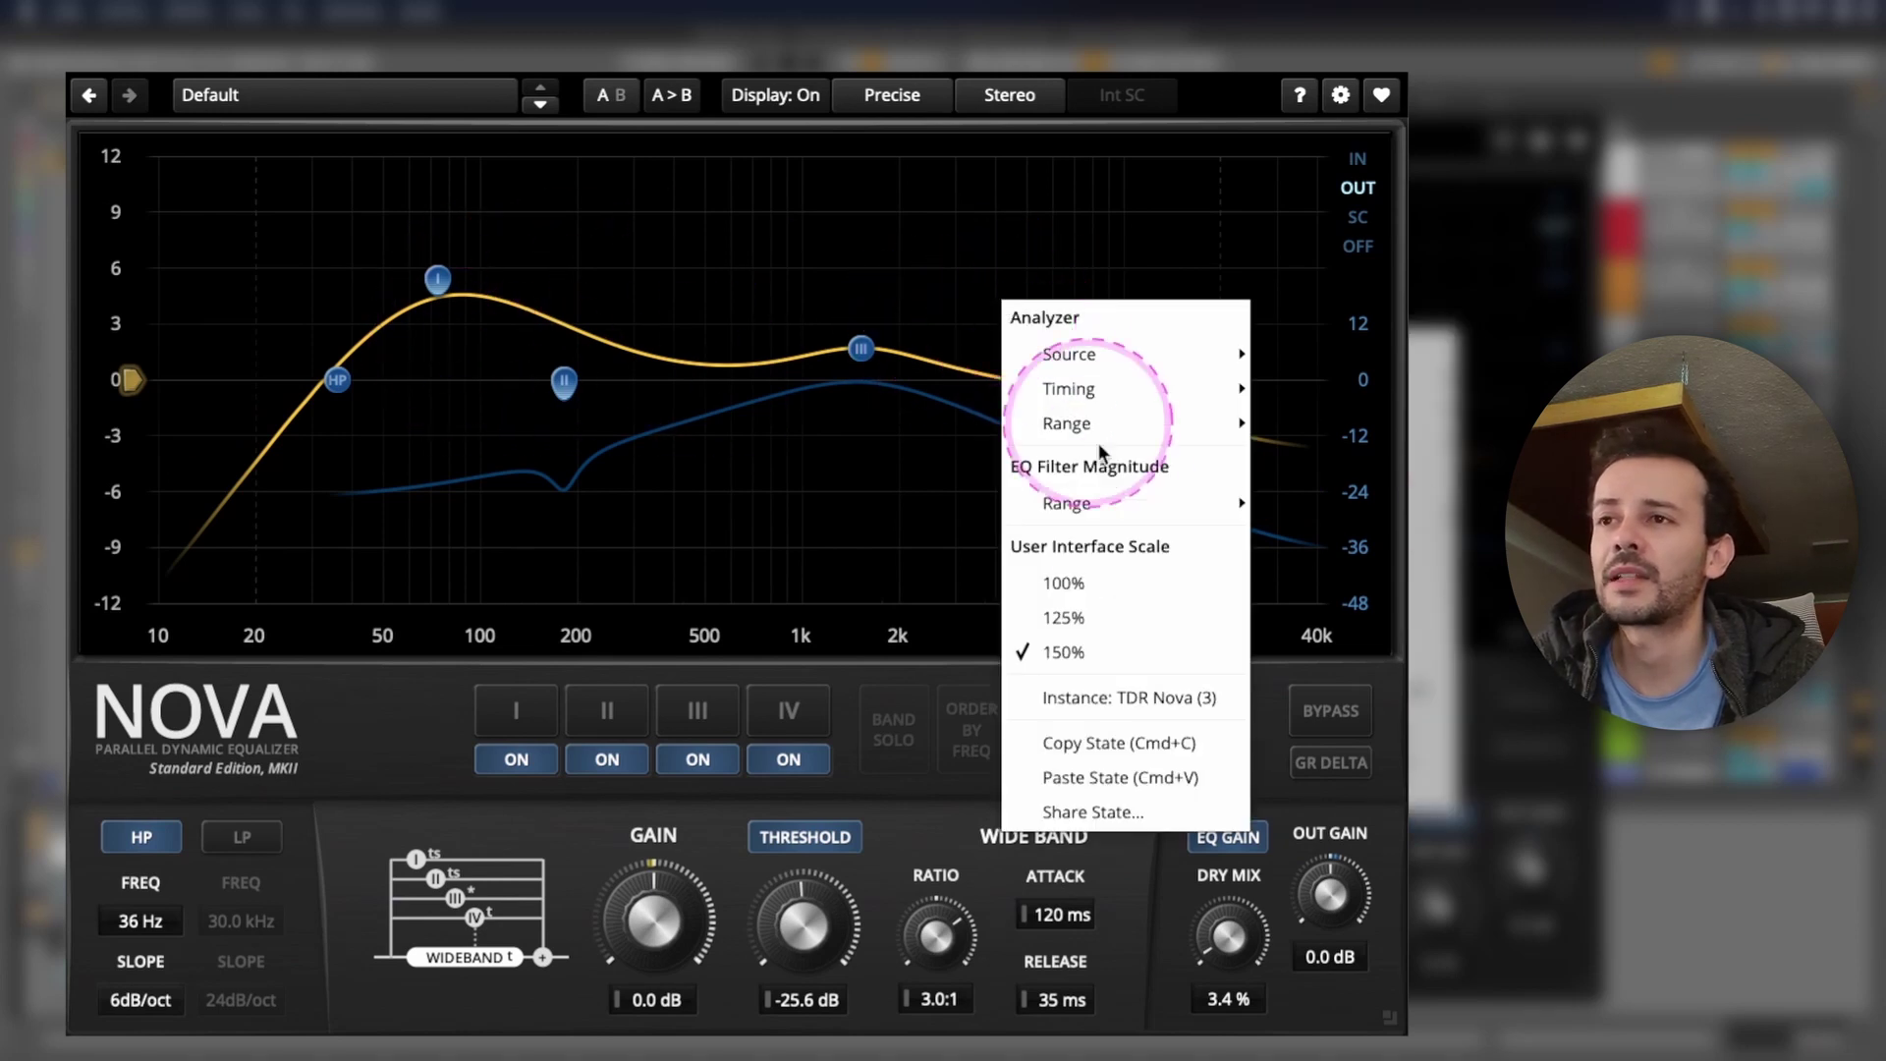
click(1094, 697)
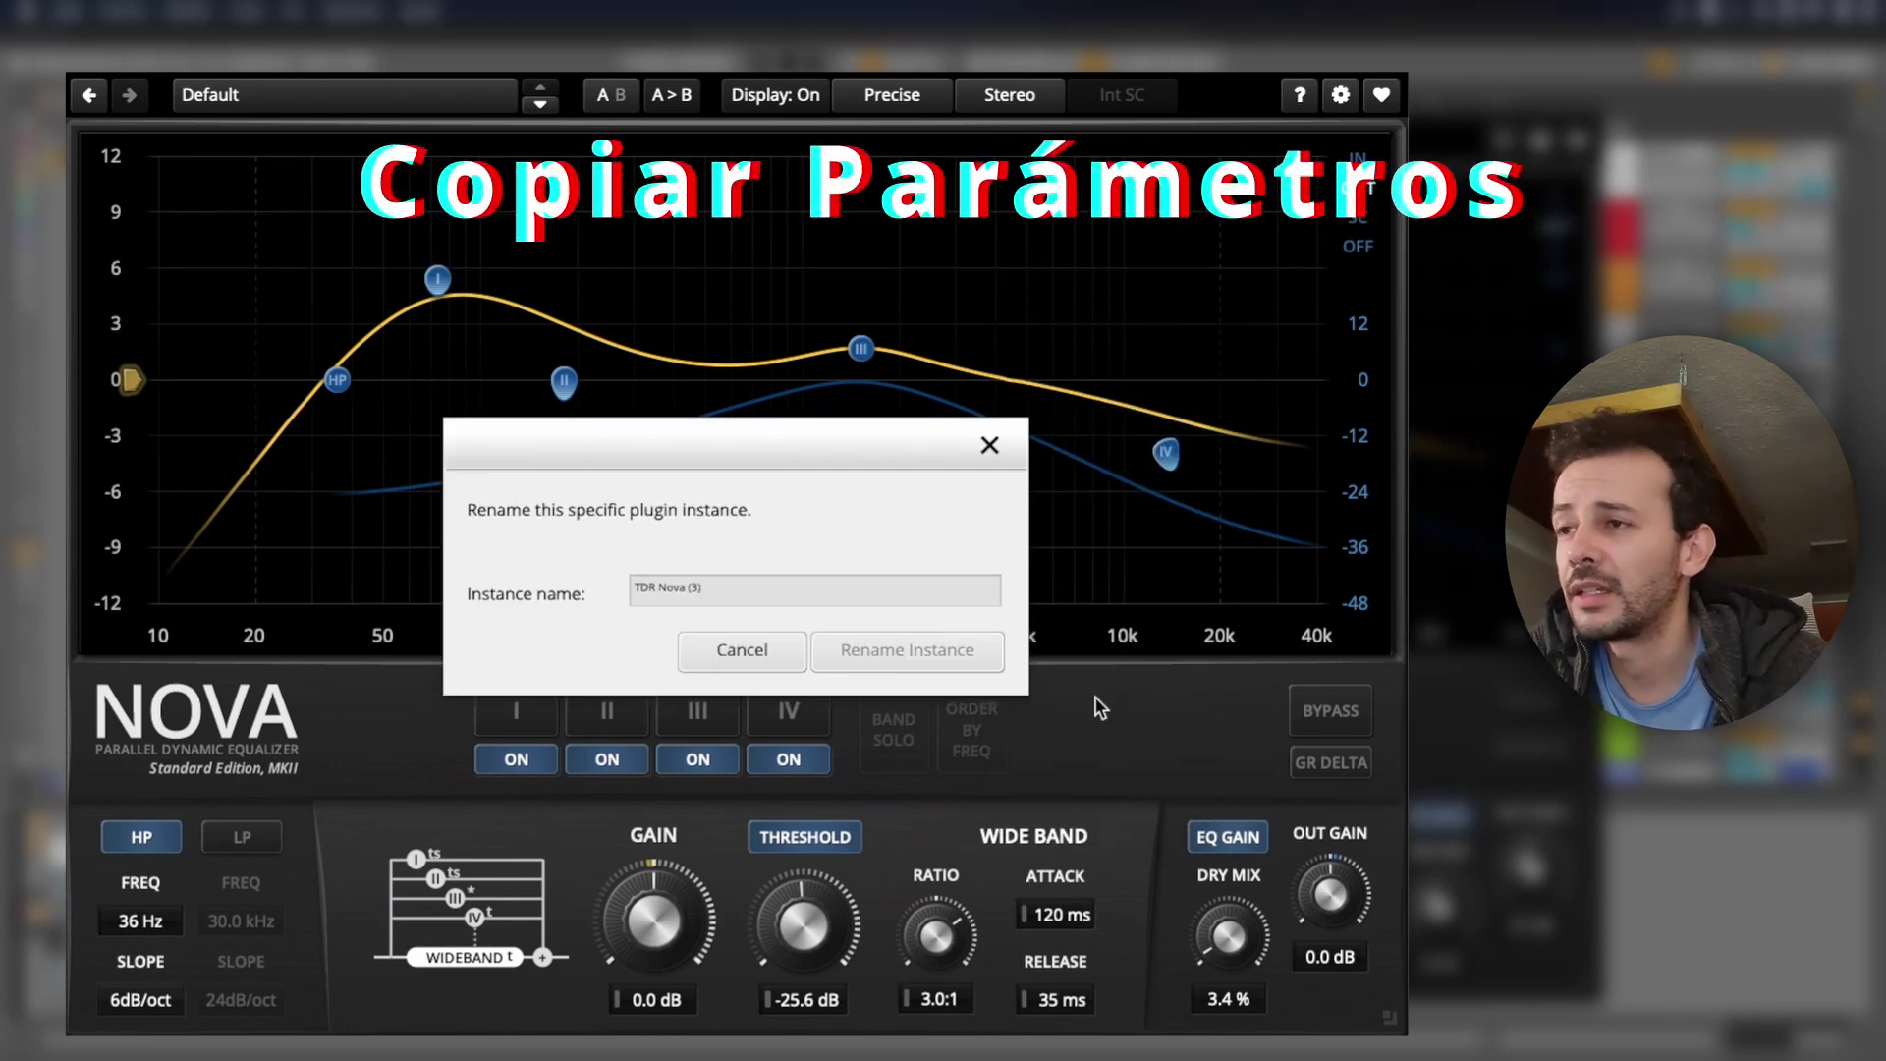
click(762, 597)
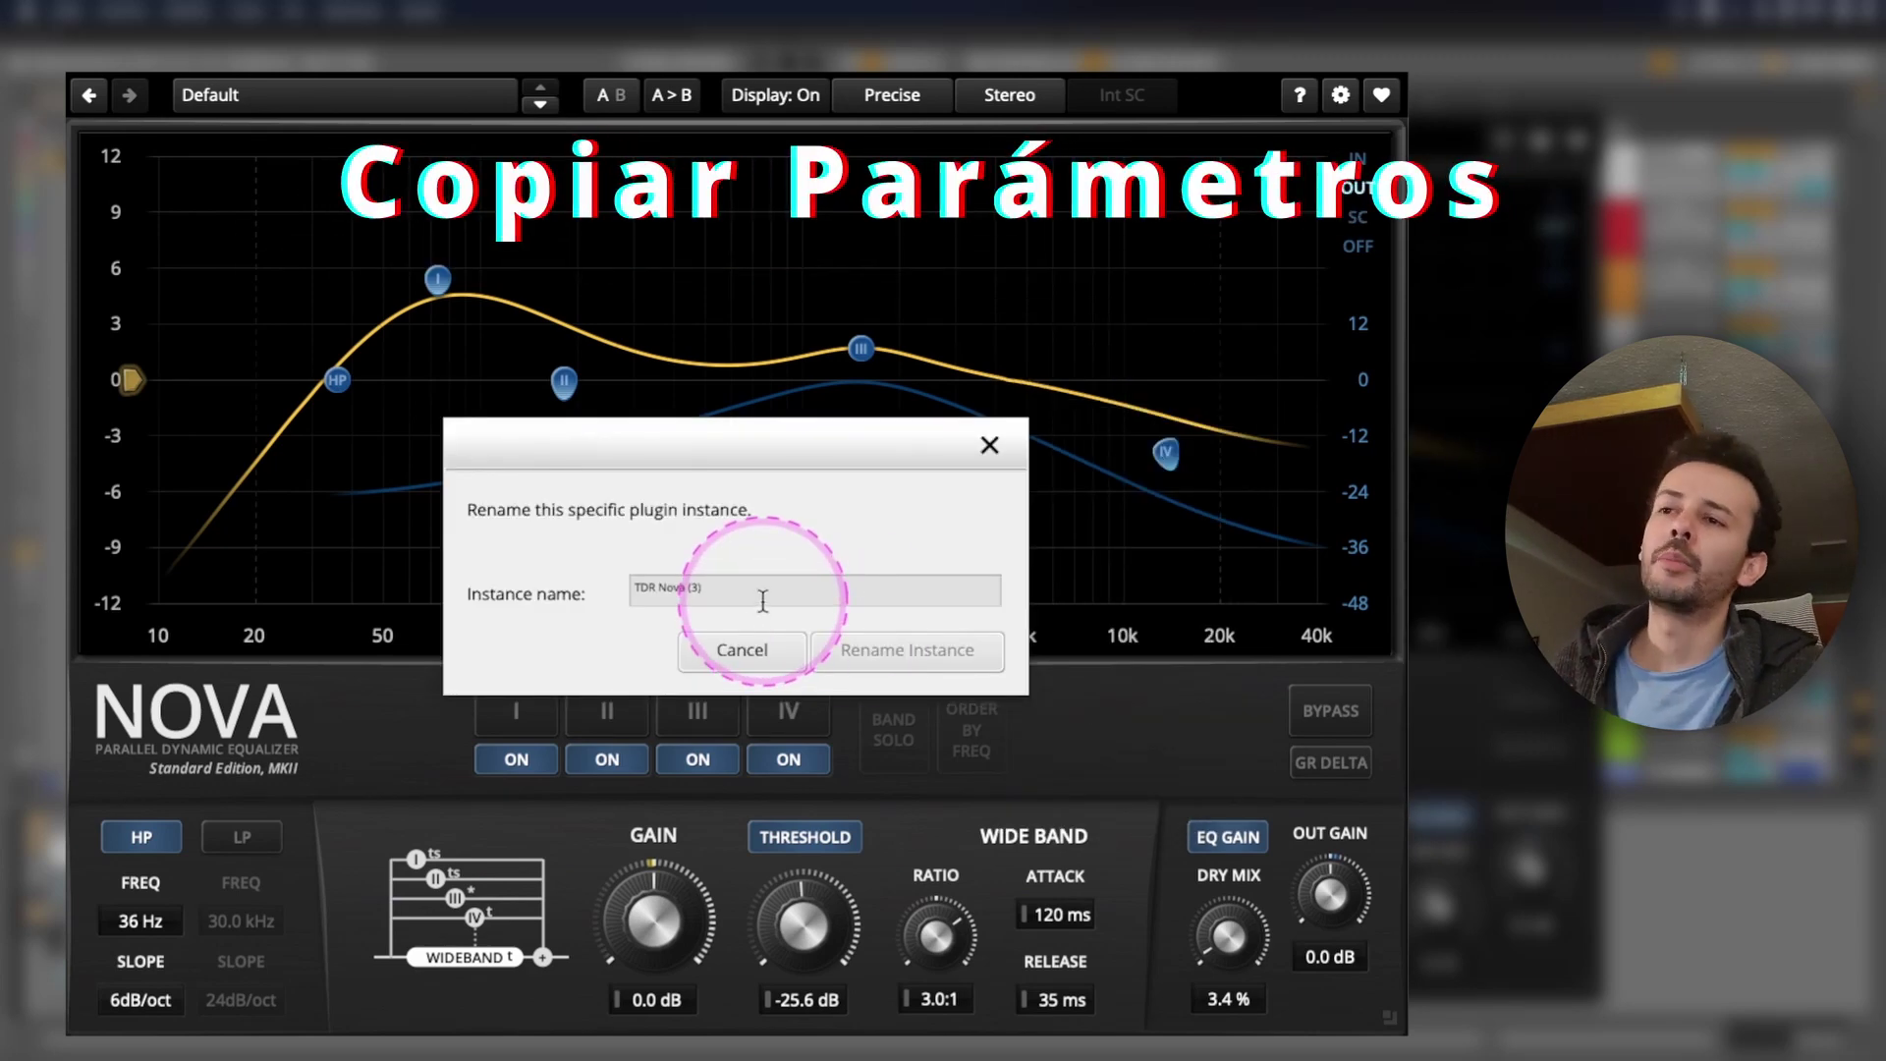
click(742, 650)
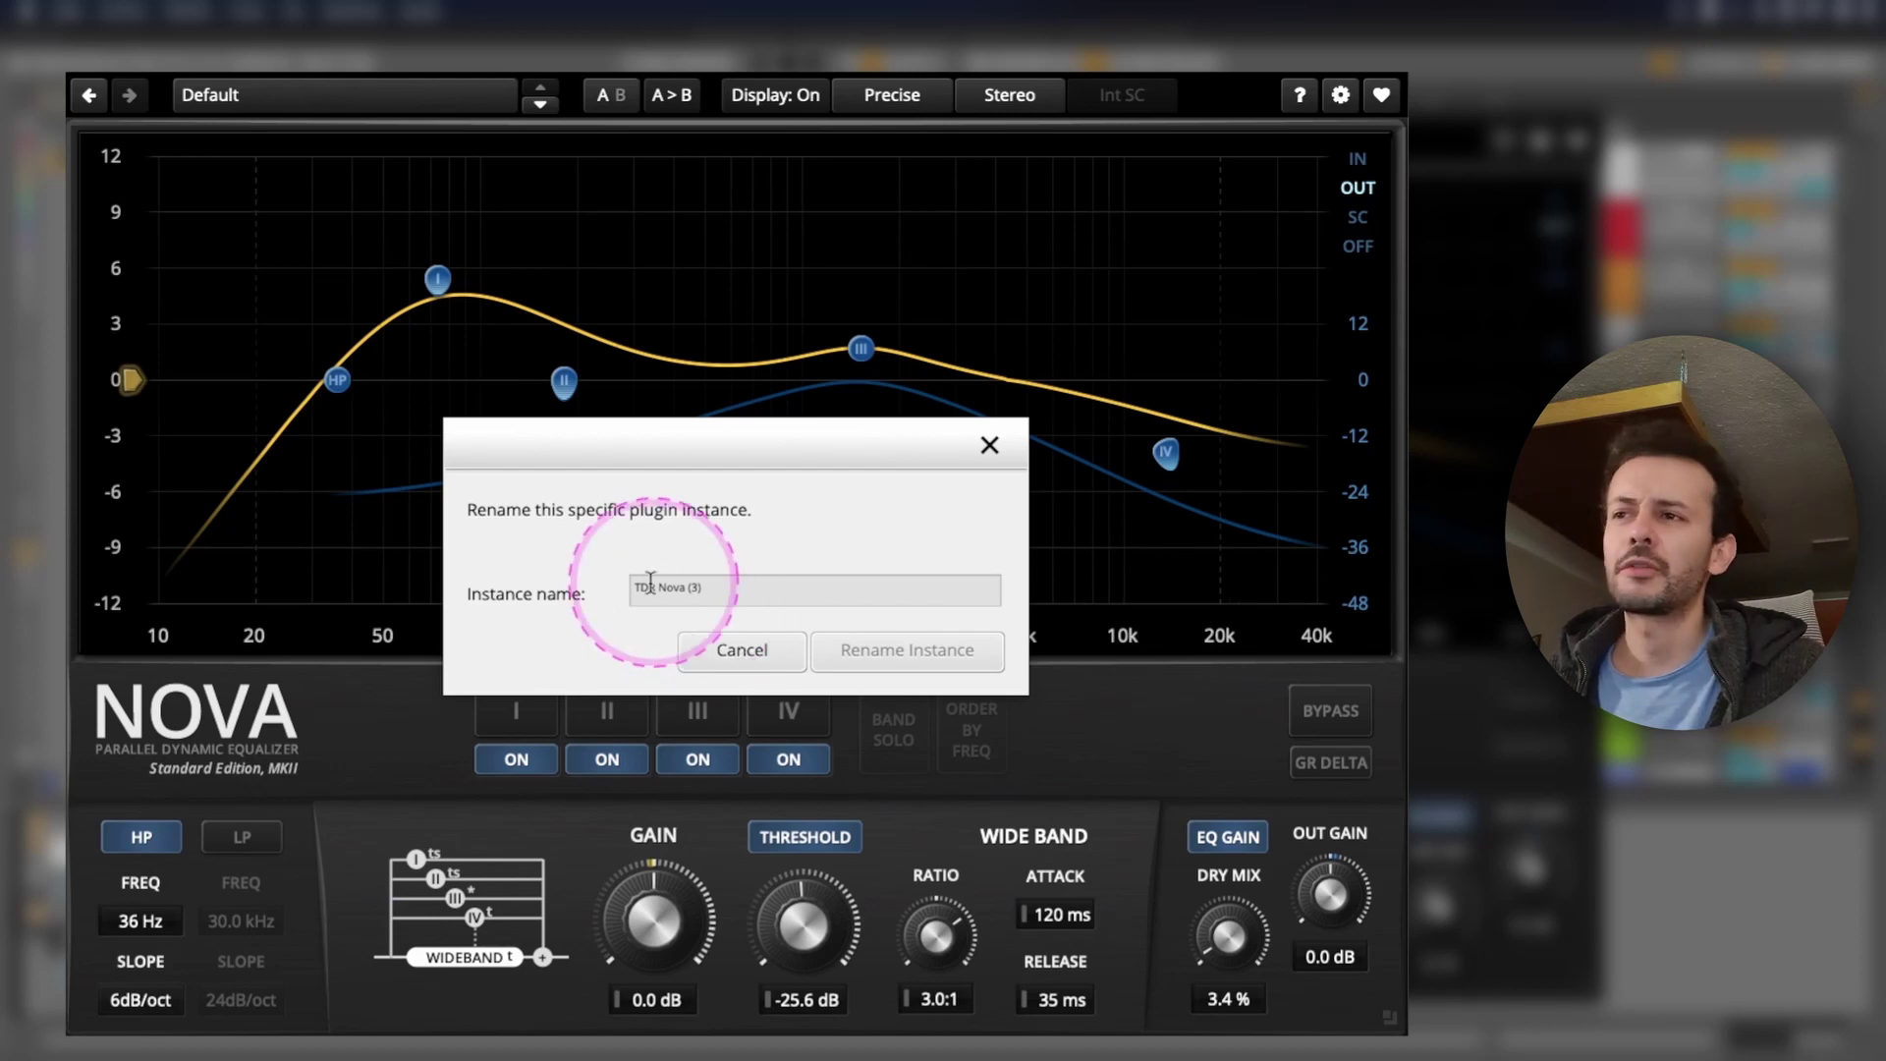
click(753, 649)
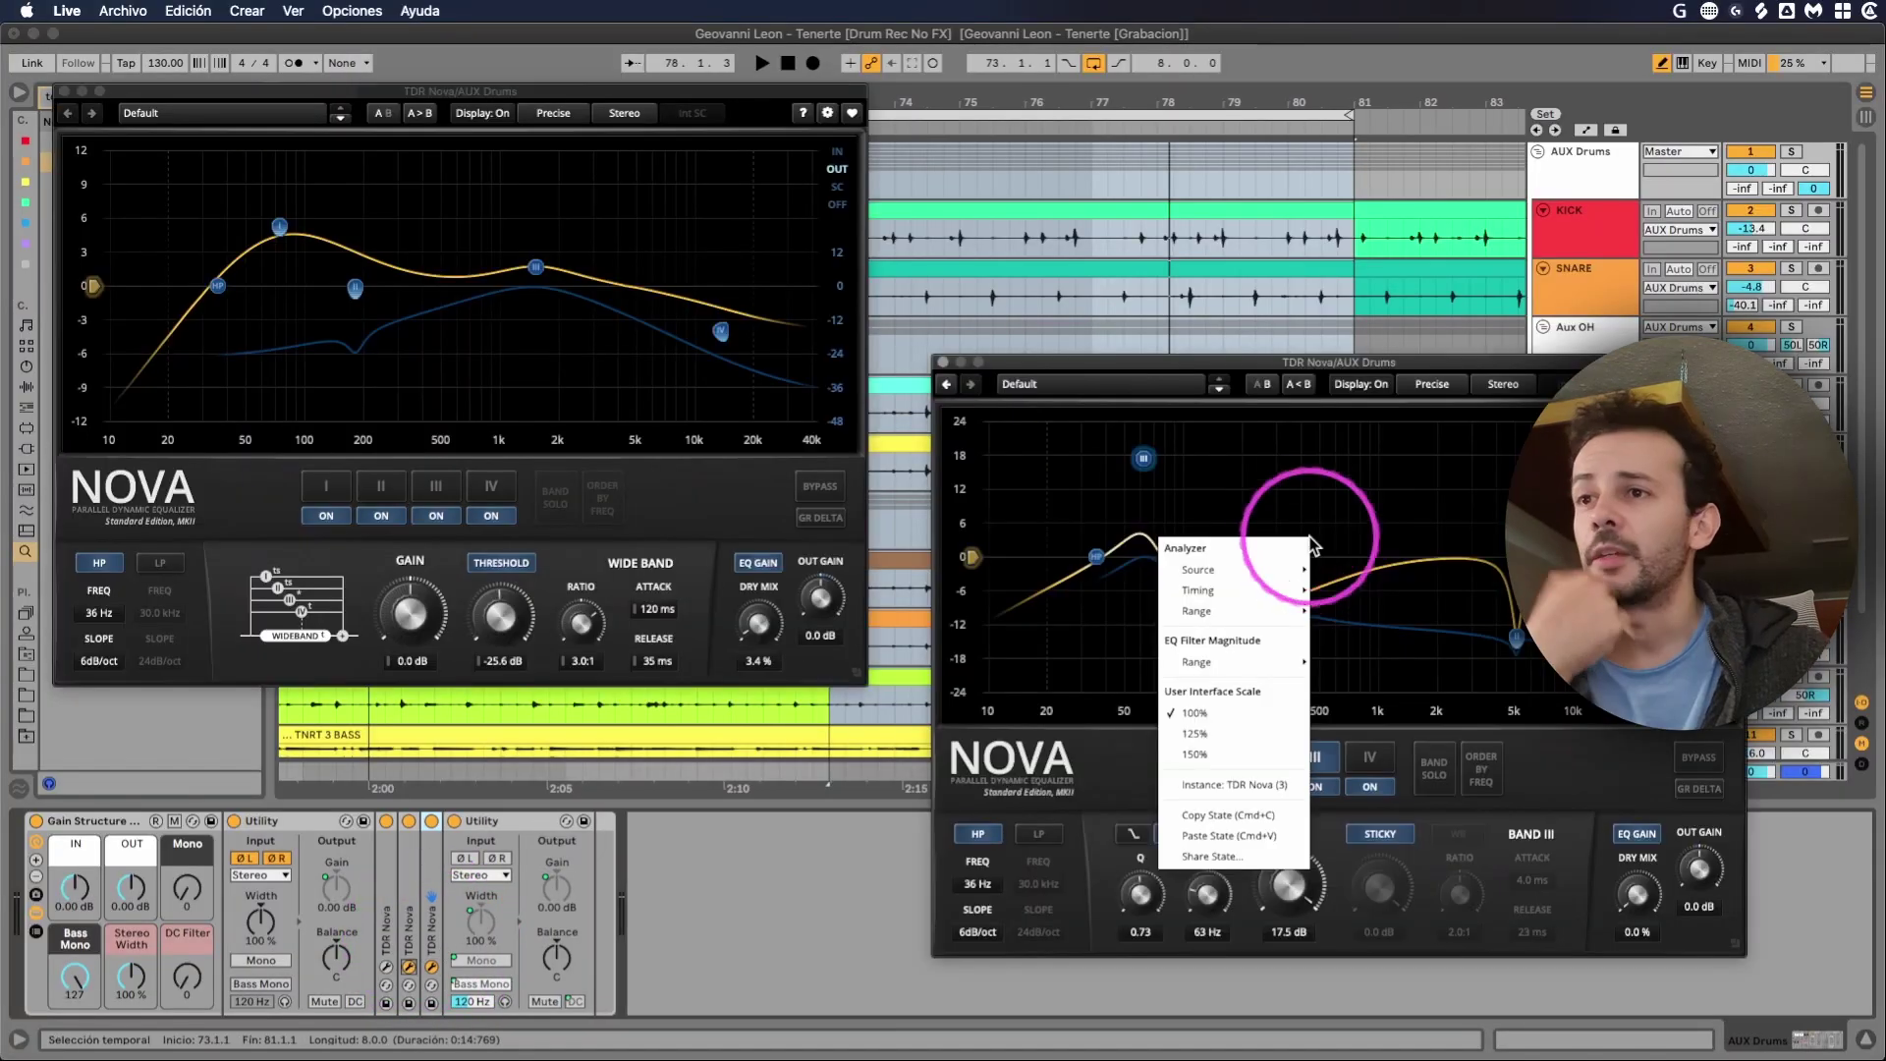
- Open the second Nova instance's shareable state code, read through it, and close it
click(1218, 856)
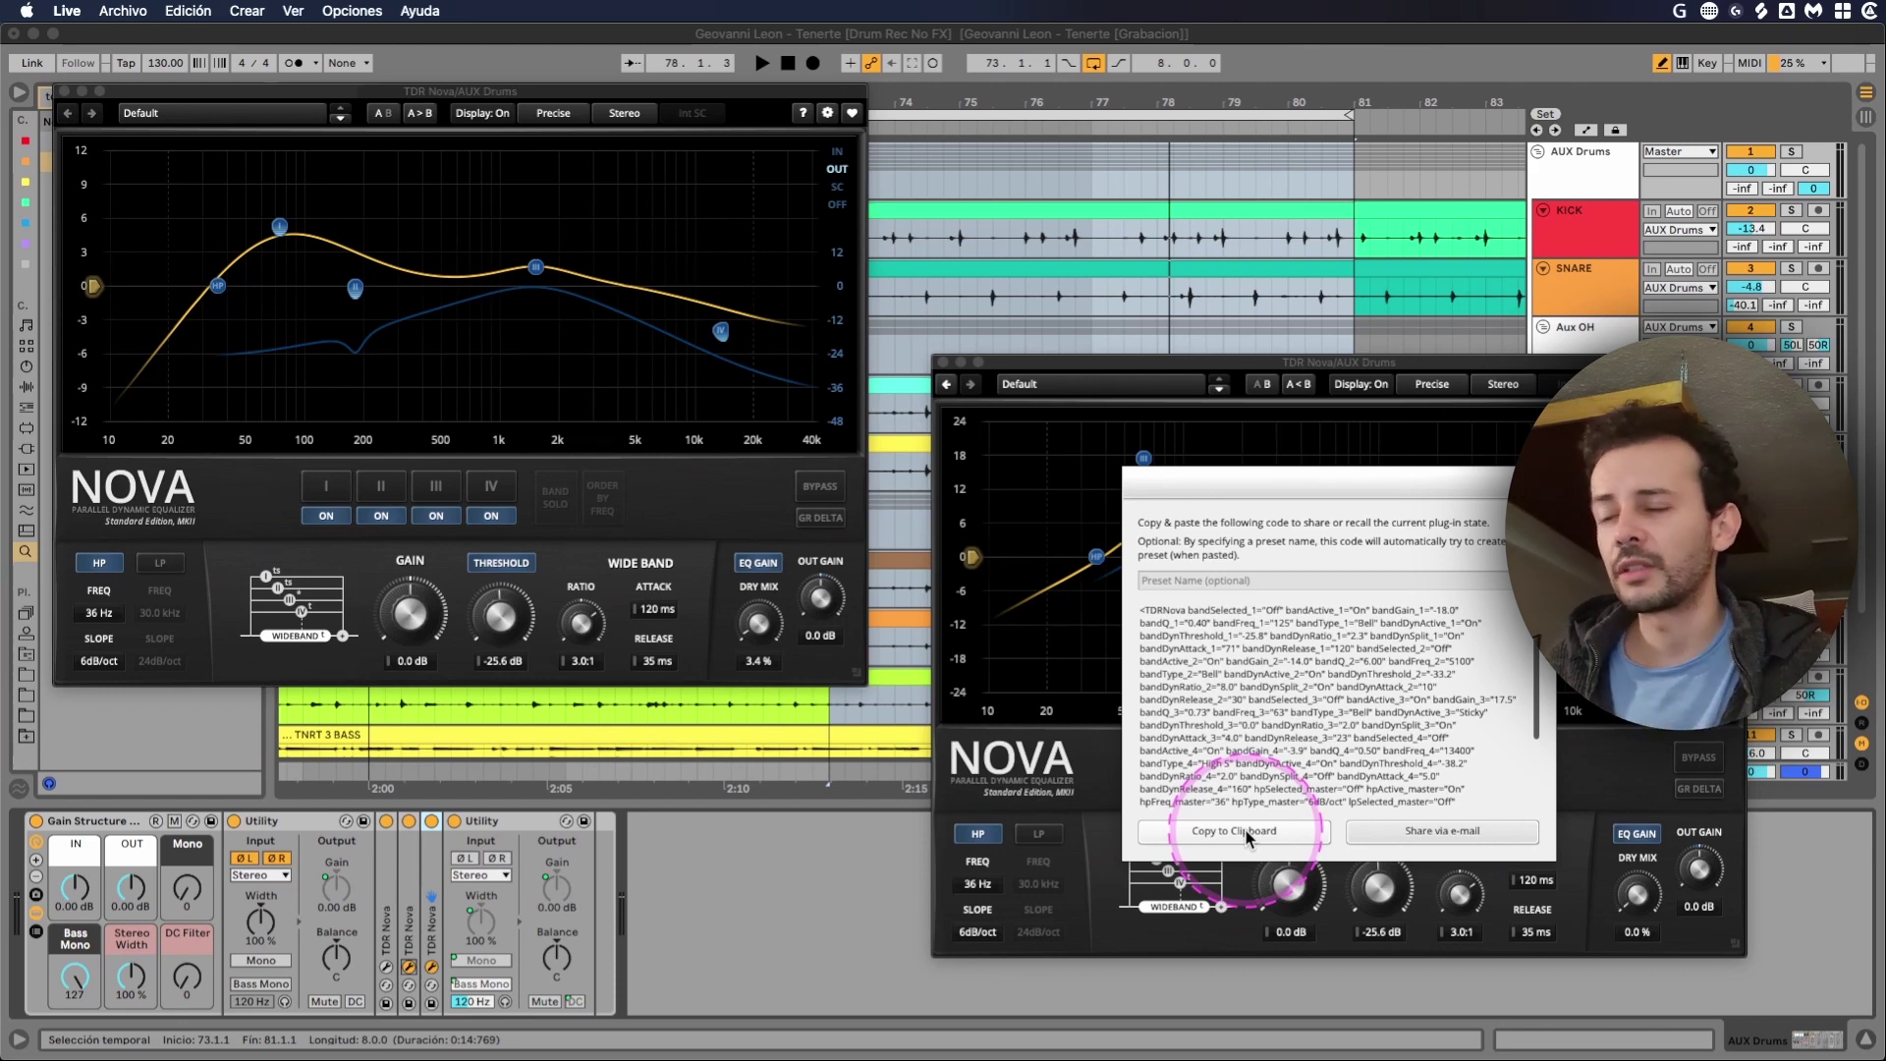
scroll(1253, 786, down, 5)
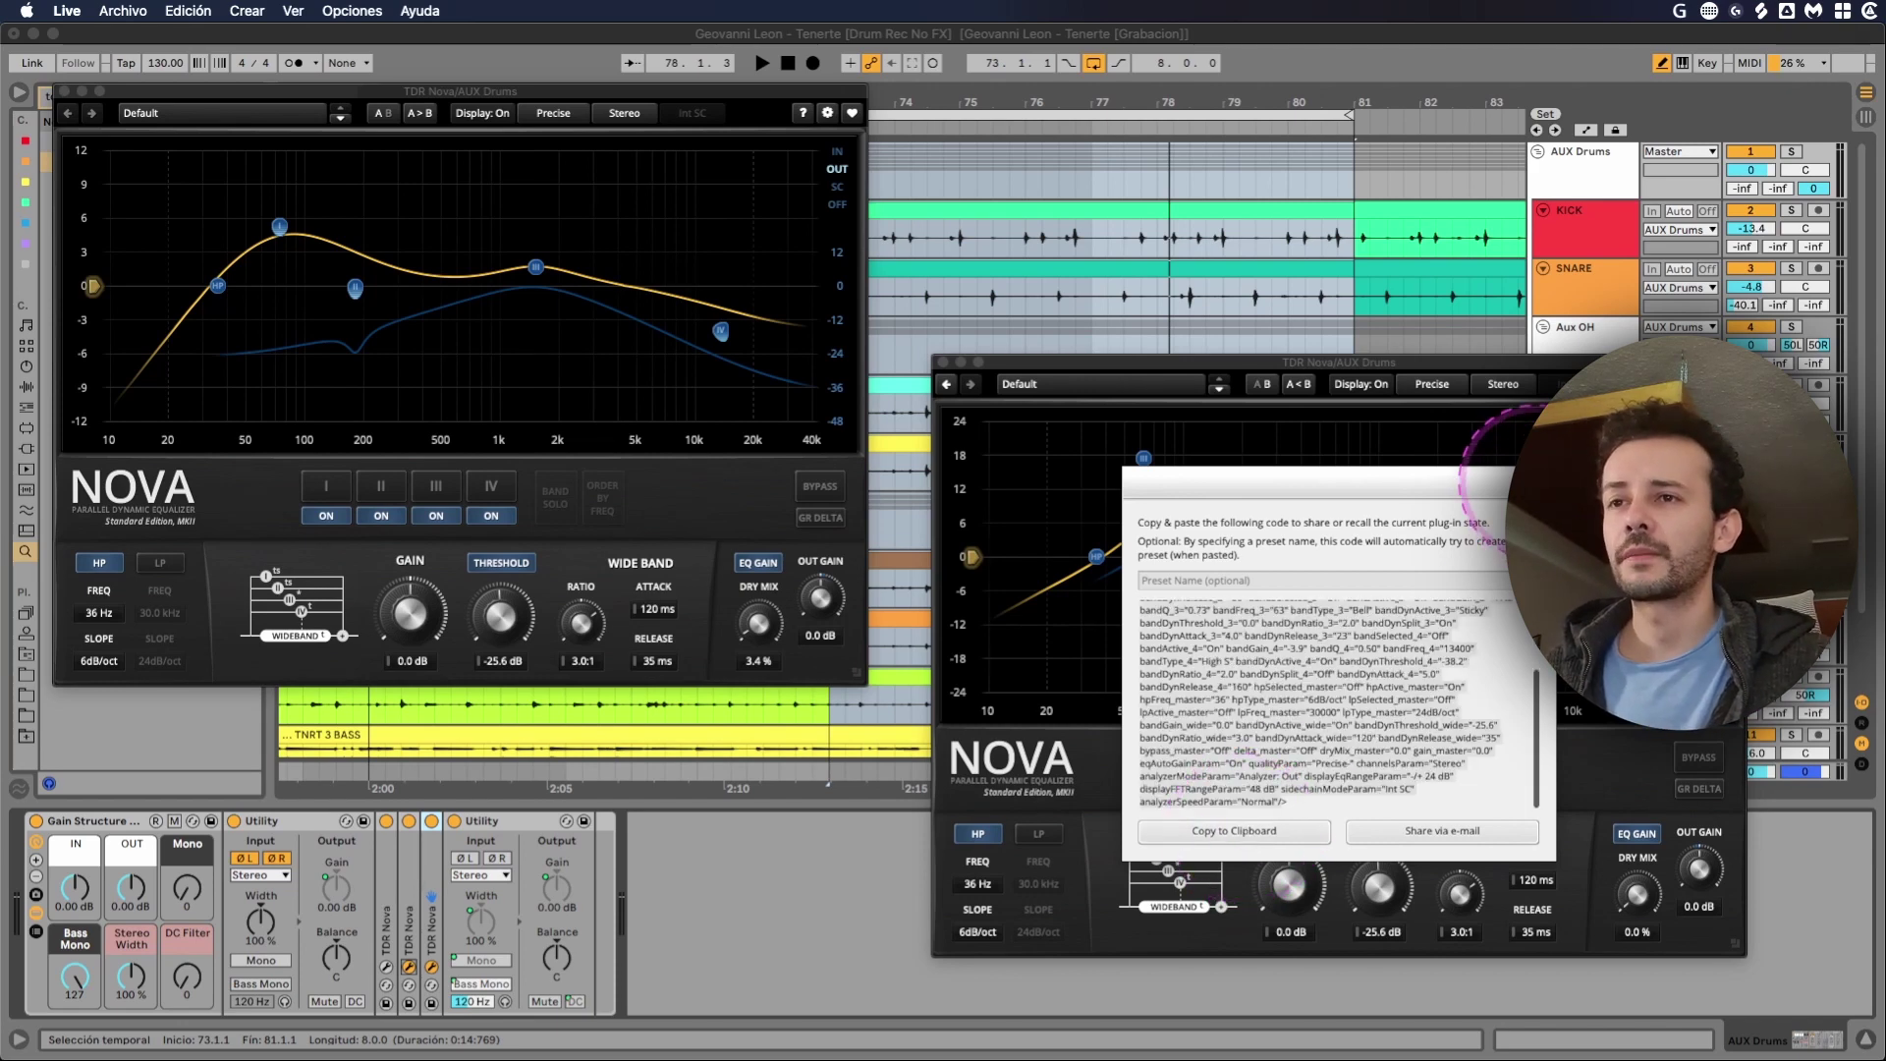
click(1537, 481)
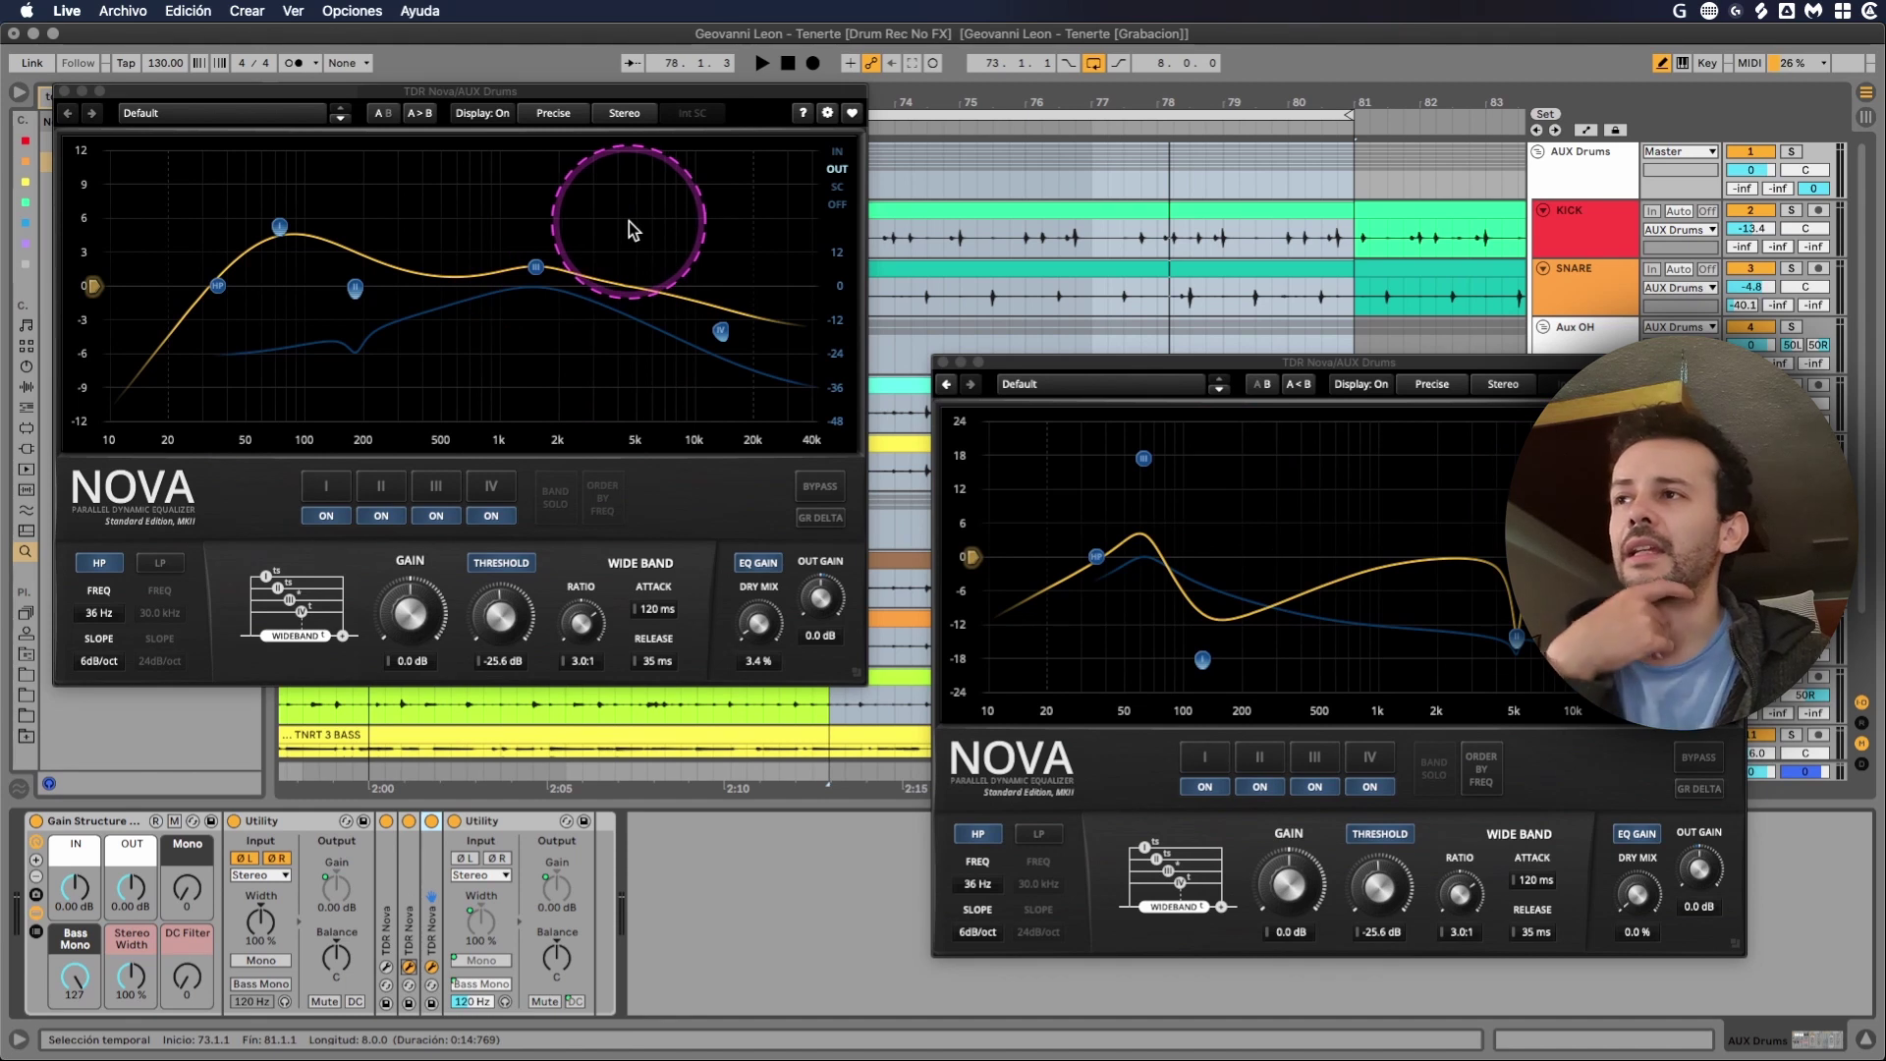
- Switch the first Nova instance to its B slot and paste the copied plugin state there
click(383, 113)
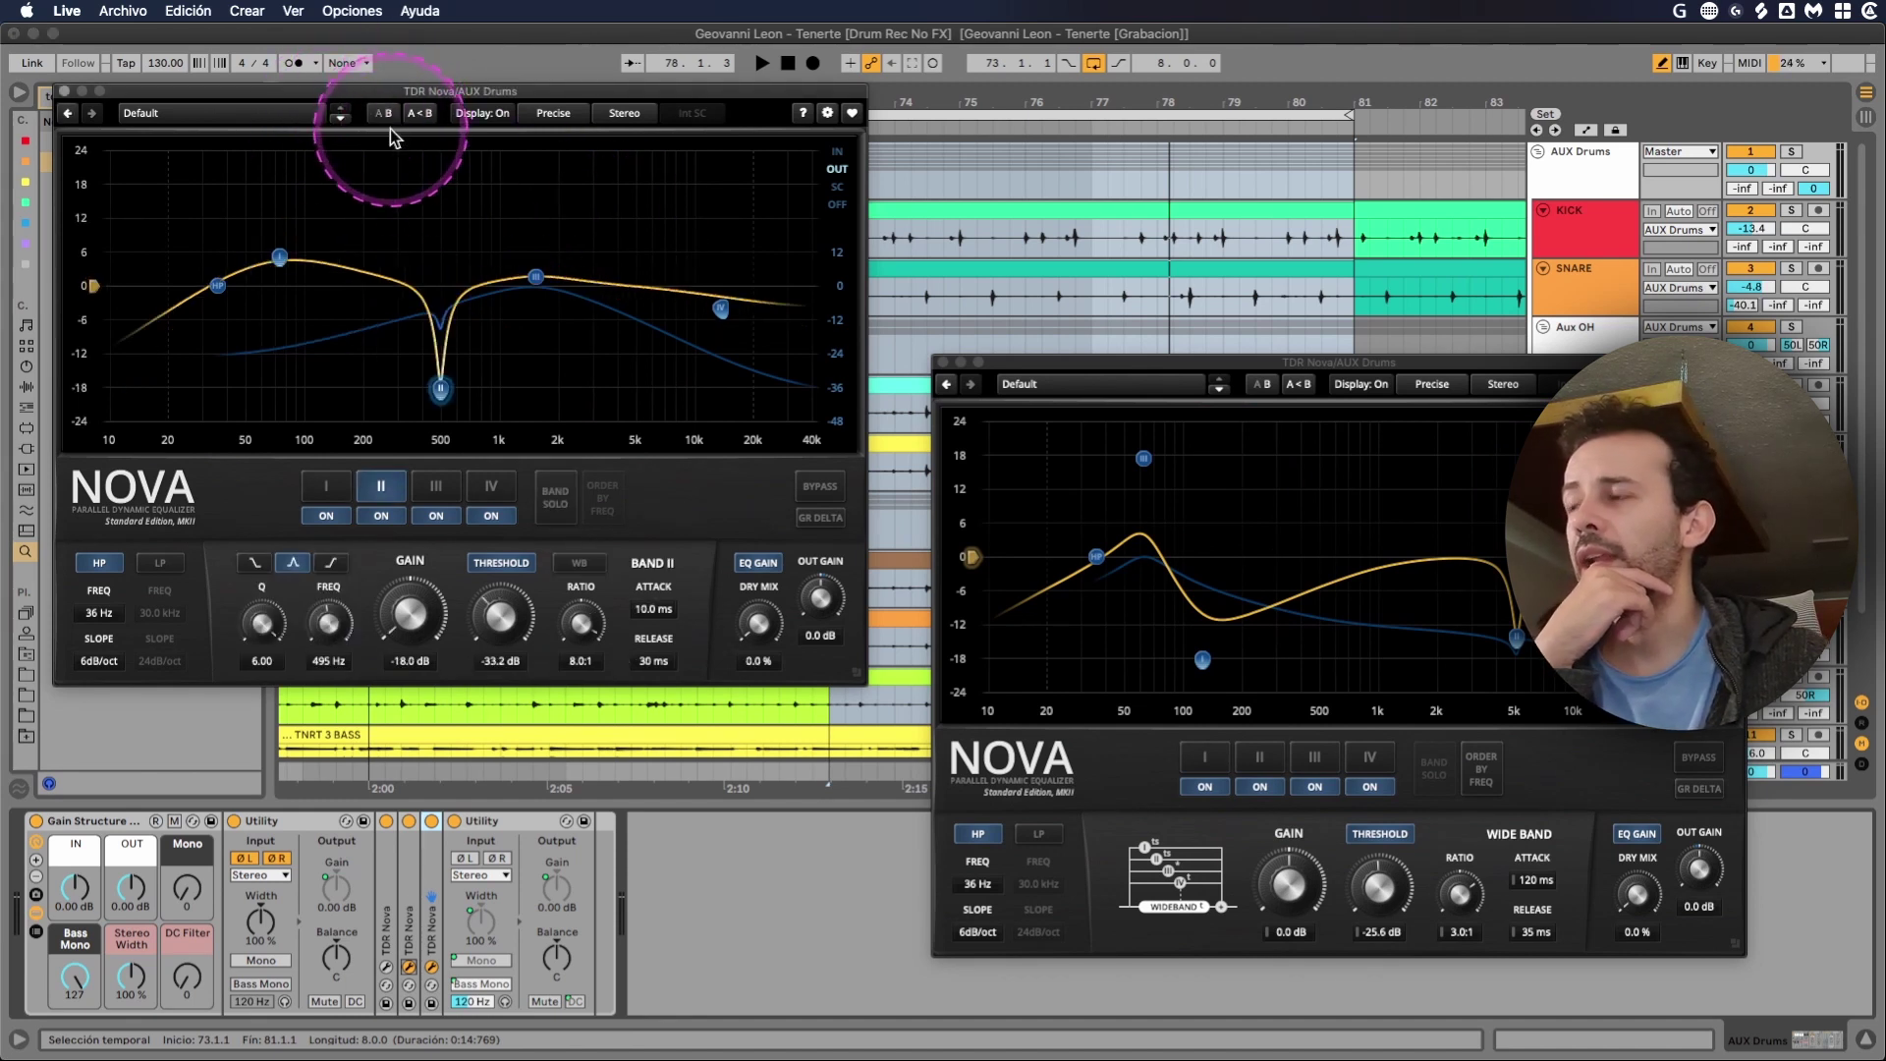
right_click(506, 188)
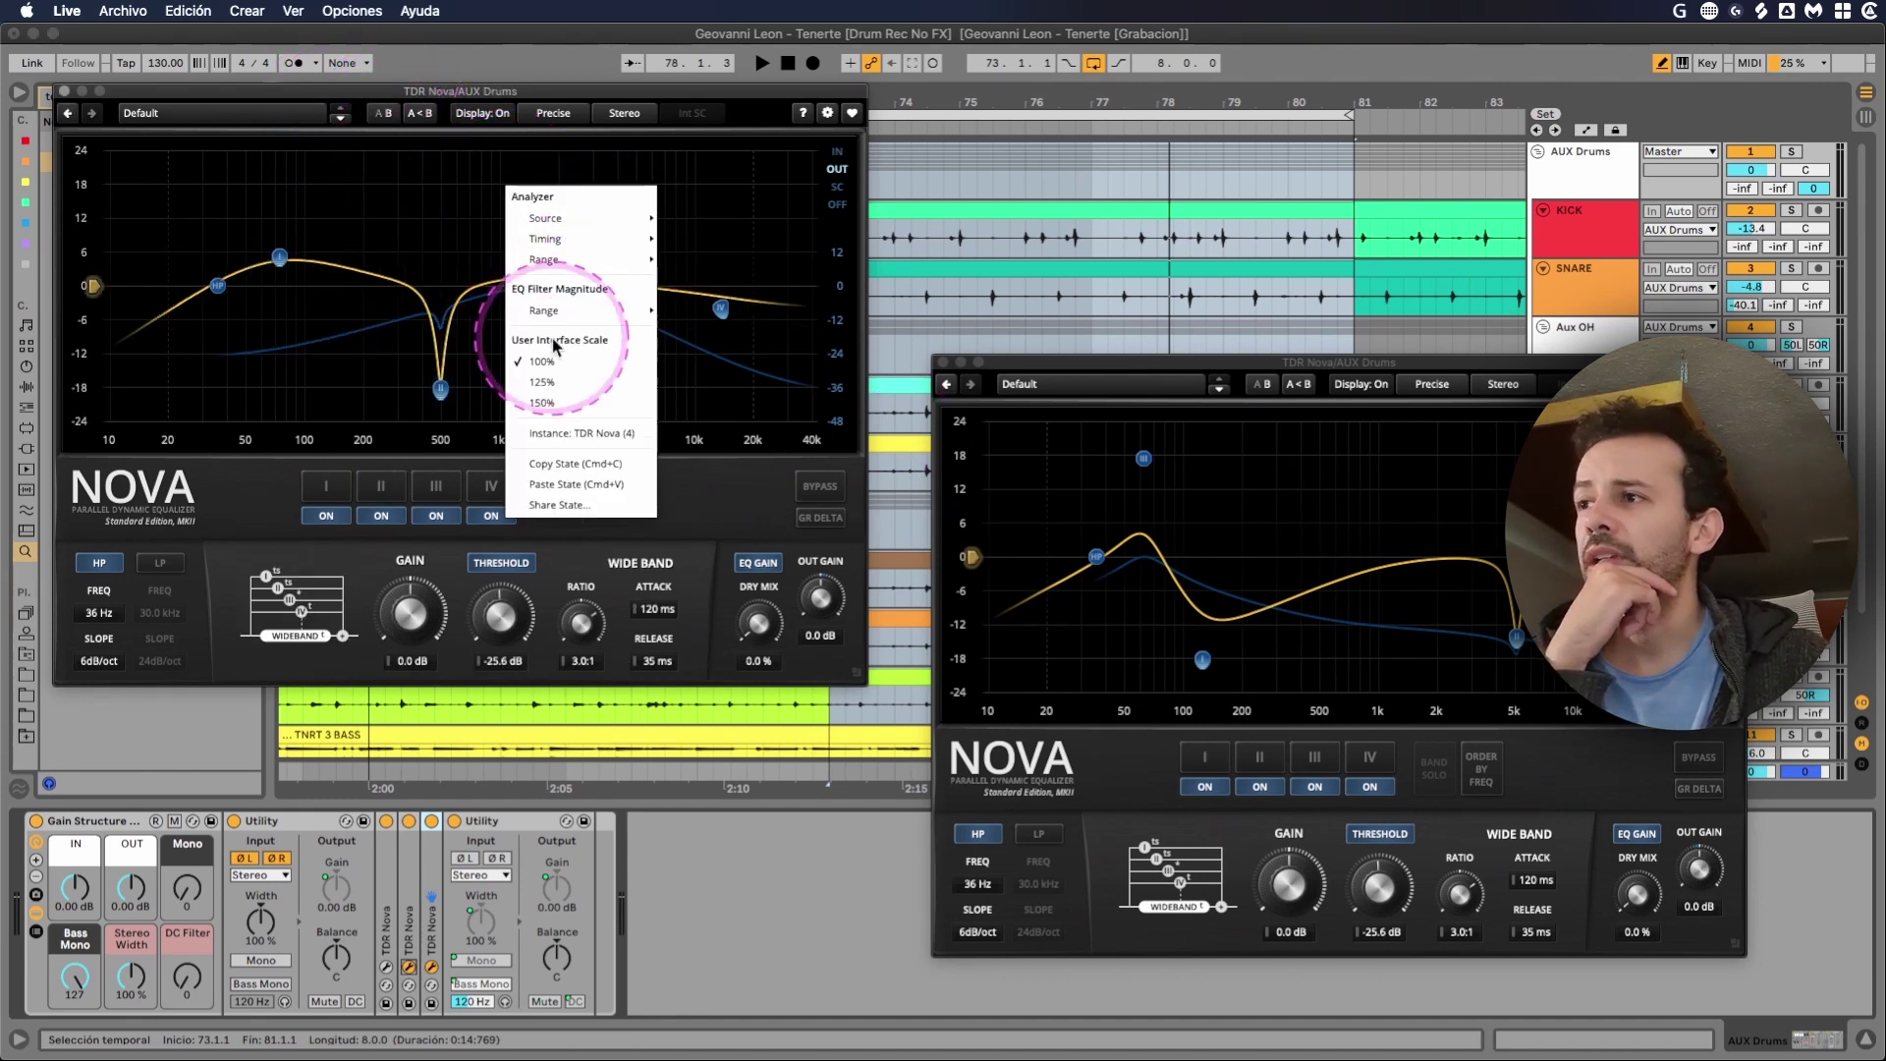
click(596, 492)
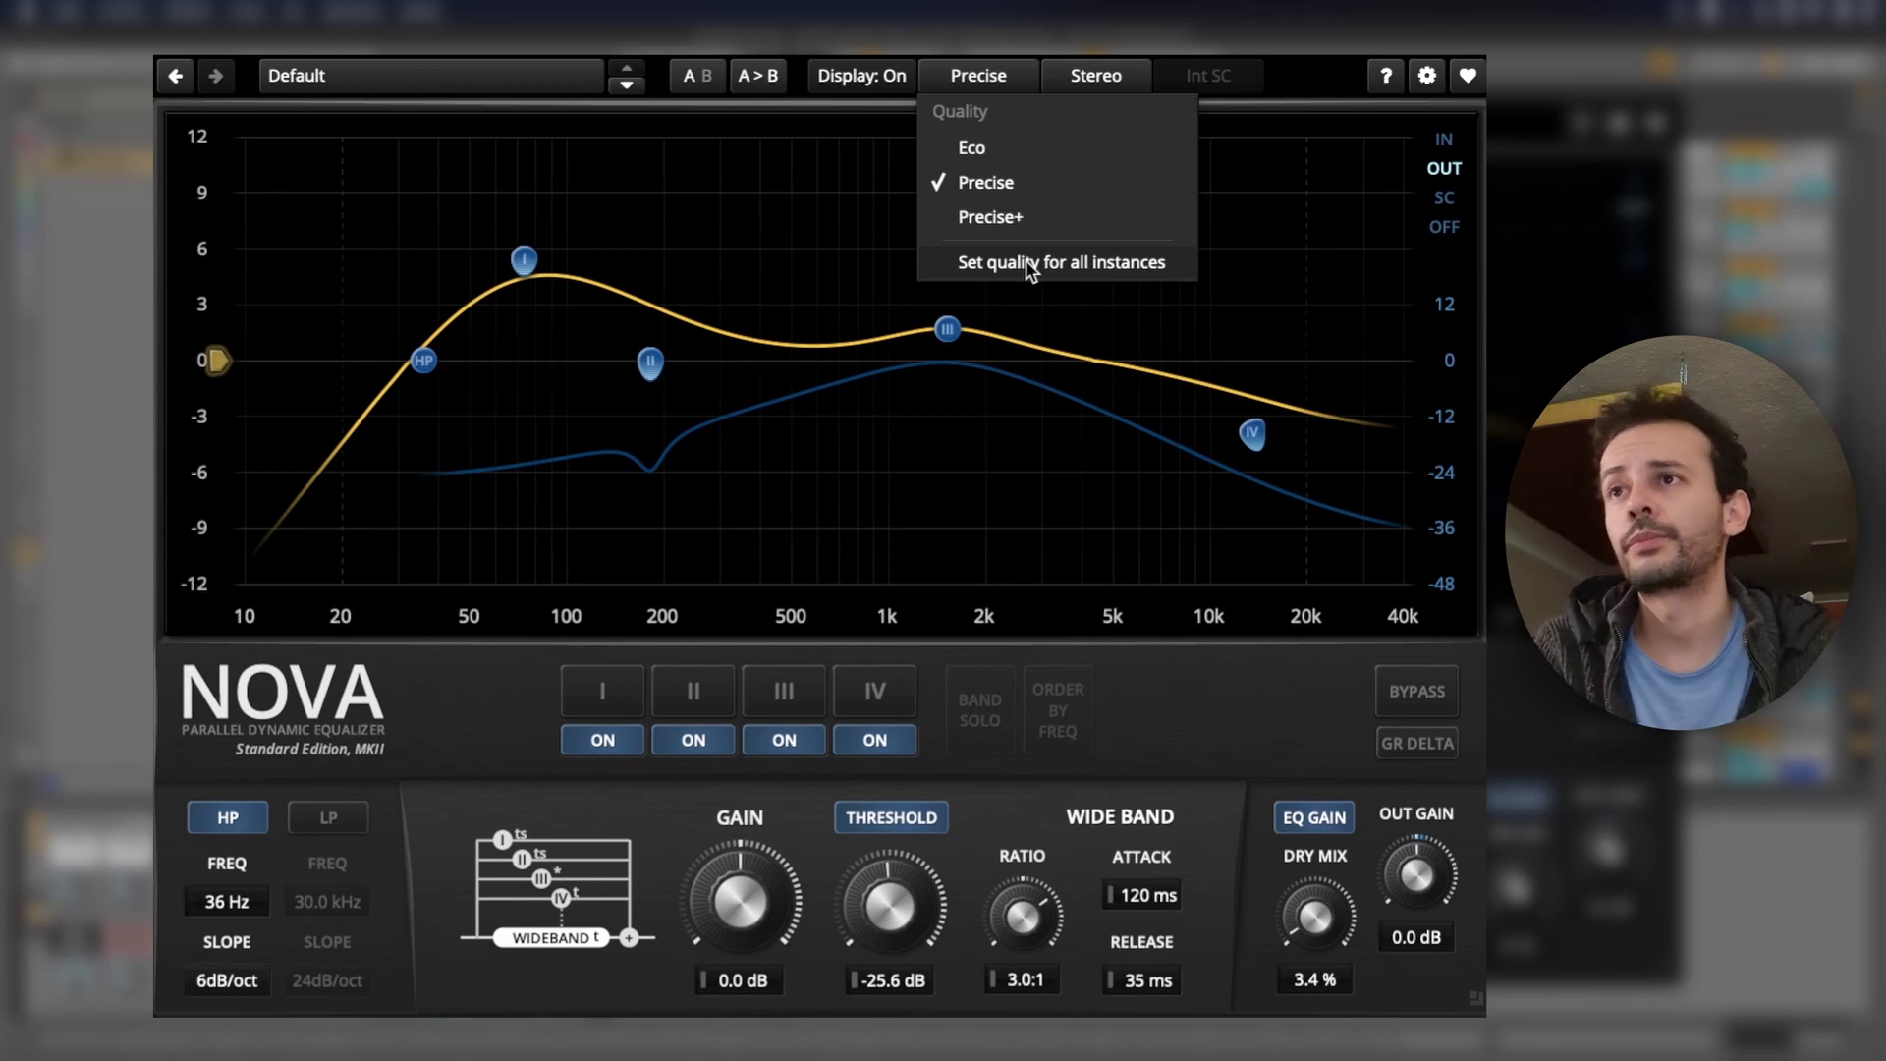
- Dismiss the quality options, set the wideband gain to 0.1 dB, and set the channel processing to Sum
click(1255, 263)
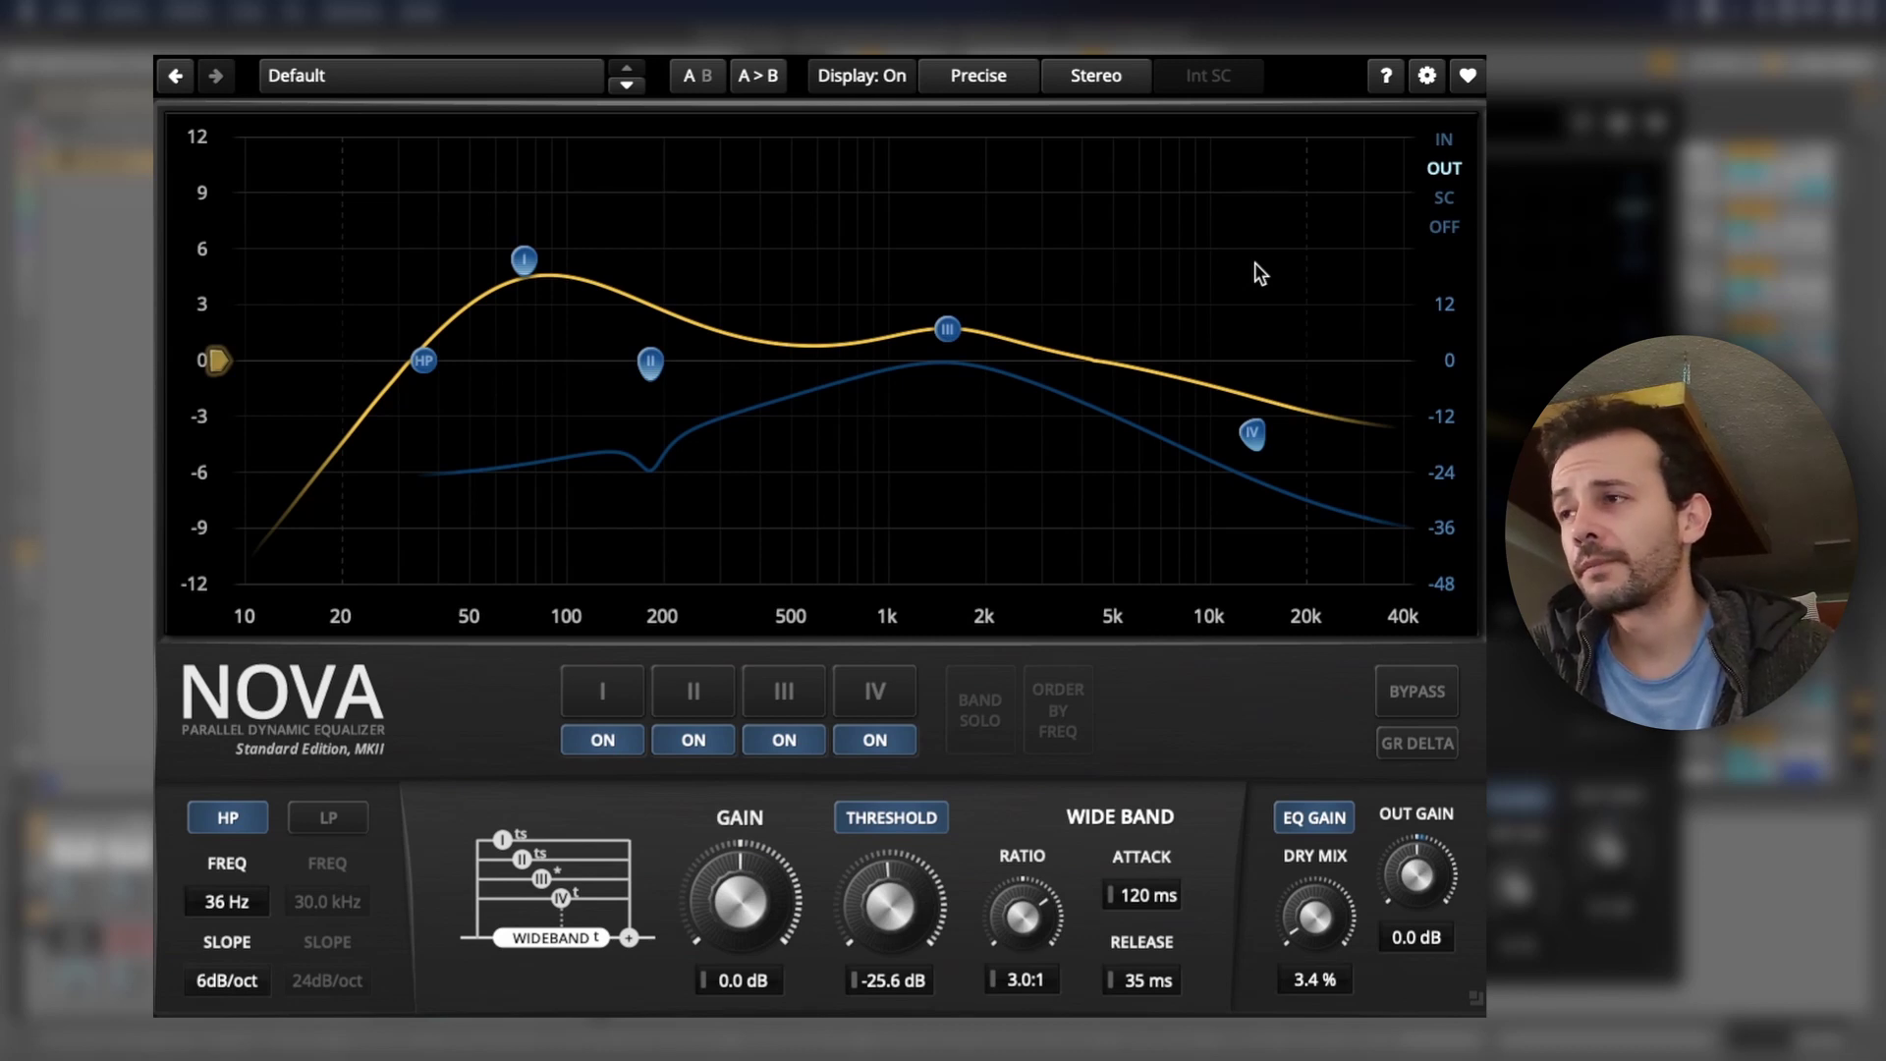
drag(217, 360, 232, 303)
click(1096, 76)
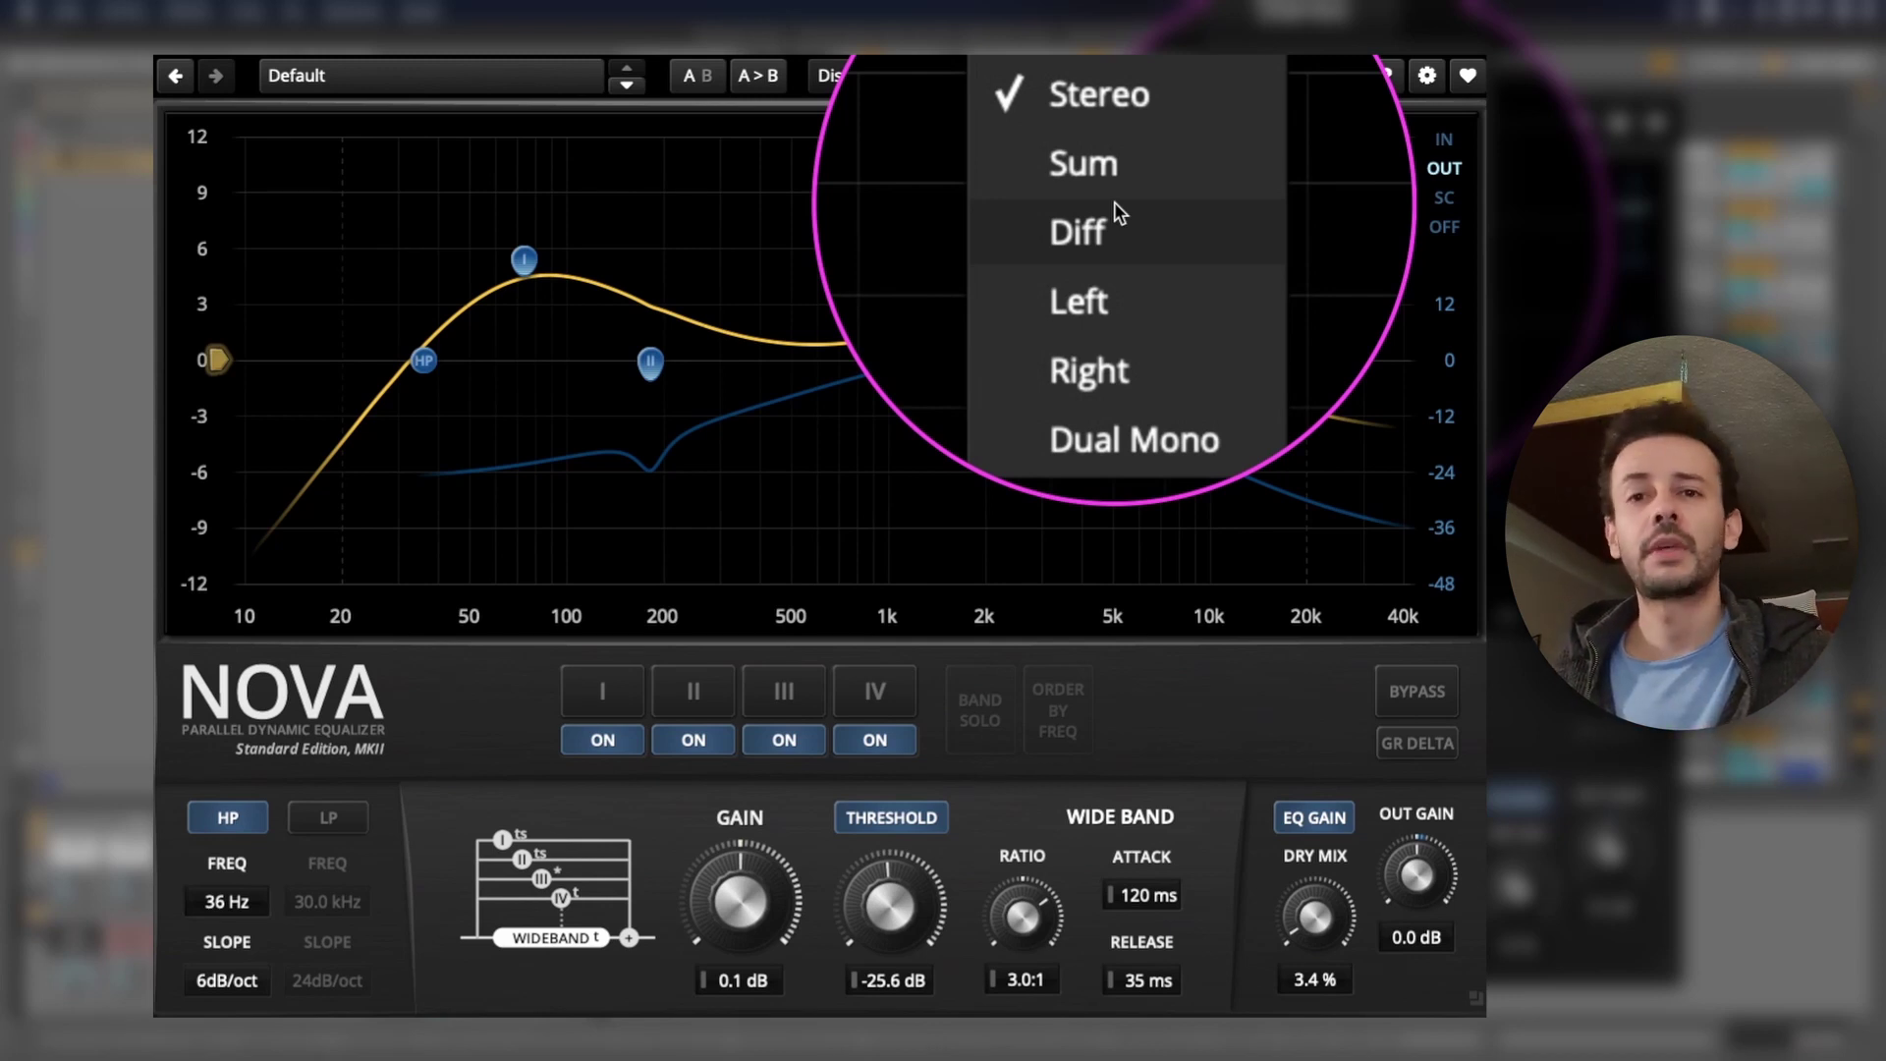
click(1123, 191)
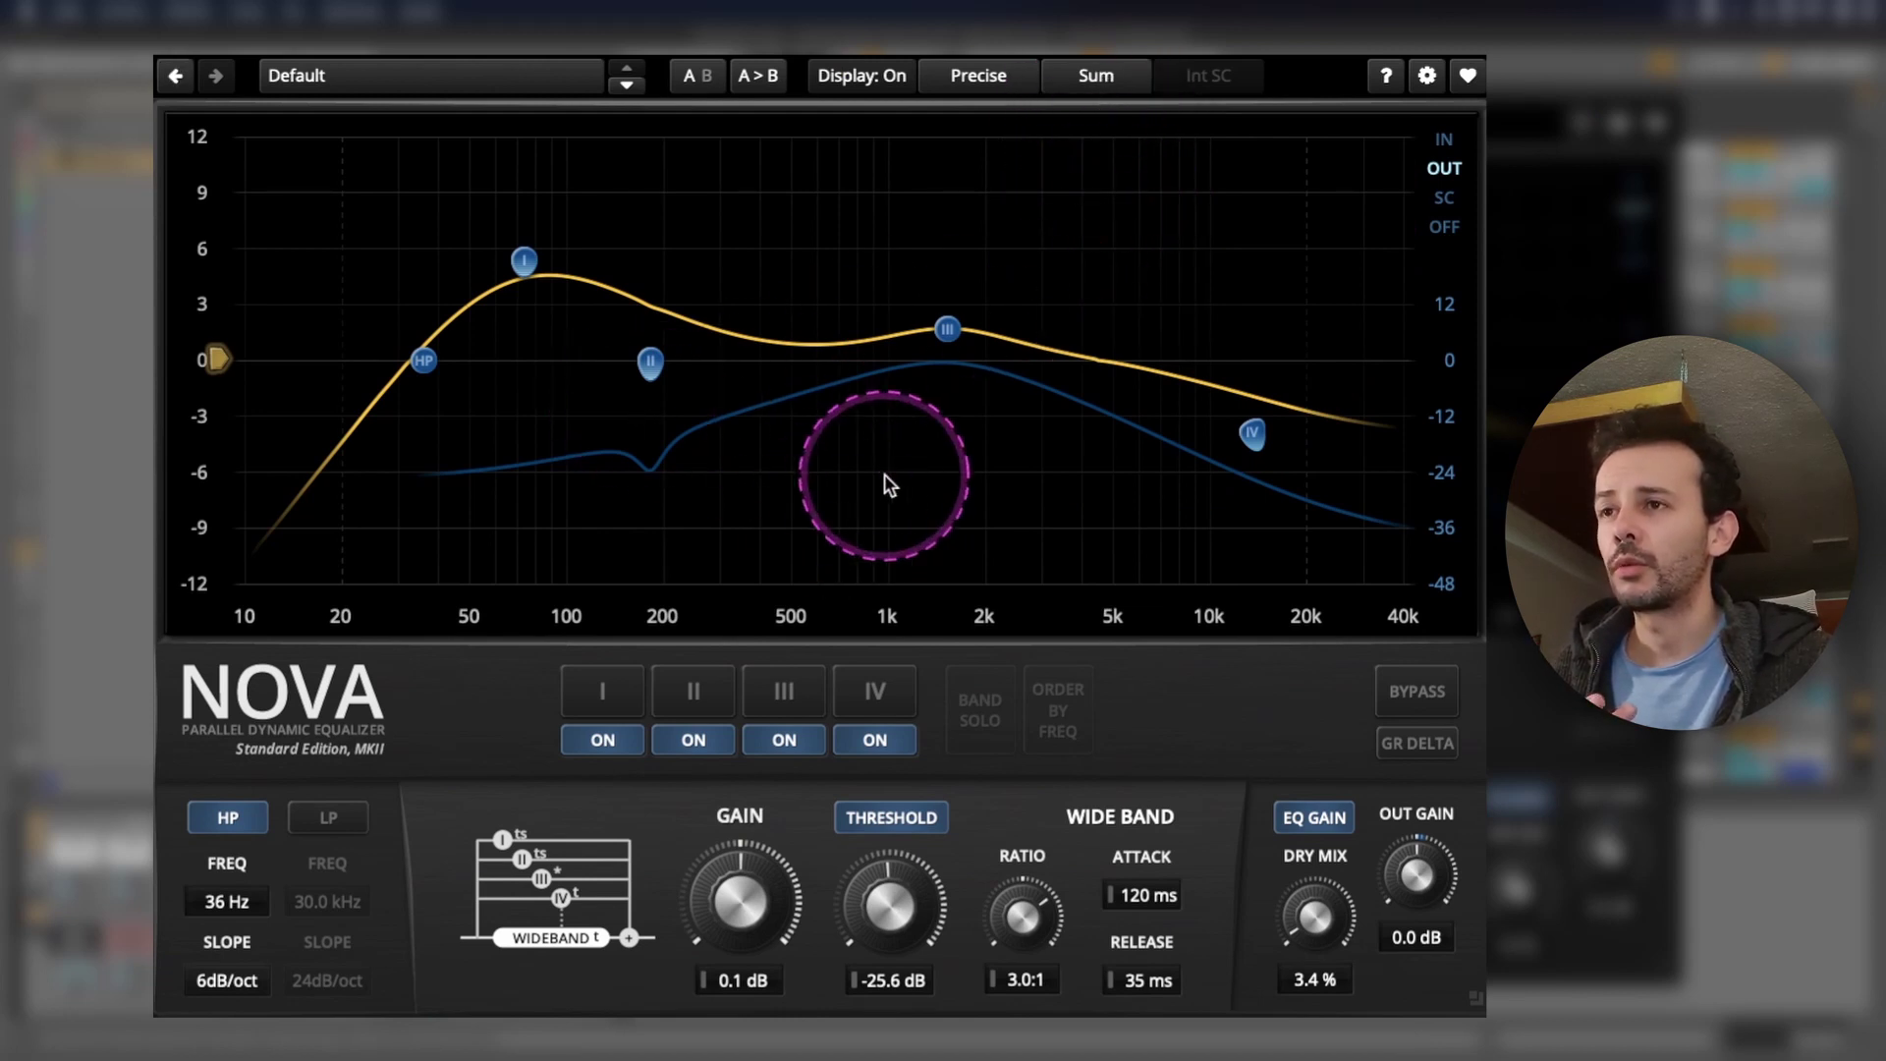
drag(886, 481, 1004, 254)
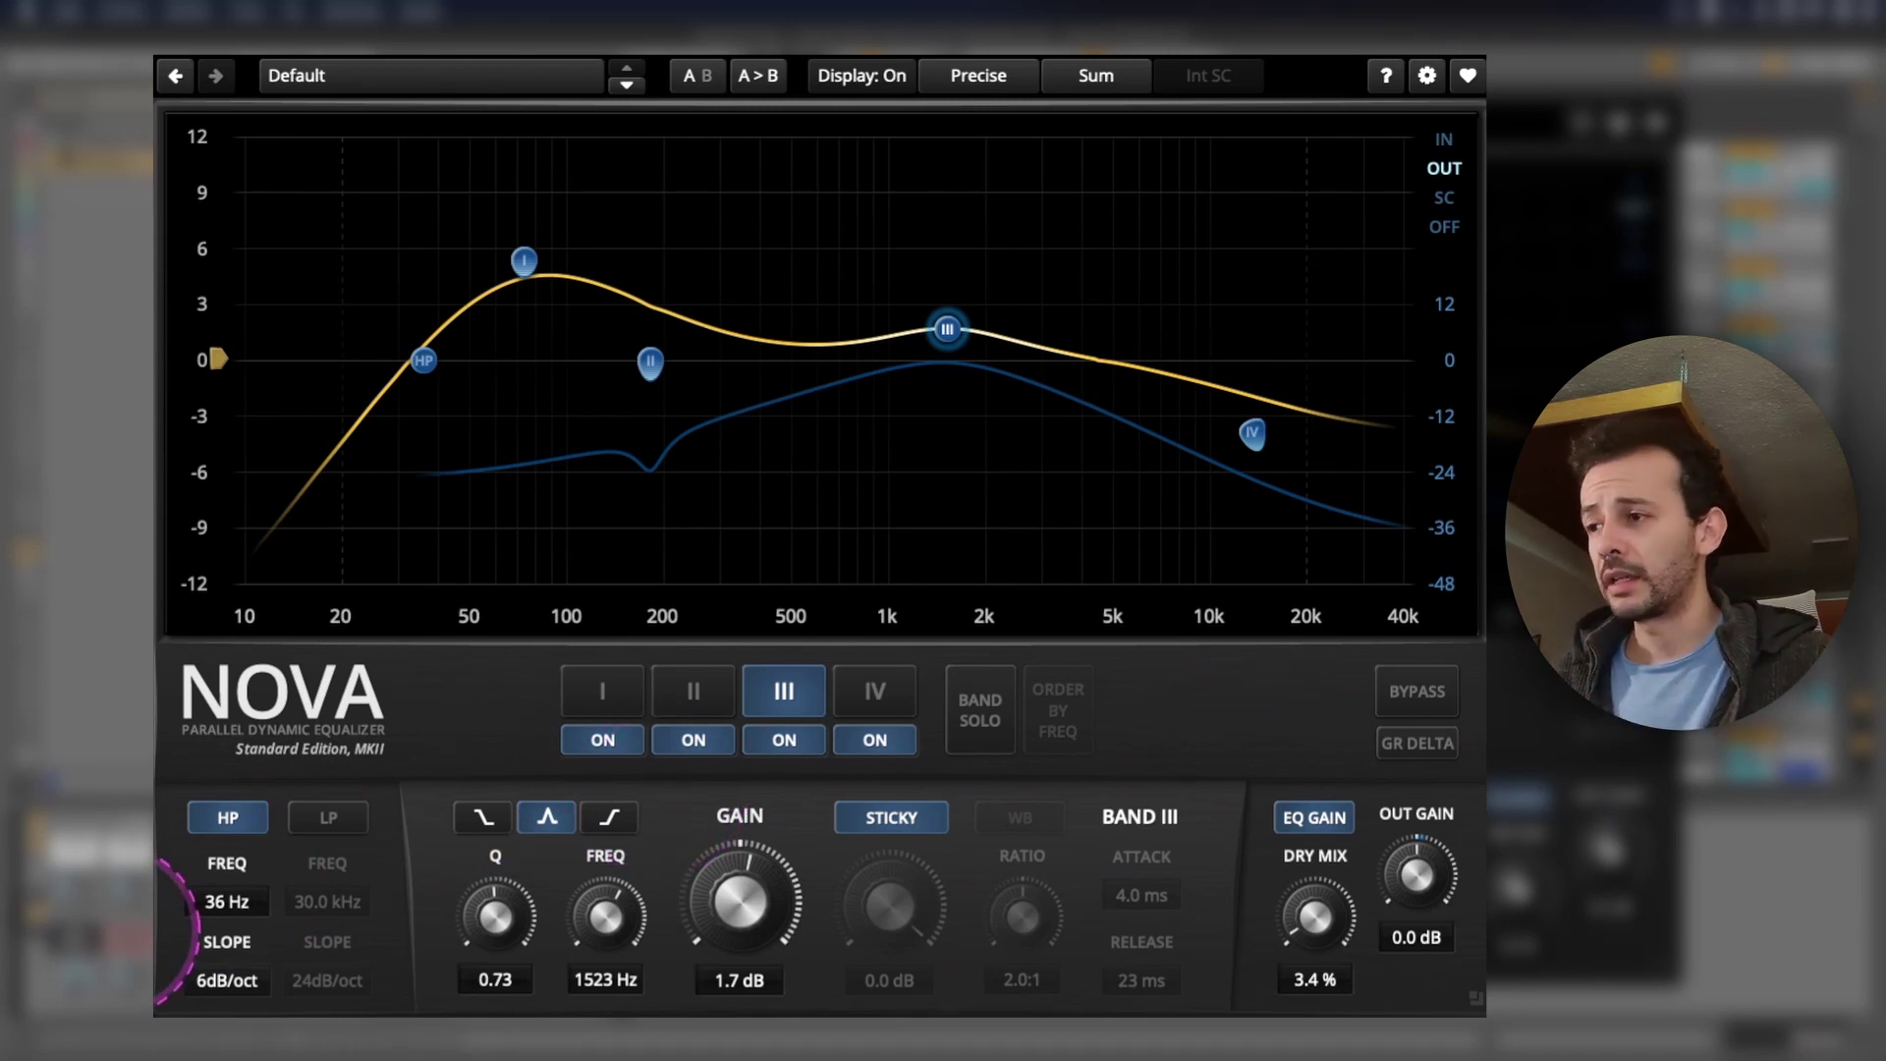
- Try the Diff channel mode, revert to Sum, and look over the remaining channel options
click(1090, 80)
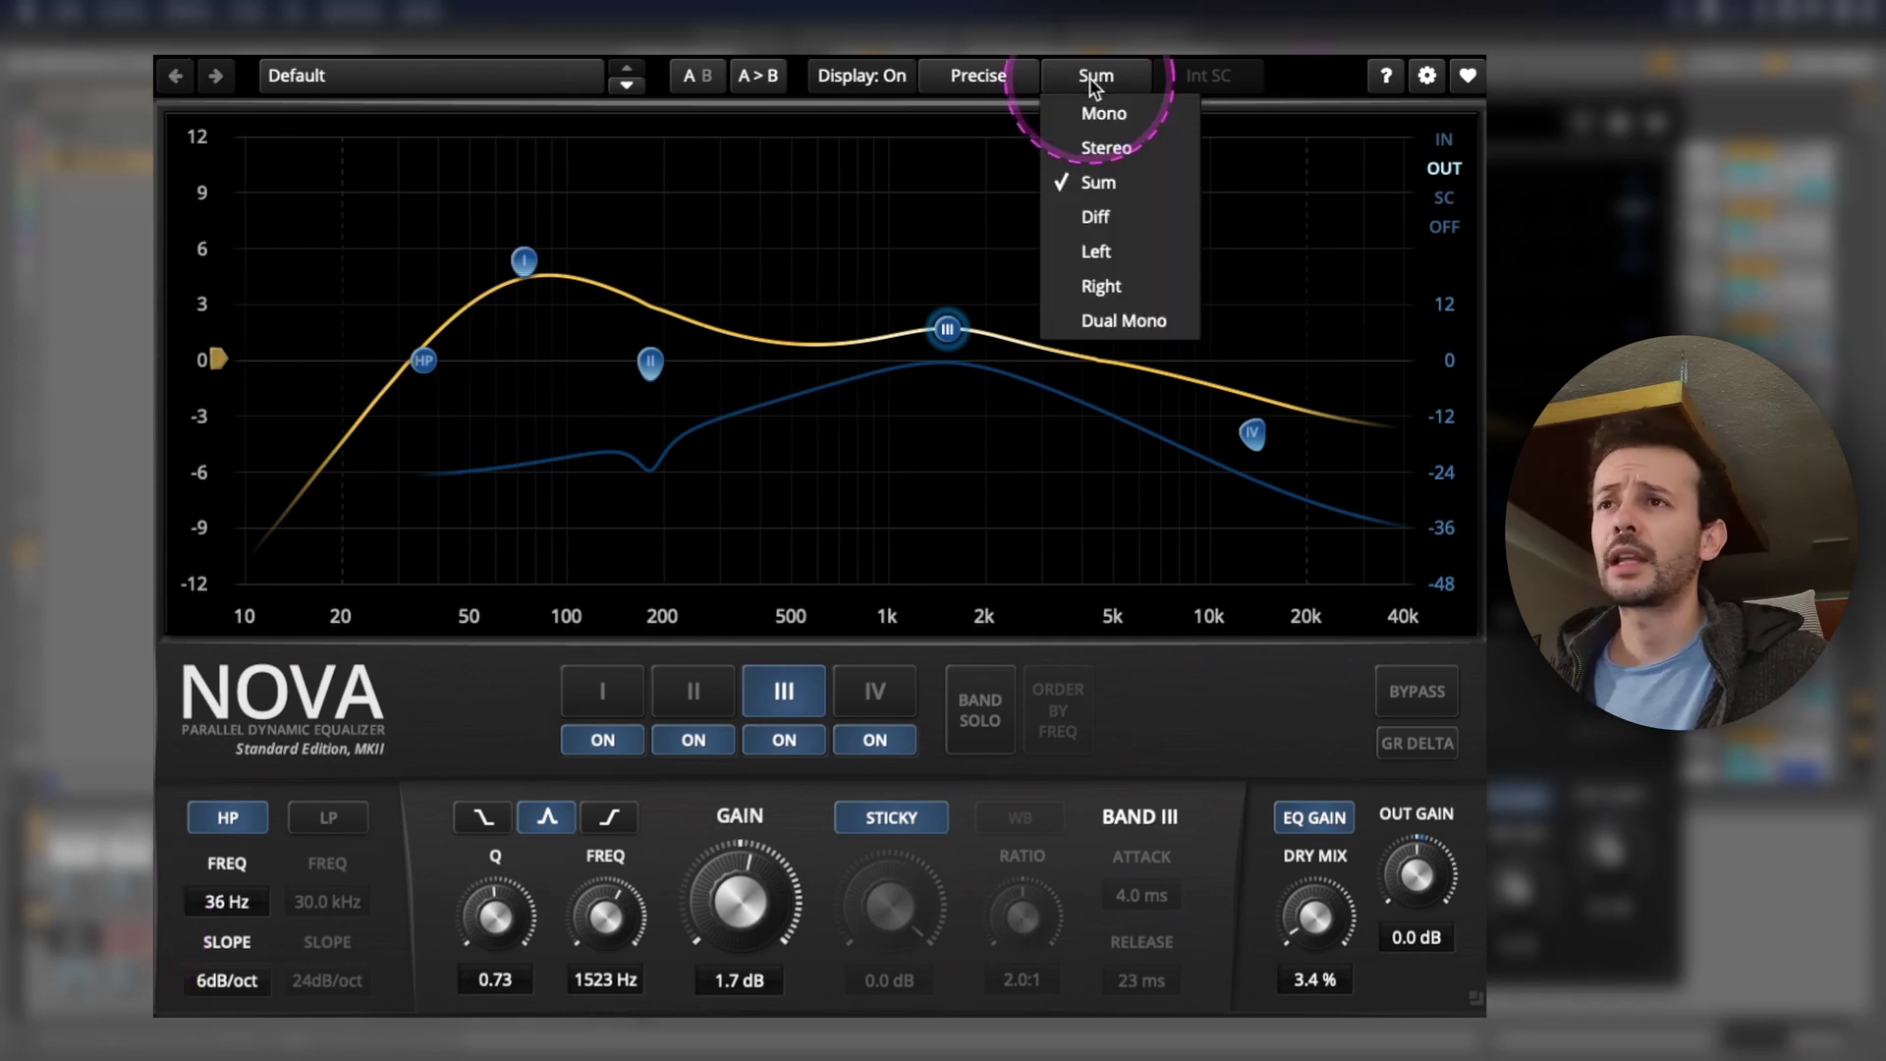
click(1101, 217)
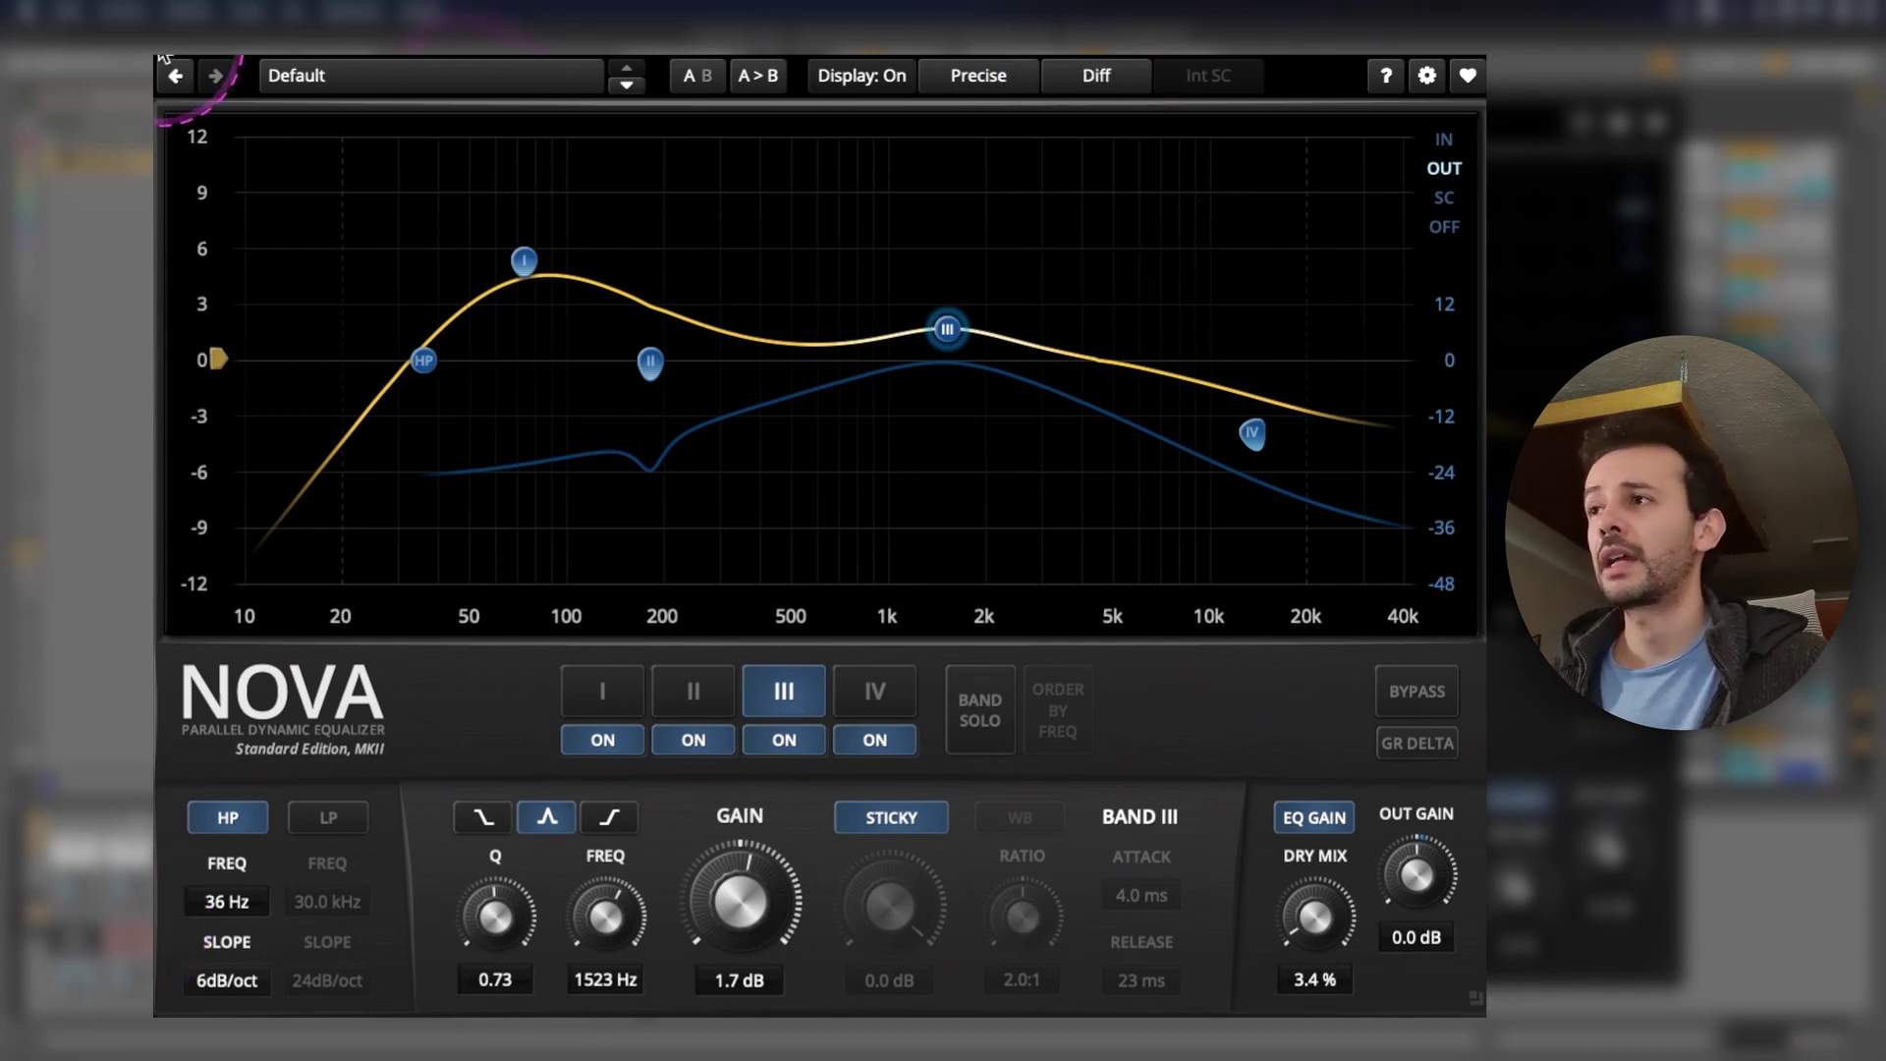
click(165, 63)
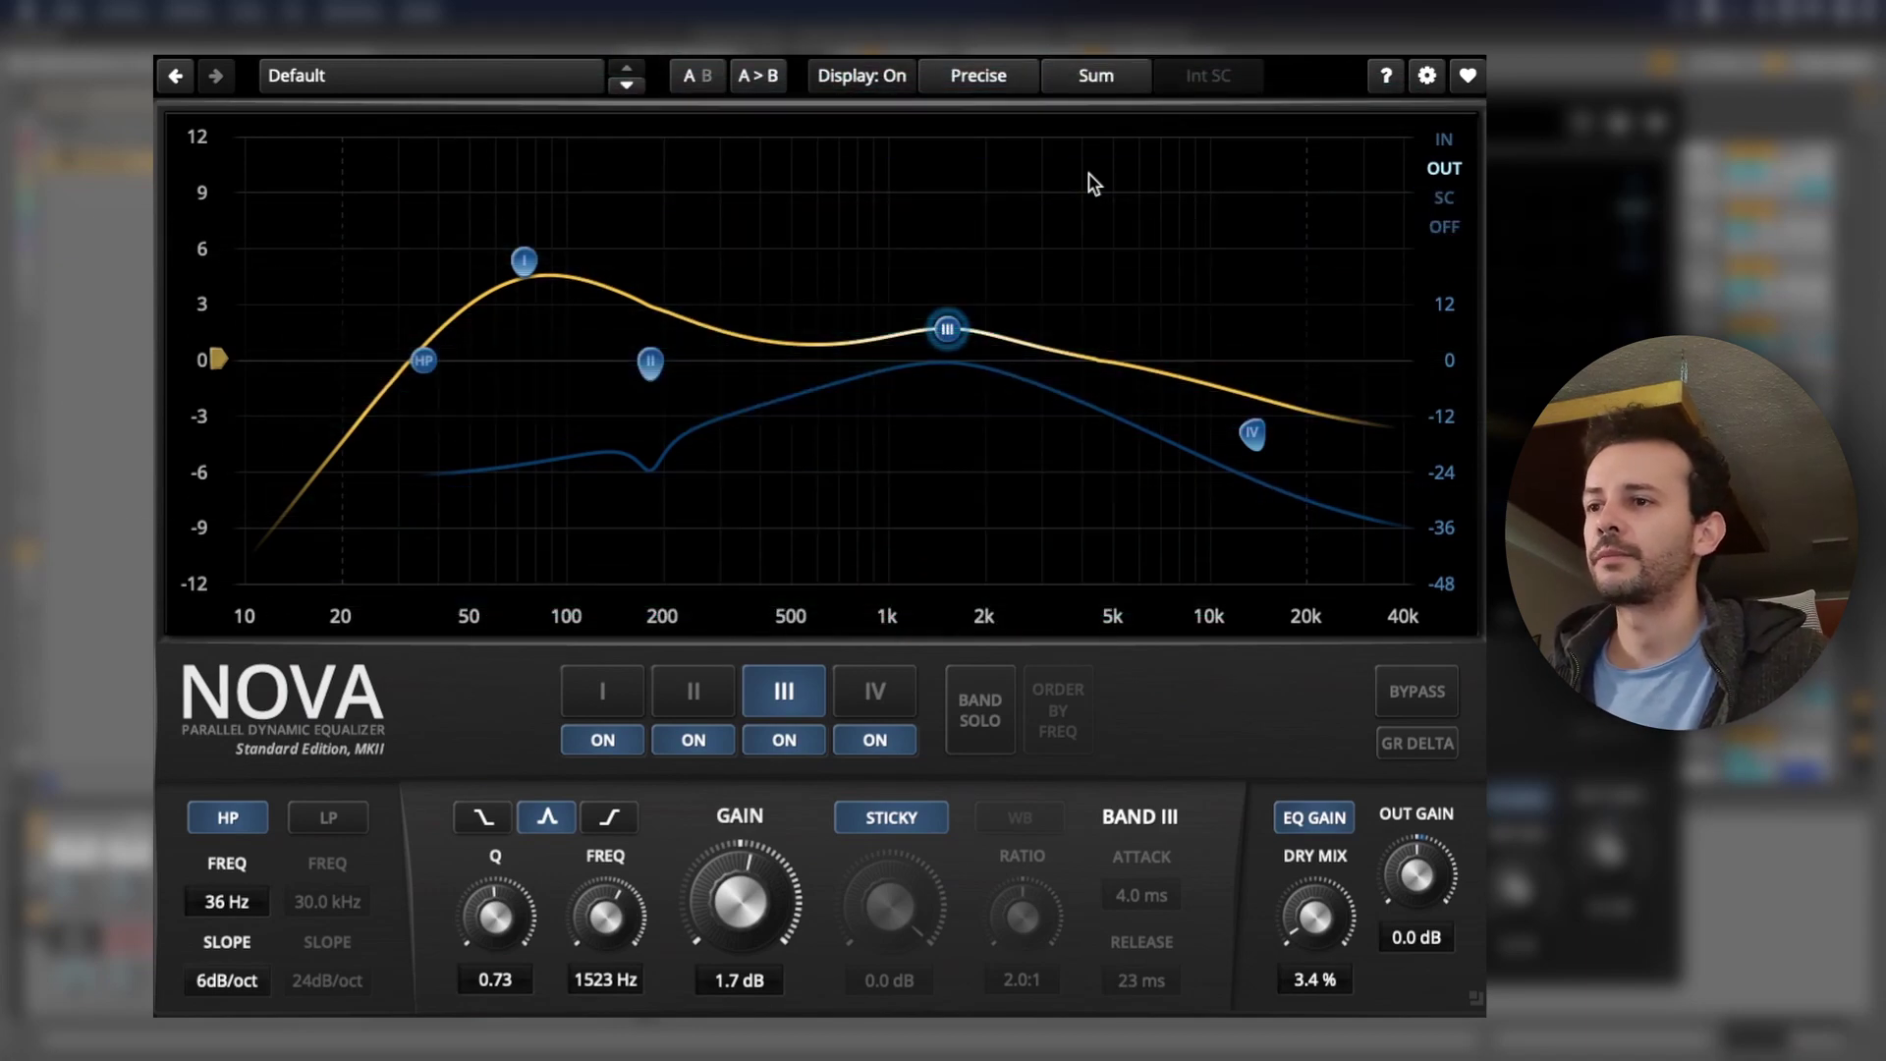
click(1096, 74)
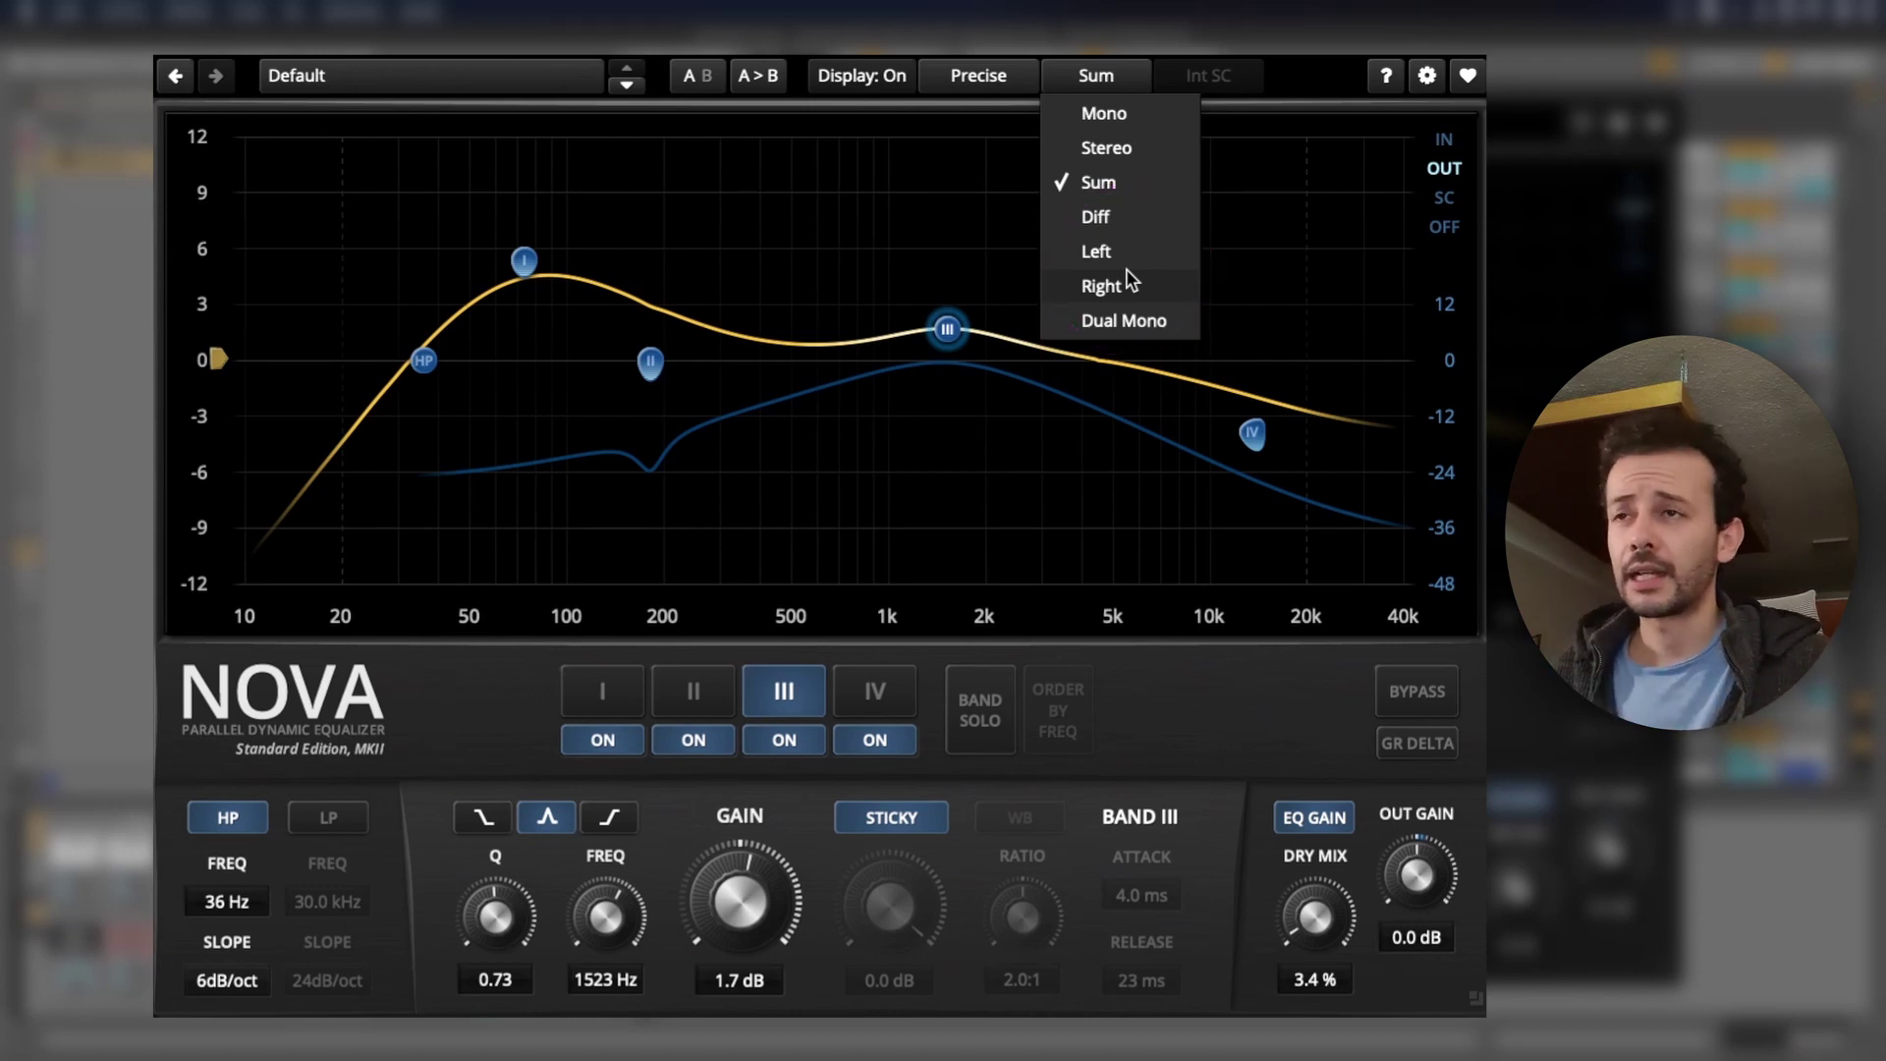
click(912, 240)
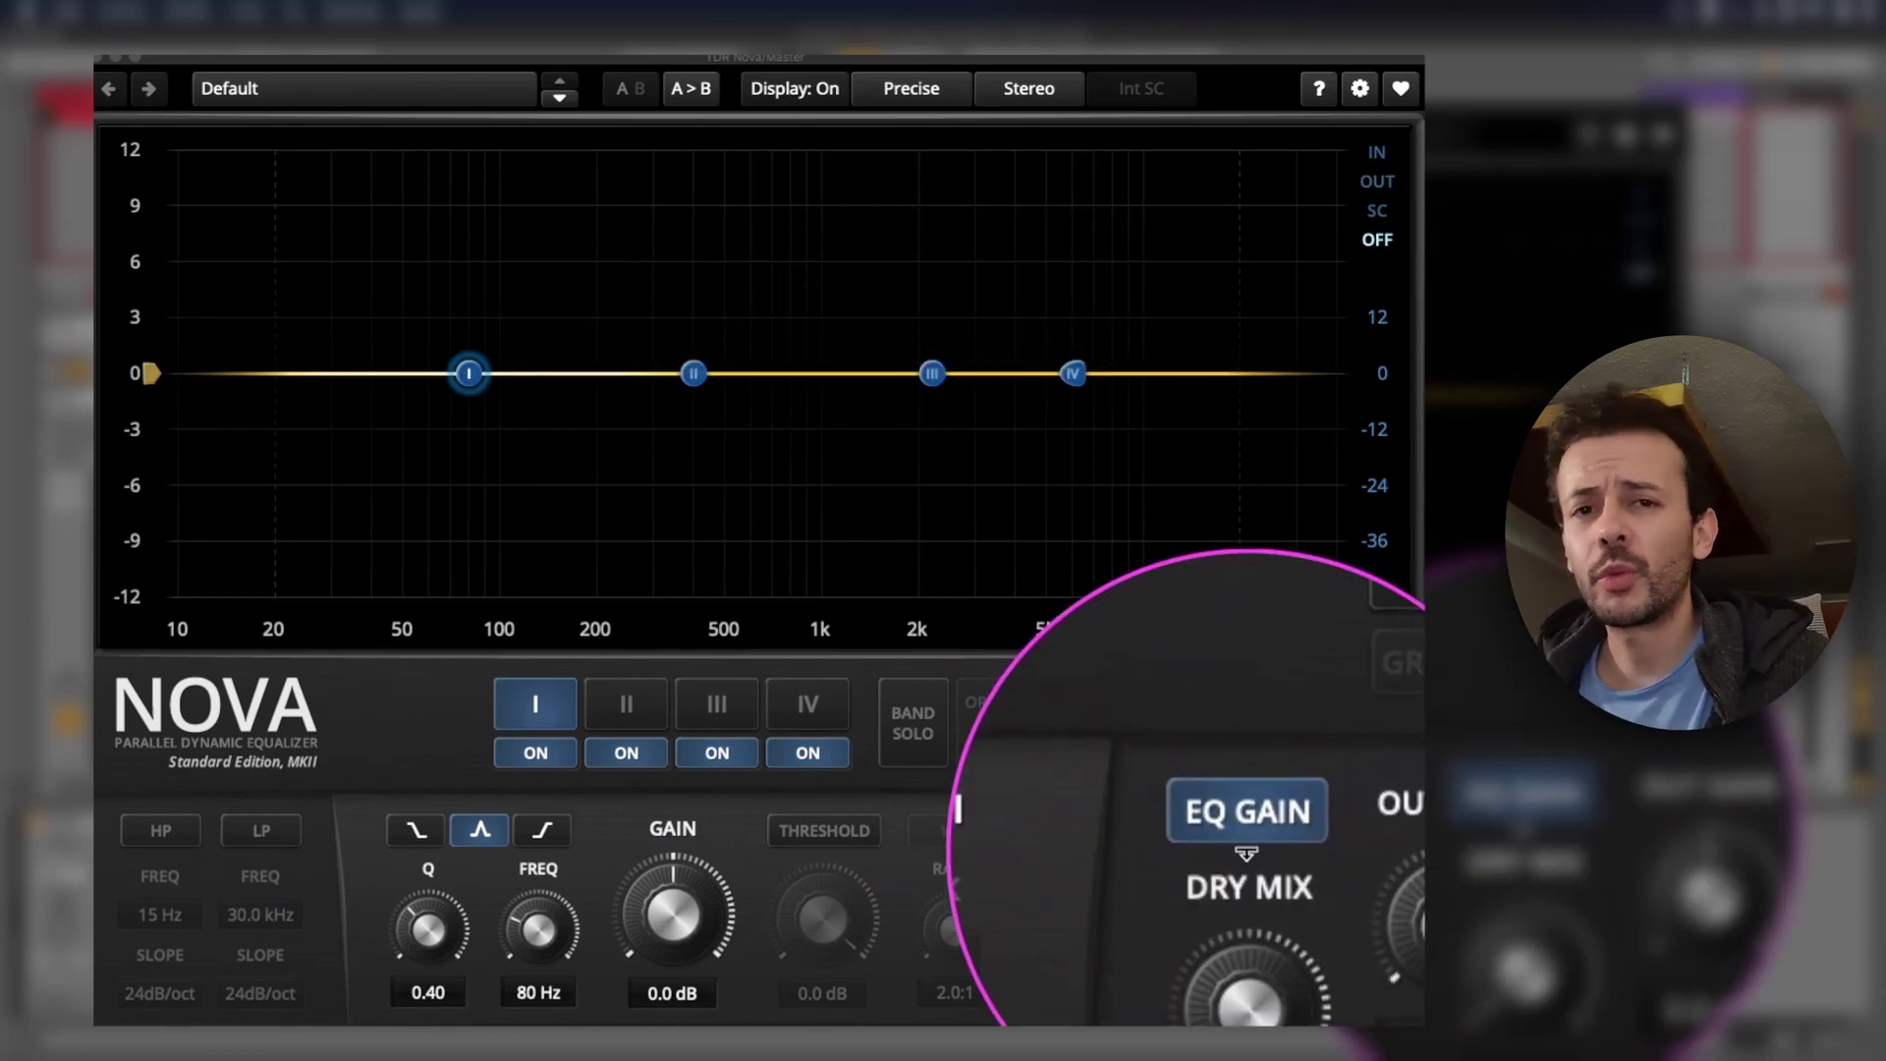
- Boost band III to about 6.4 dB at 2.5 kHz and widen its Q to 0.30
click(932, 375)
drag(928, 379, 951, 269)
scroll(951, 265, up, 8)
scroll(951, 265, down, 5)
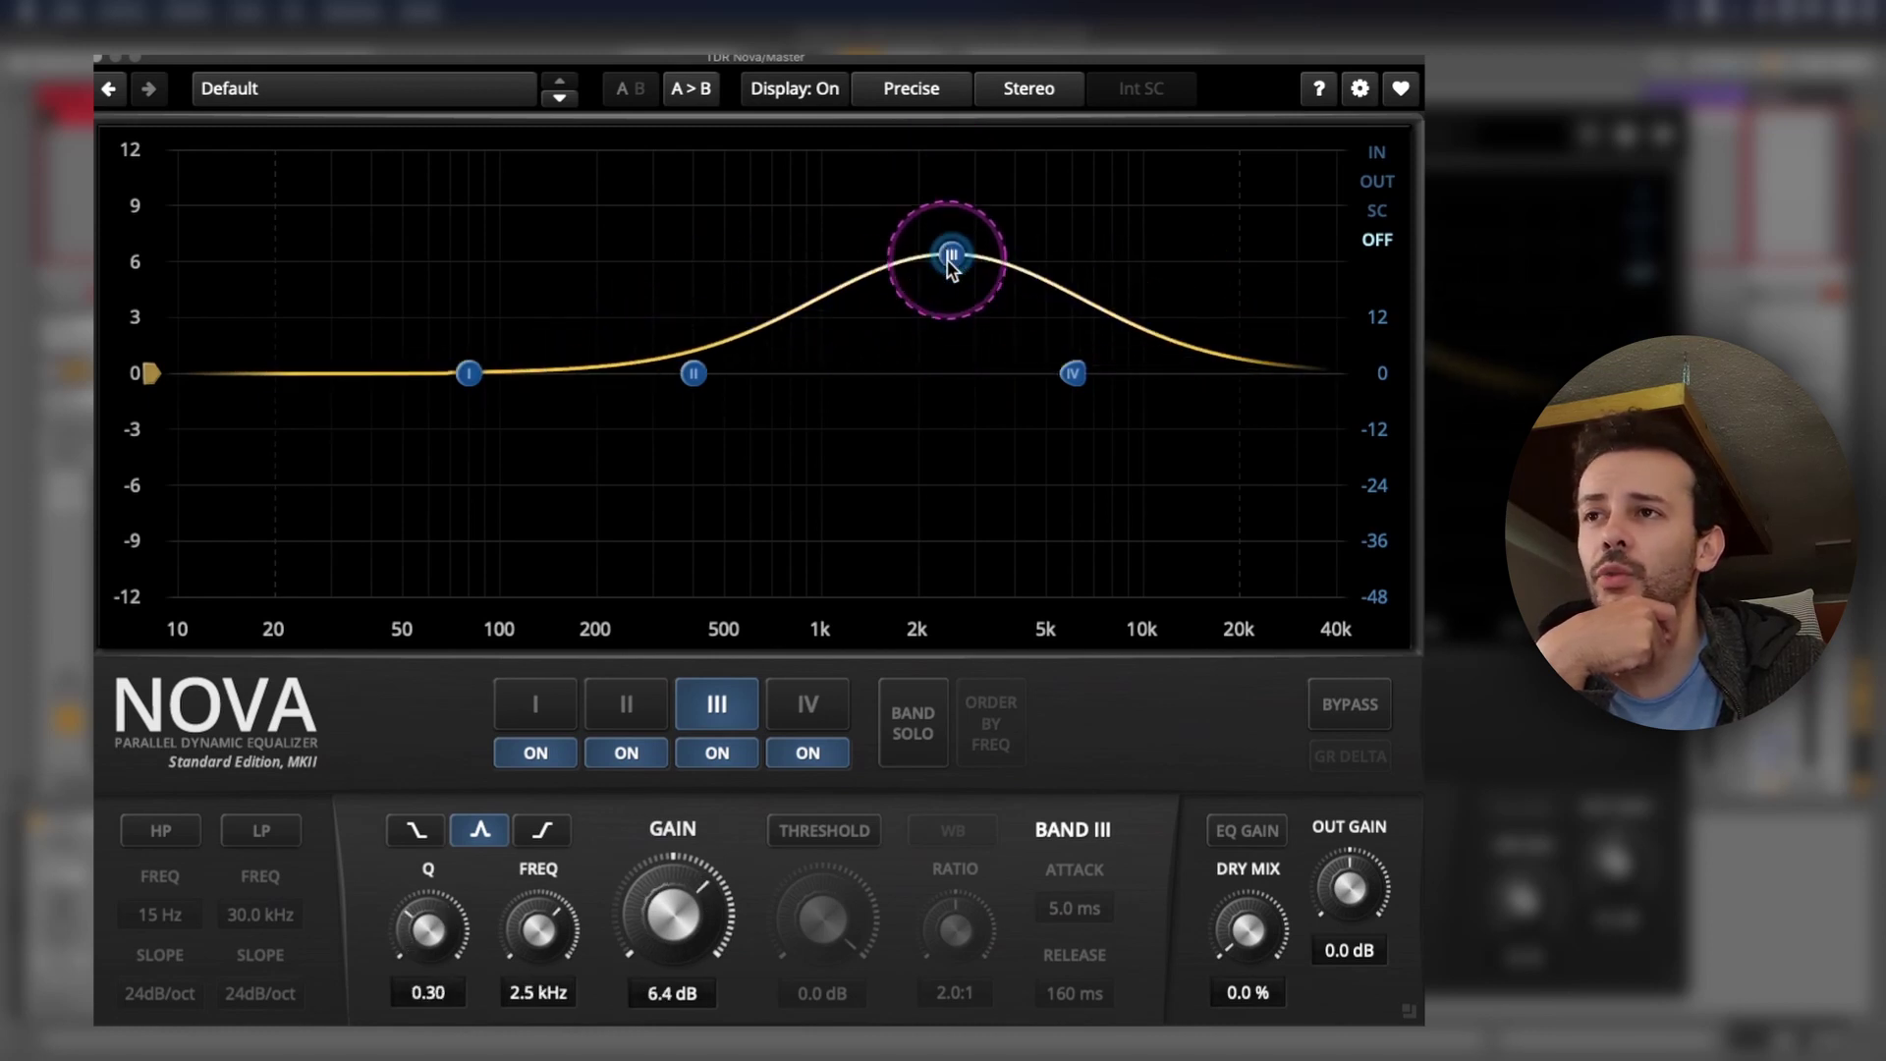
- Cut band II to about -9.7 dB at 275 Hz and move band III to about 6.8 dB at 3.9 kHz
scroll(951, 265, up, 4)
scroll(951, 265, down, 5)
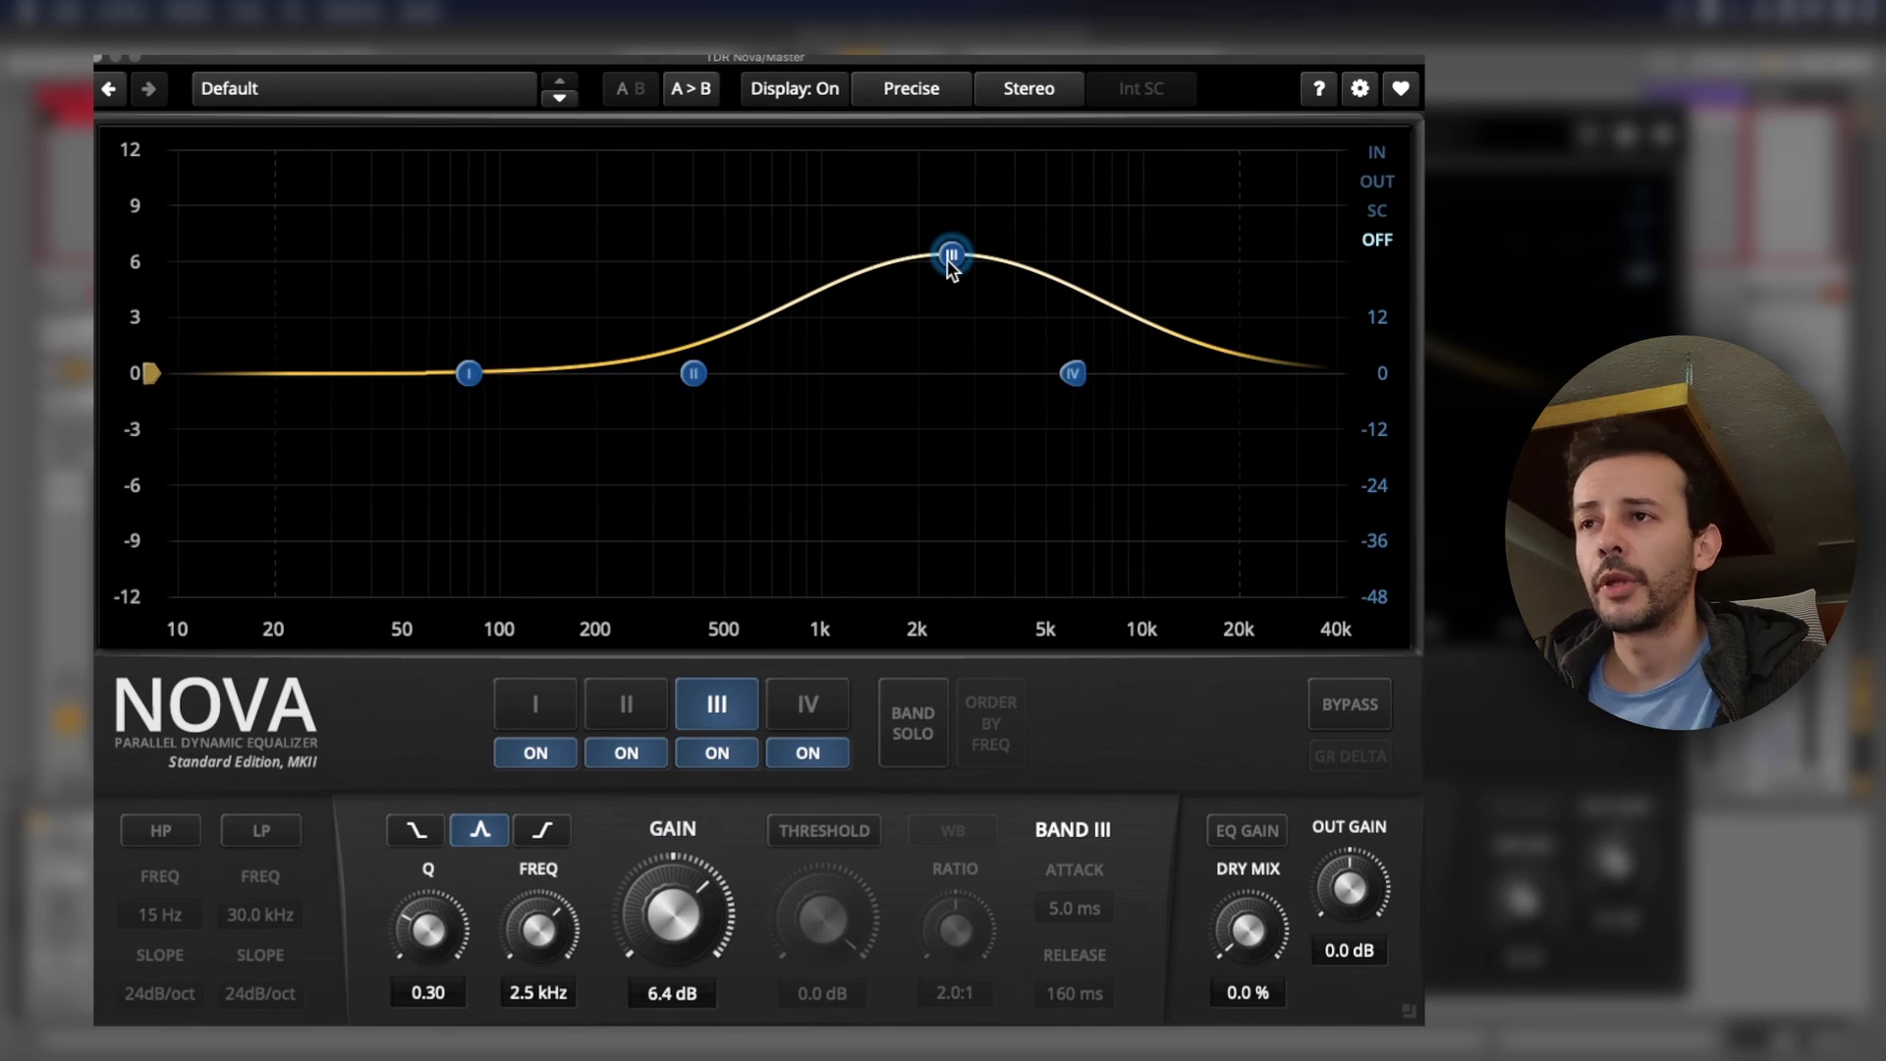
drag(951, 267, 1013, 356)
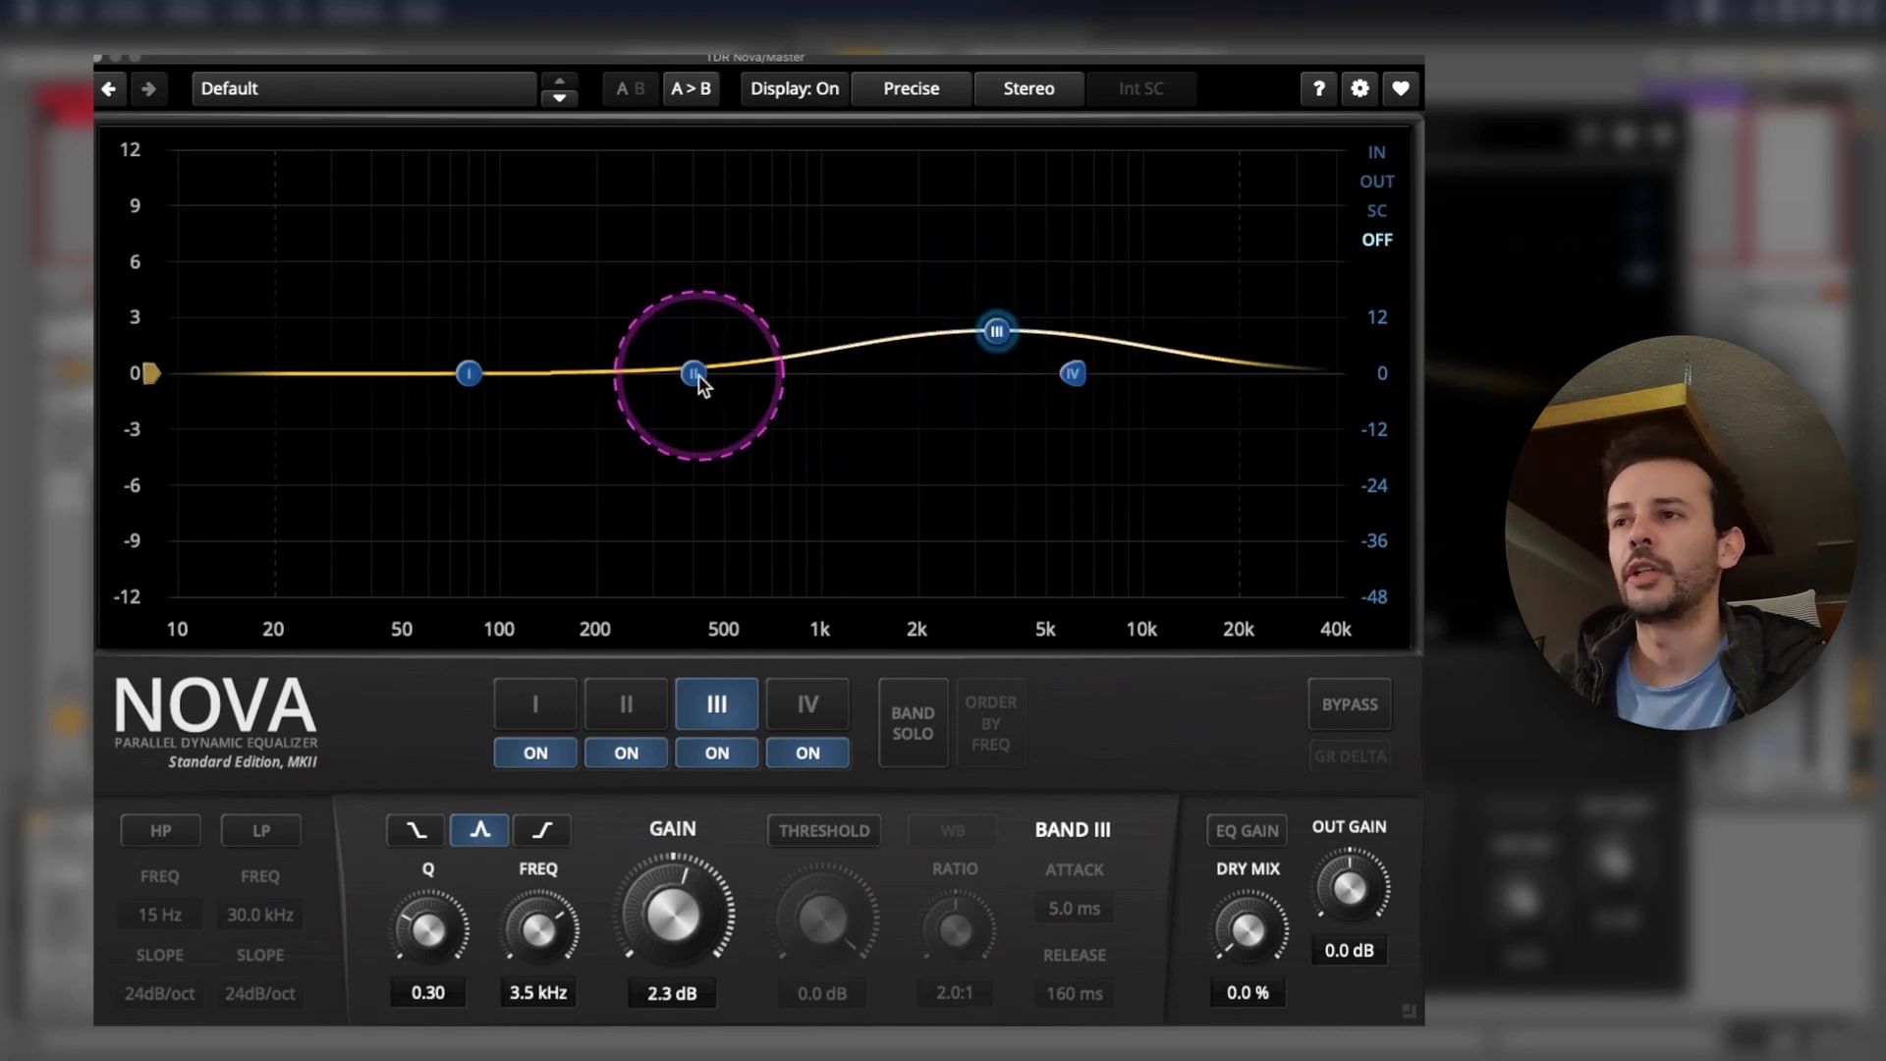
drag(699, 383, 640, 552)
drag(996, 331, 1023, 257)
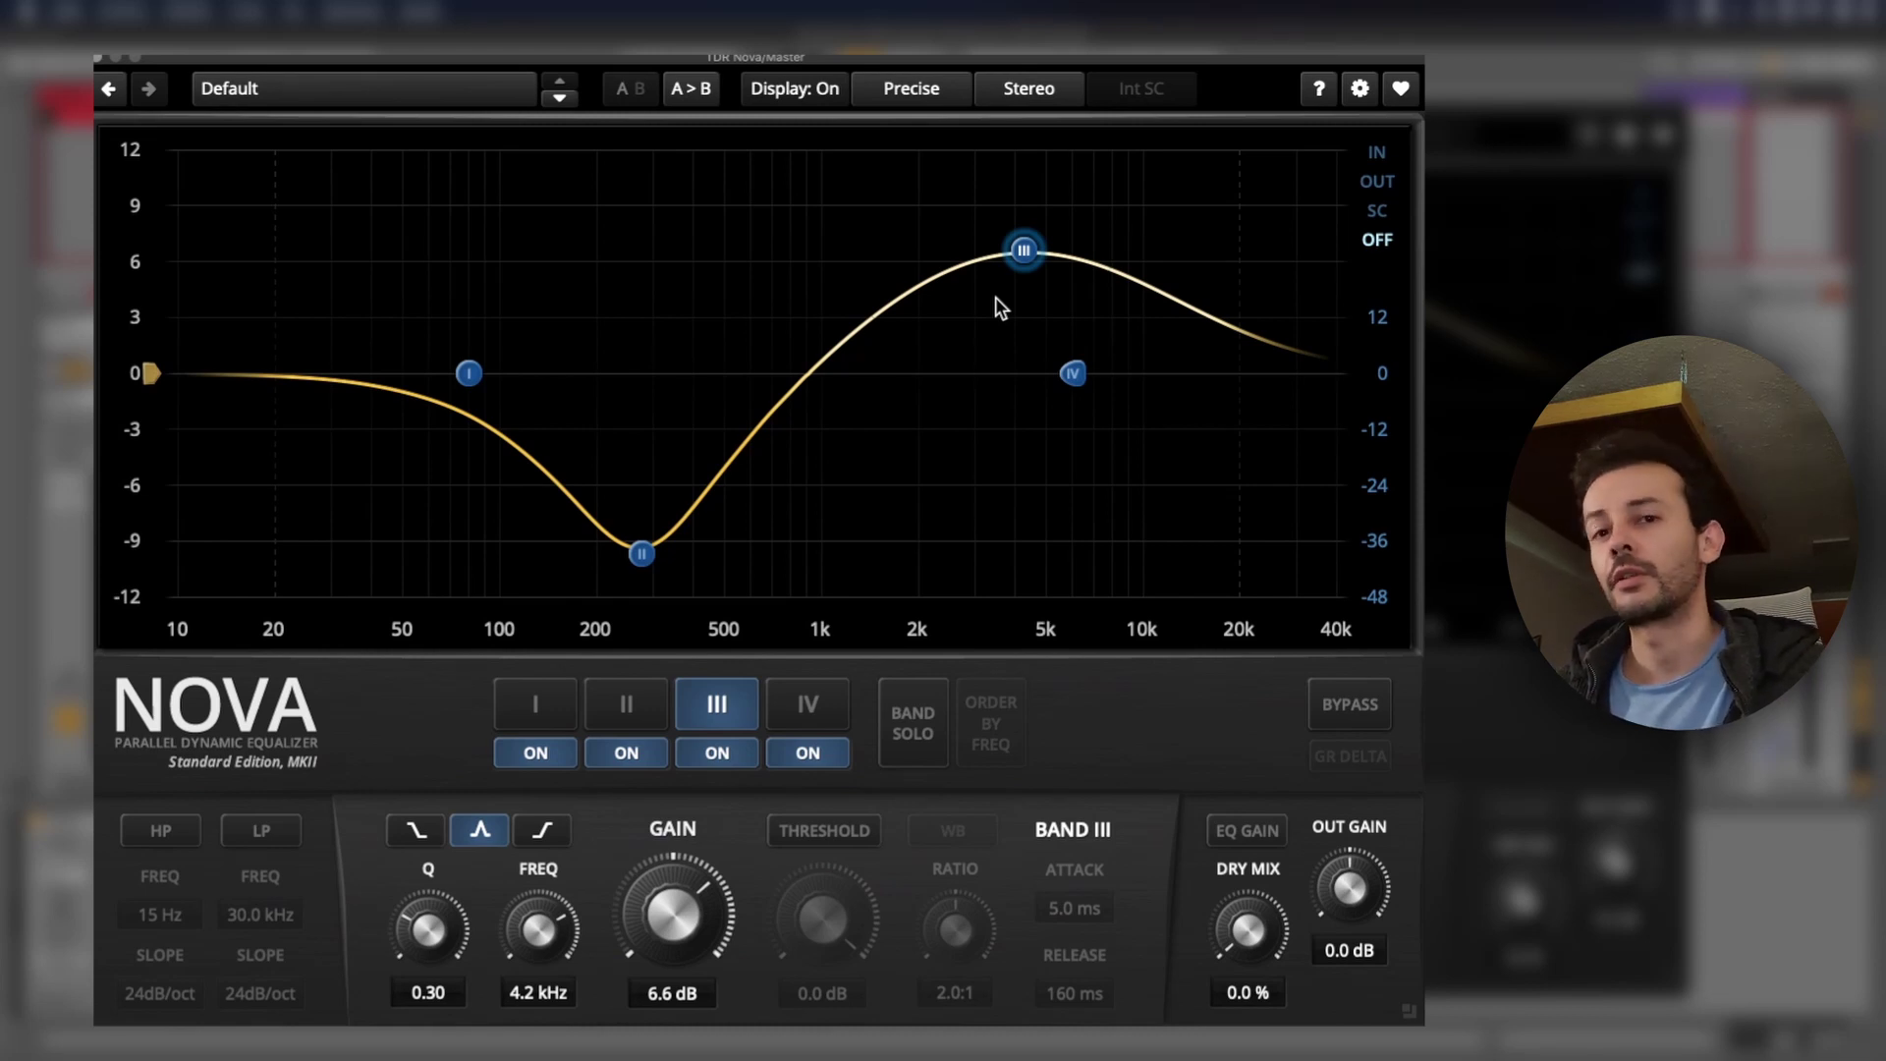
mouse_move(1024, 255)
mouse_down()
mouse_move(1015, 274)
mouse_move(1011, 245)
mouse_up()
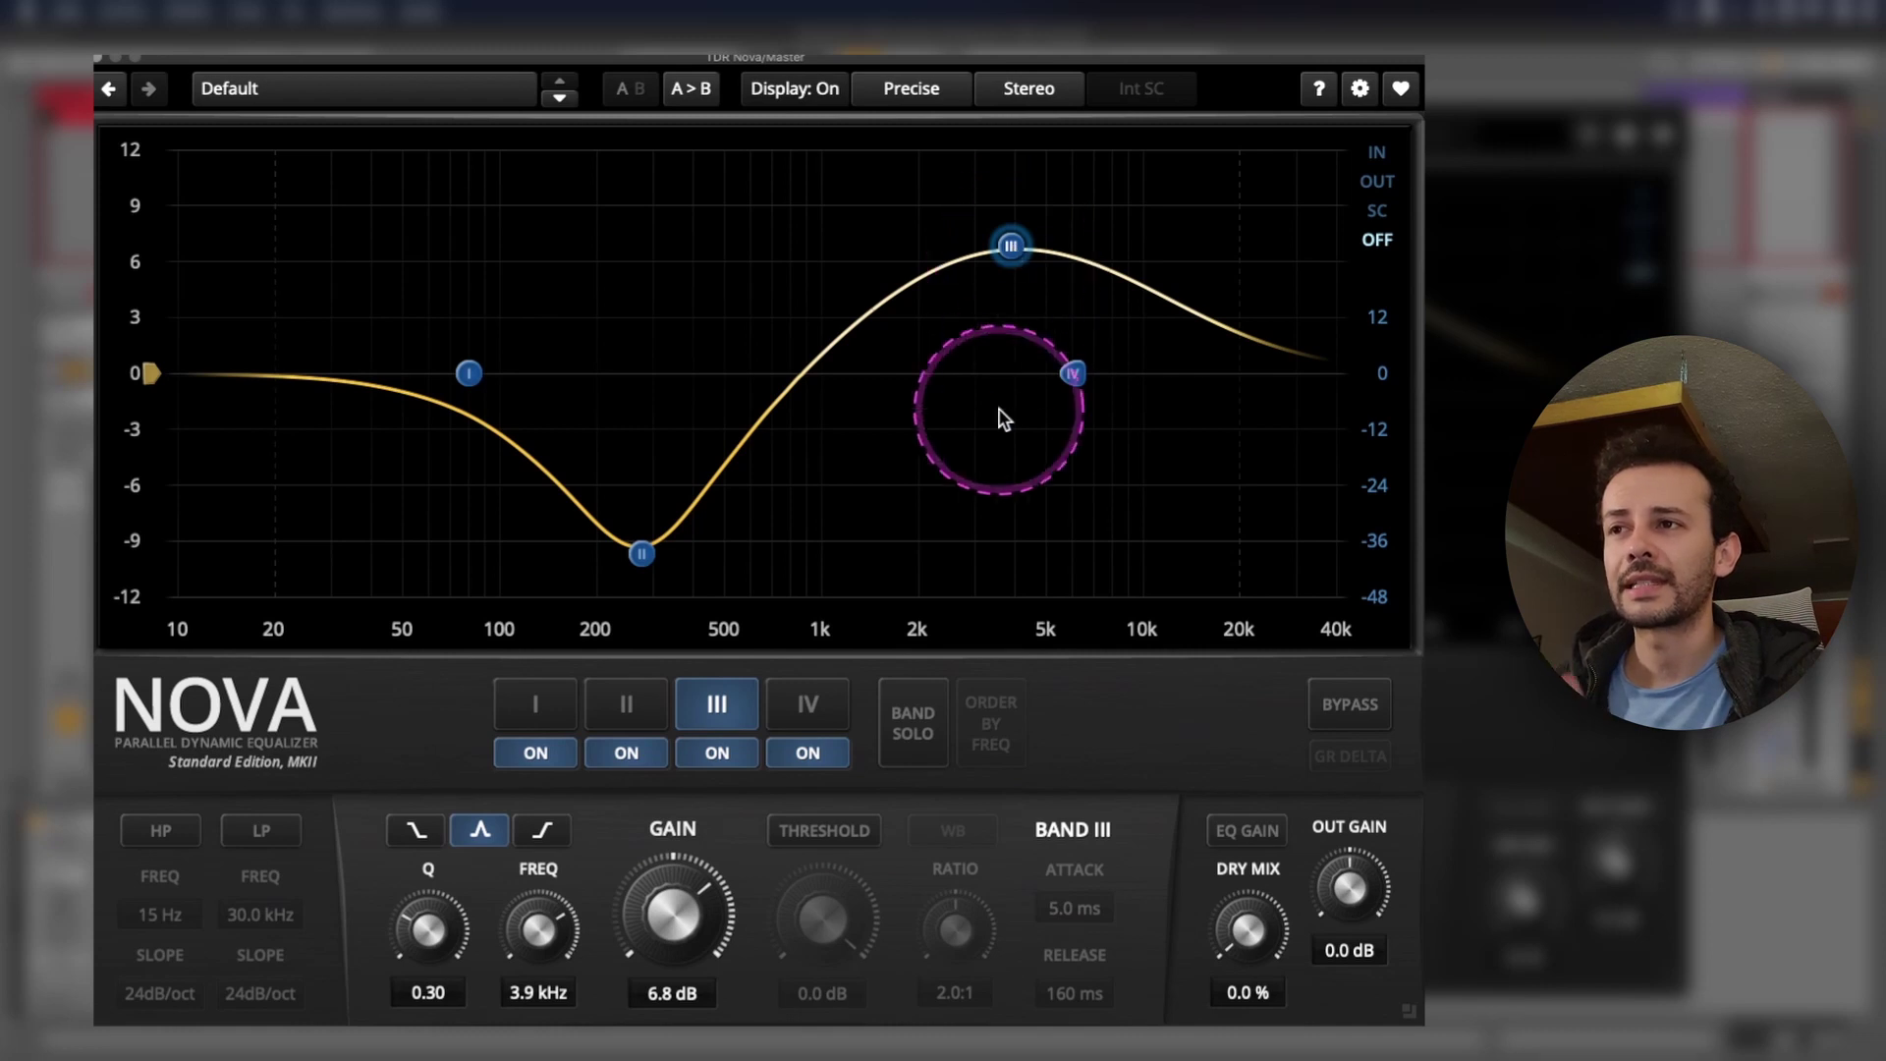
- Select bands II and III as a group and compare EQ Gain on and off, leaving it on
drag(551, 189, 1035, 599)
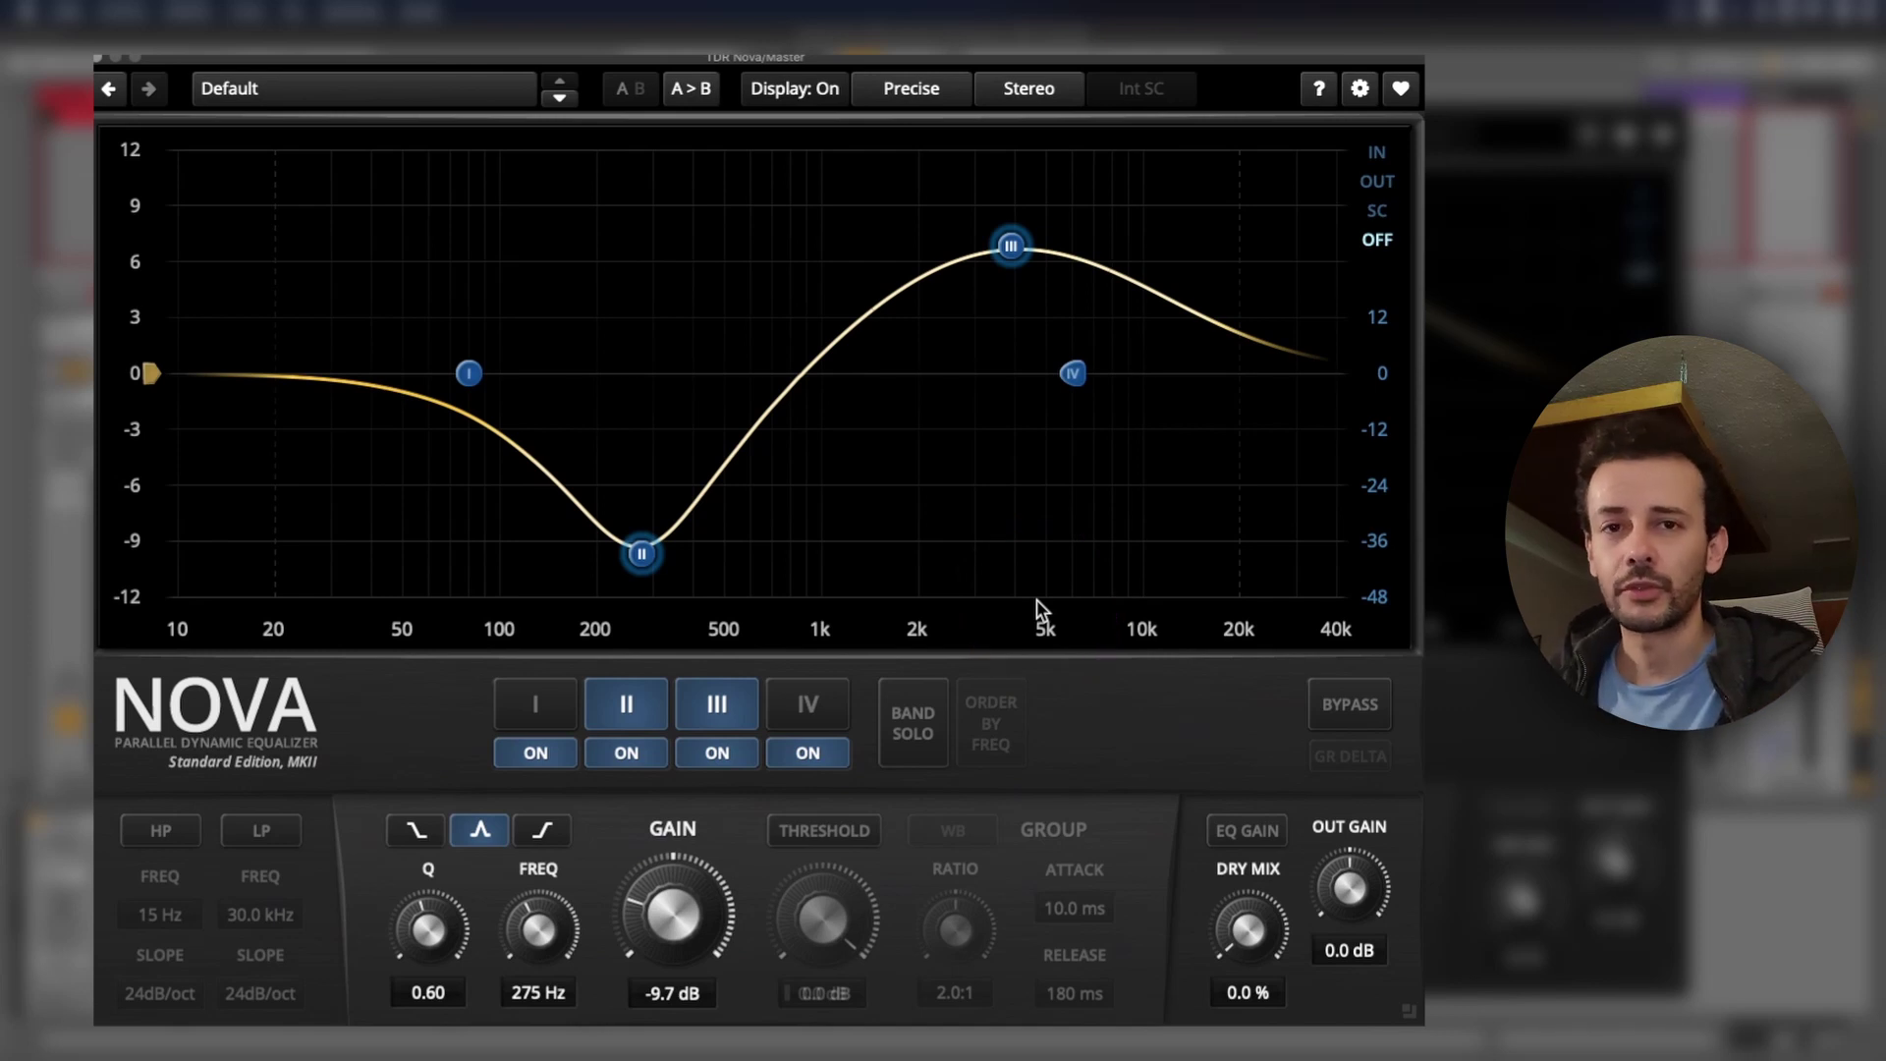
click(1250, 830)
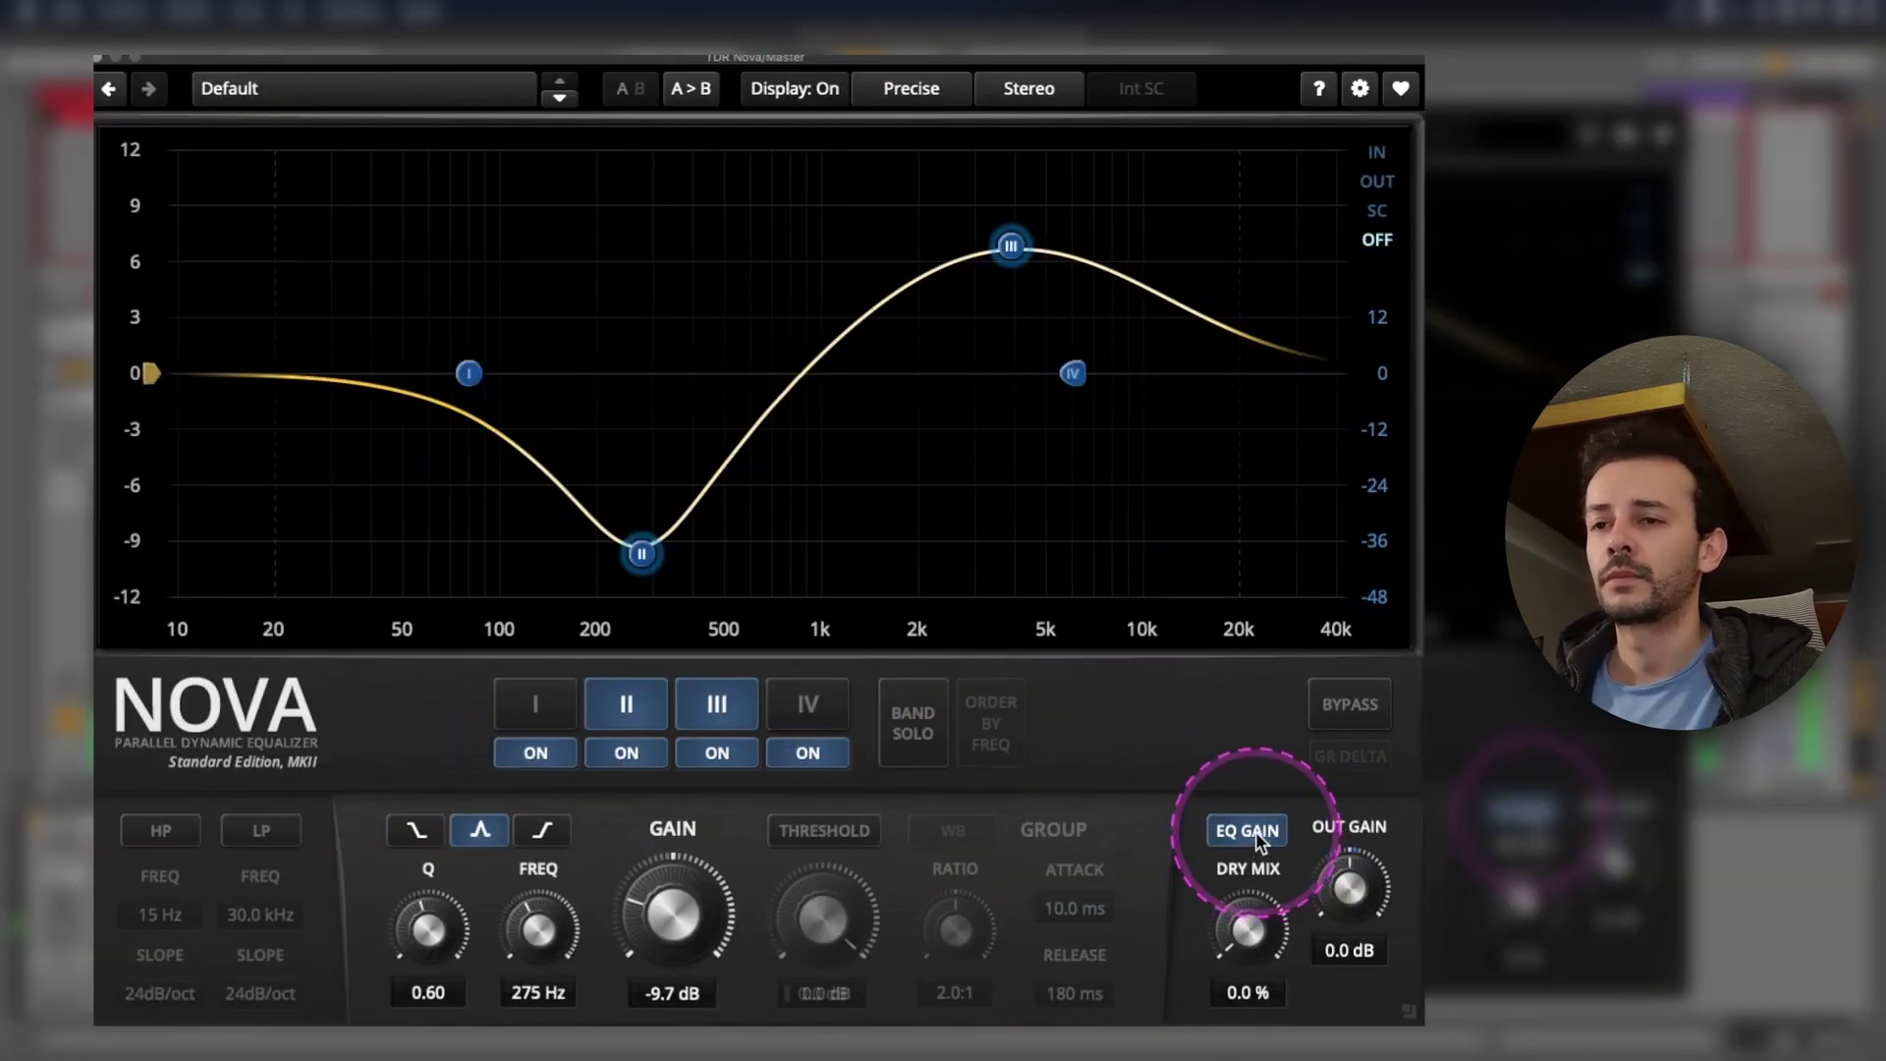
click(1257, 832)
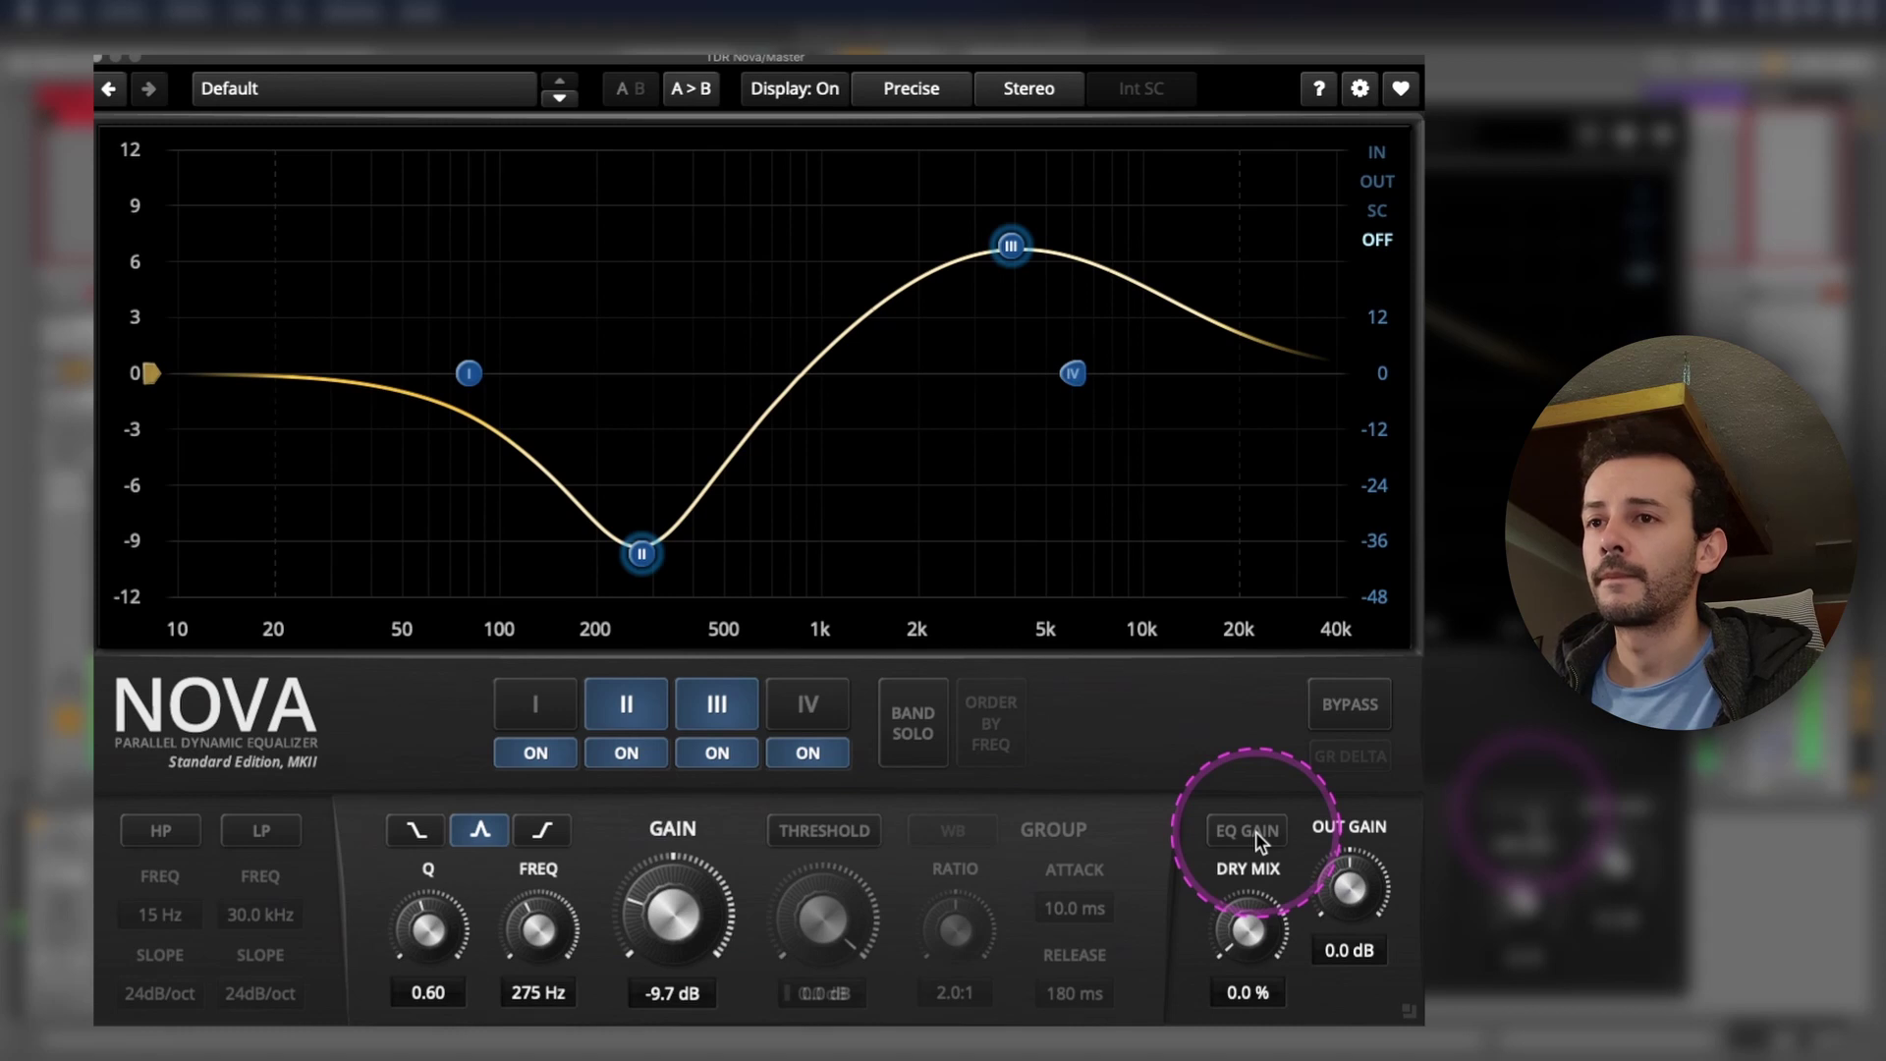
click(1255, 831)
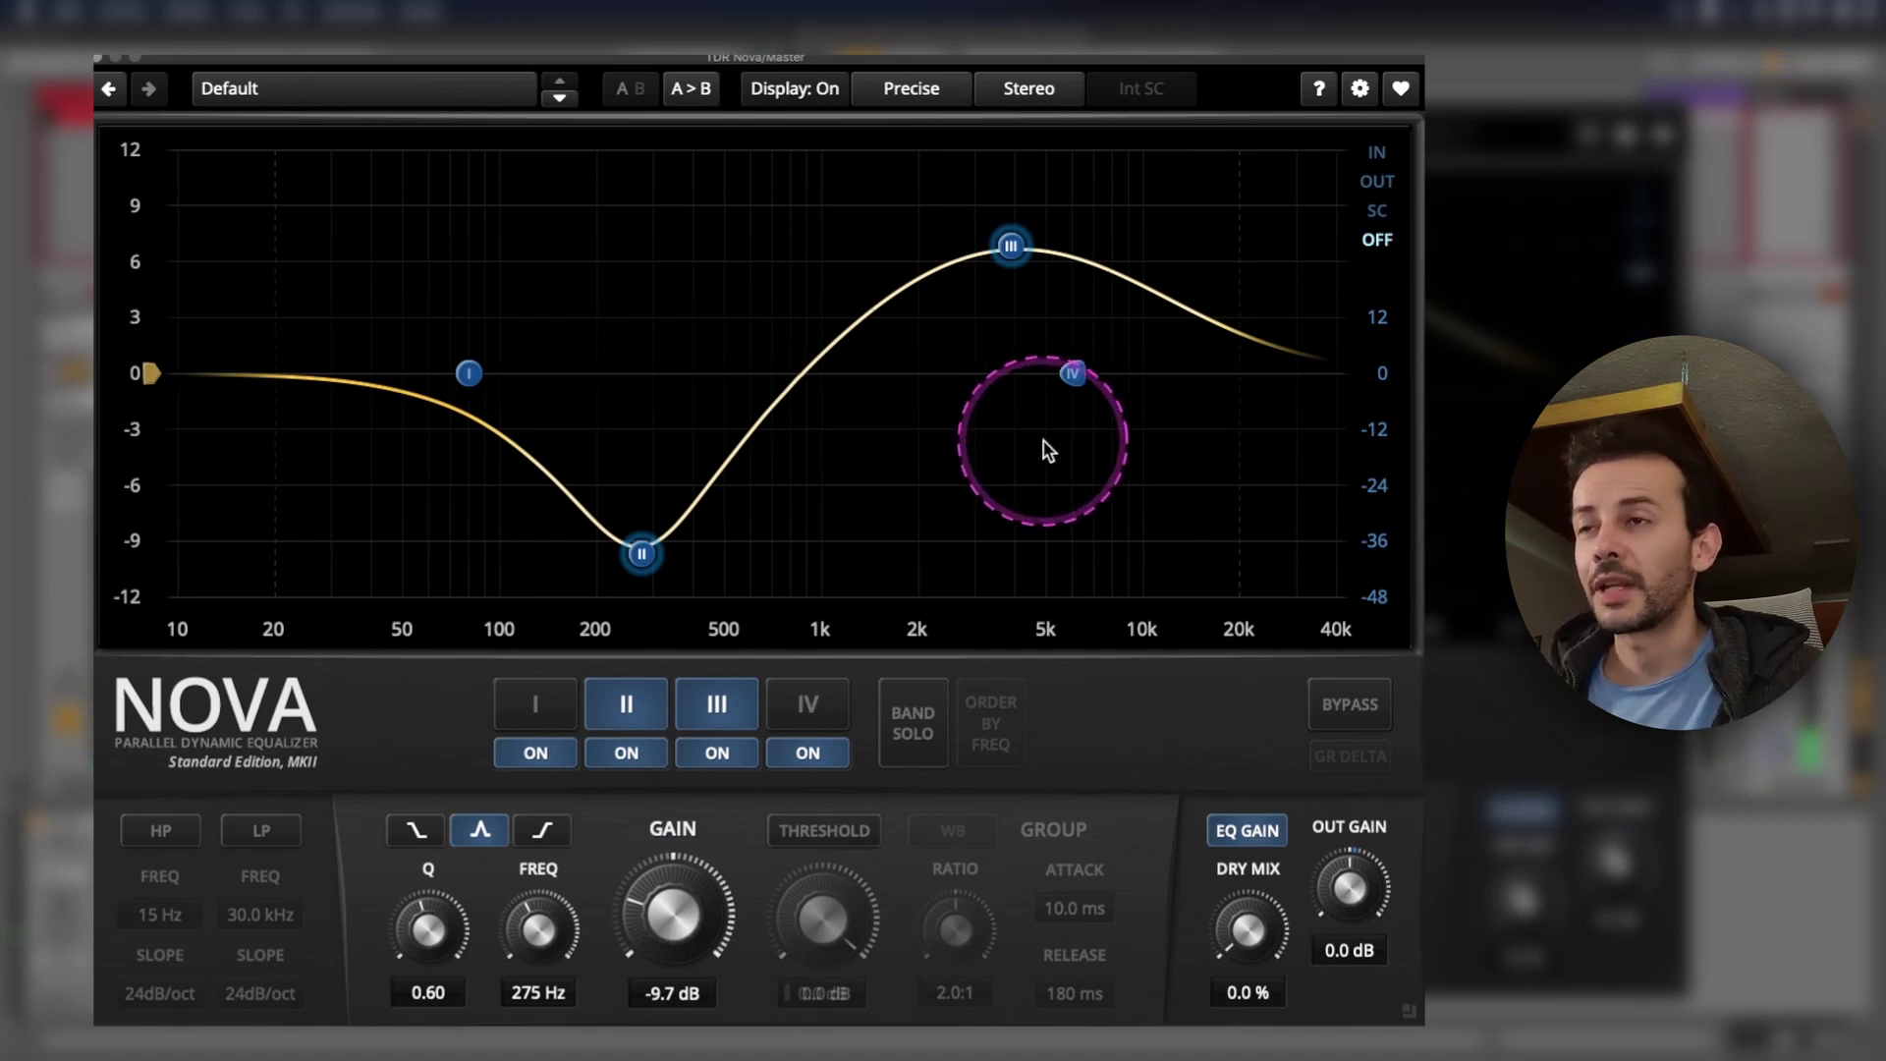
- Exaggerate band III to 12 dB at 3.3 kHz and band II to about -12 dB, and toggle EQ Gain to compare
drag(1012, 245, 985, 131)
drag(609, 435, 614, 599)
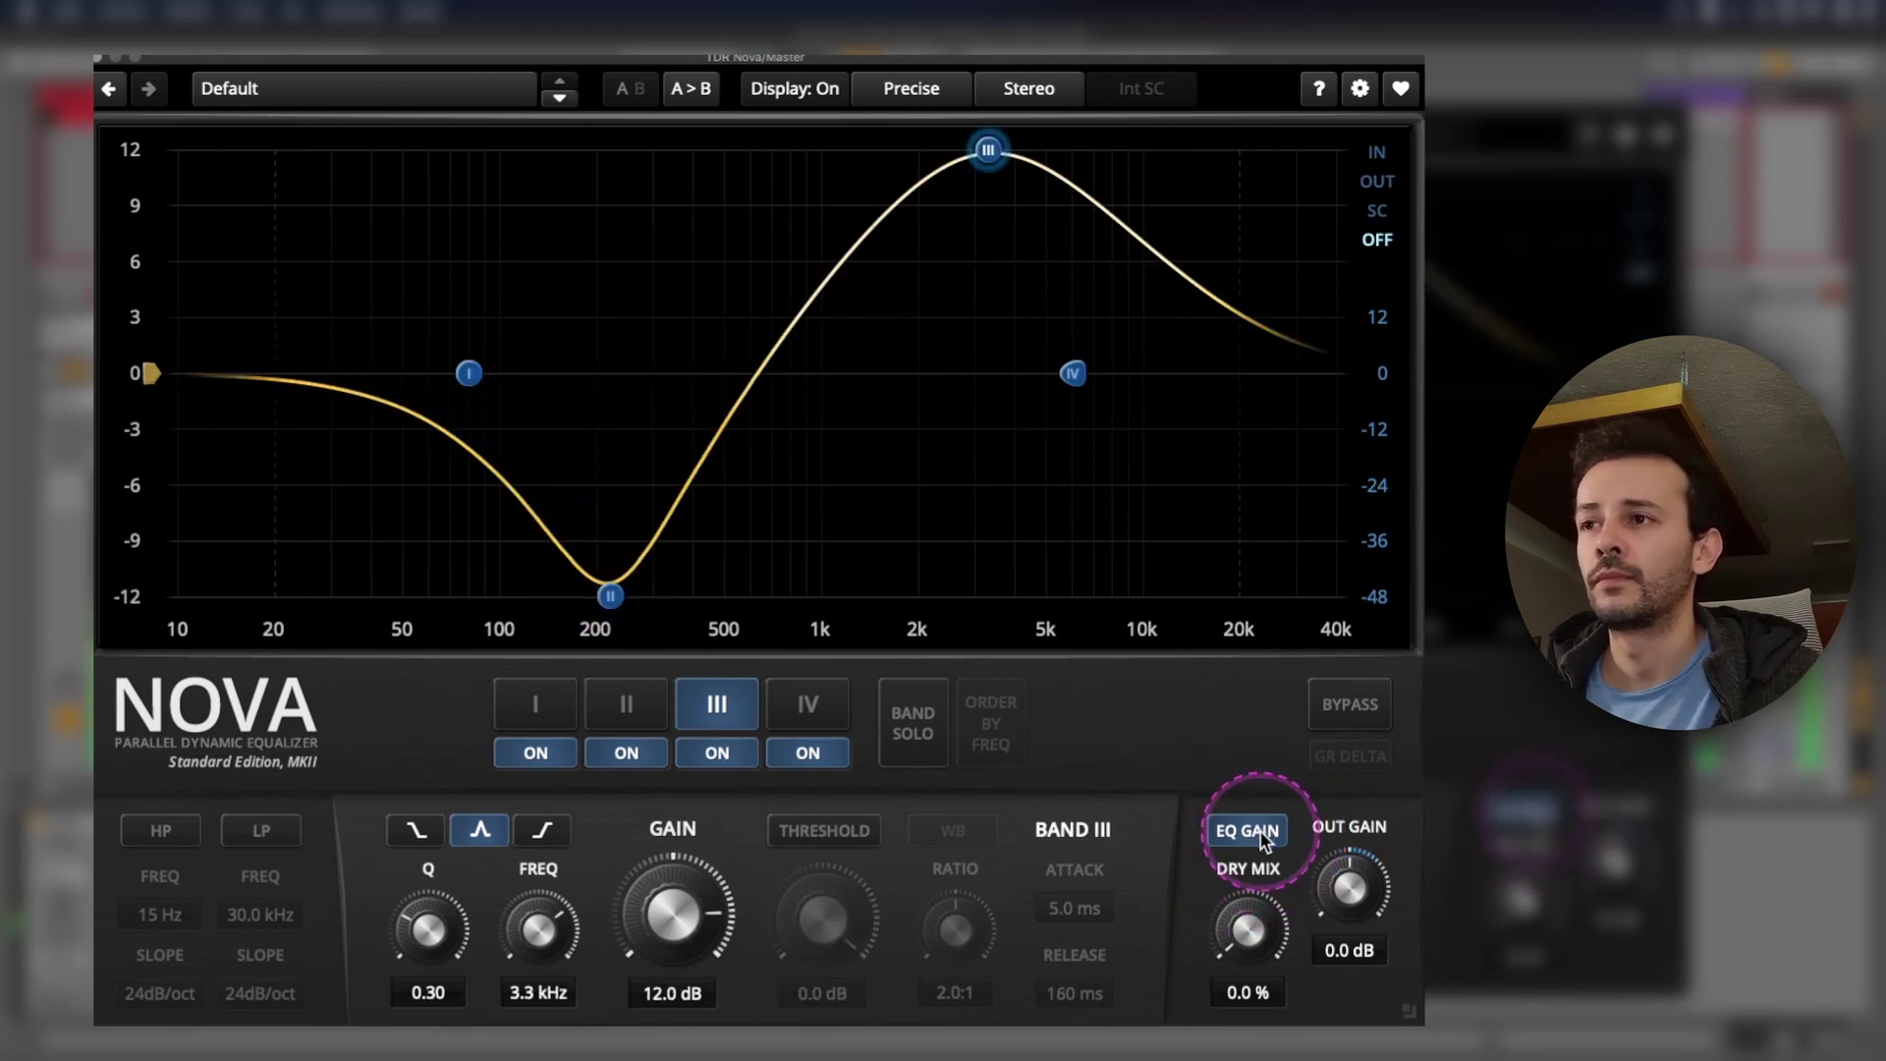
click(1262, 833)
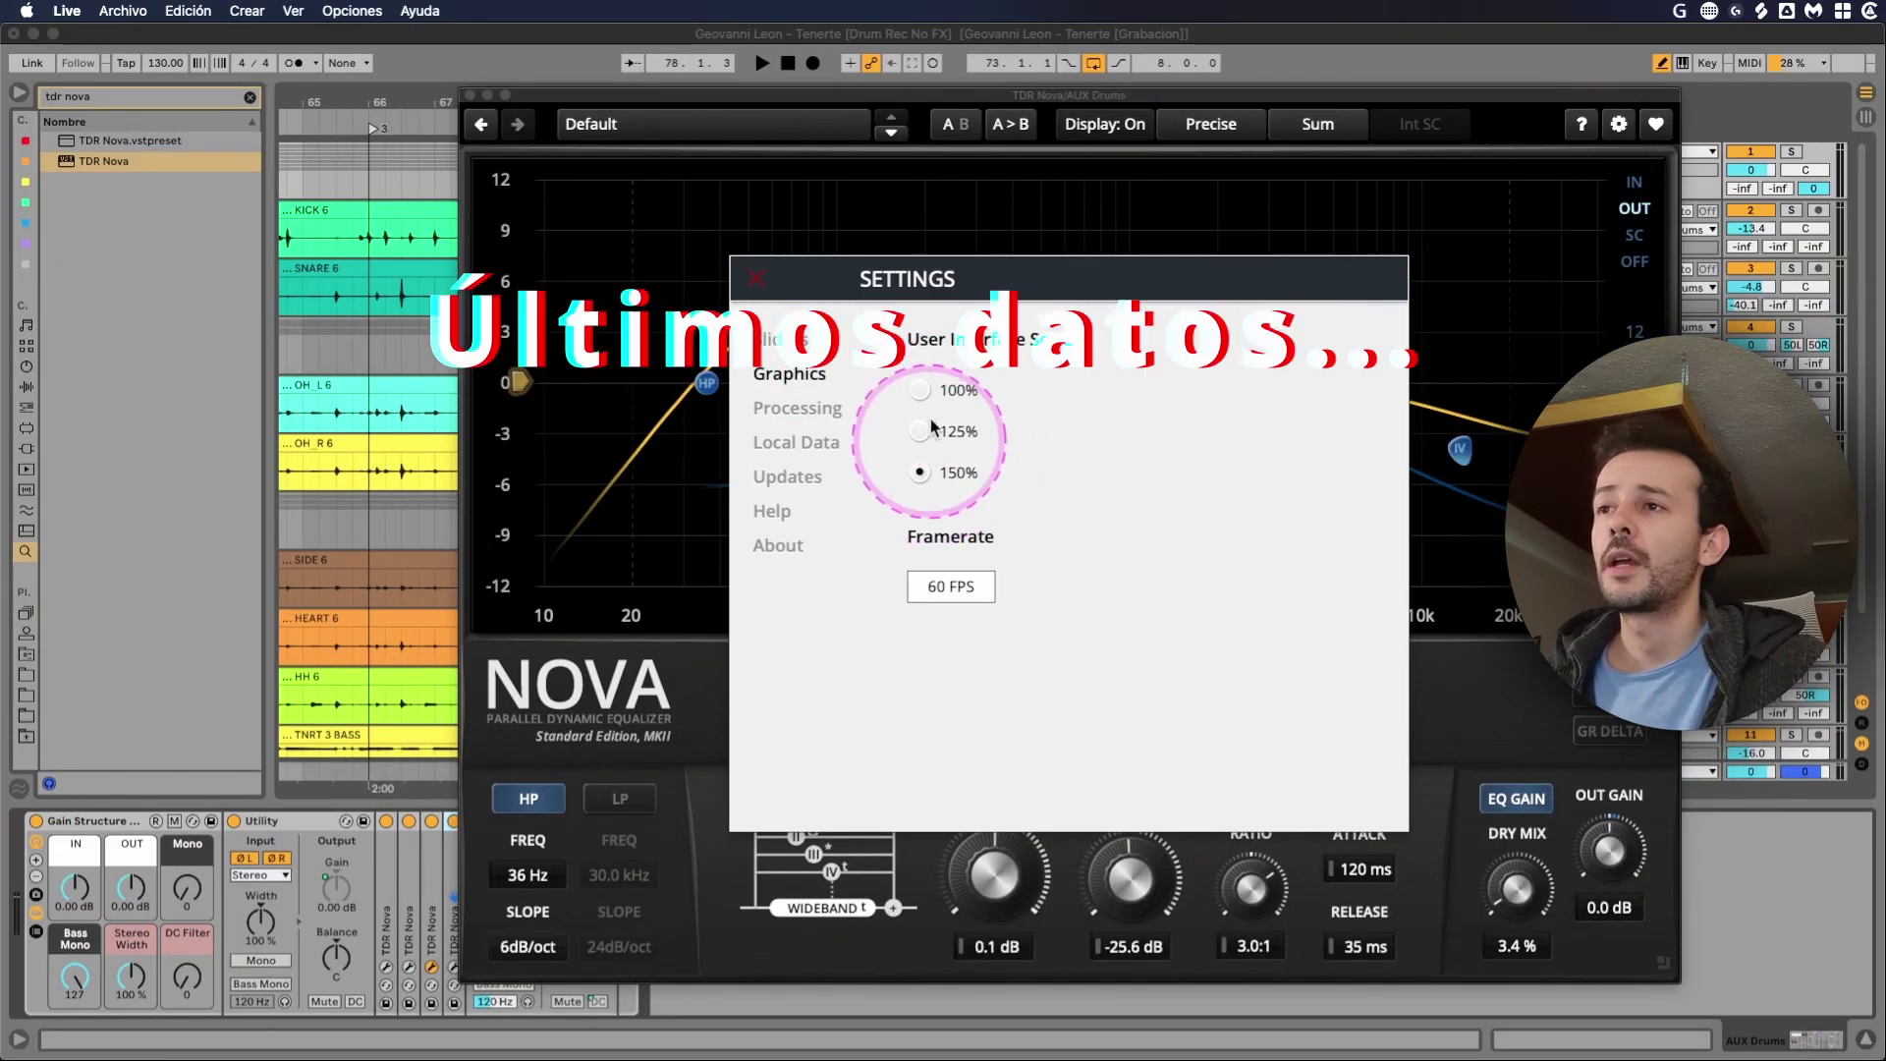
- Review the plugin's slider and processing settings, including drag behaviour and rendering quality, and close the settings
click(802, 342)
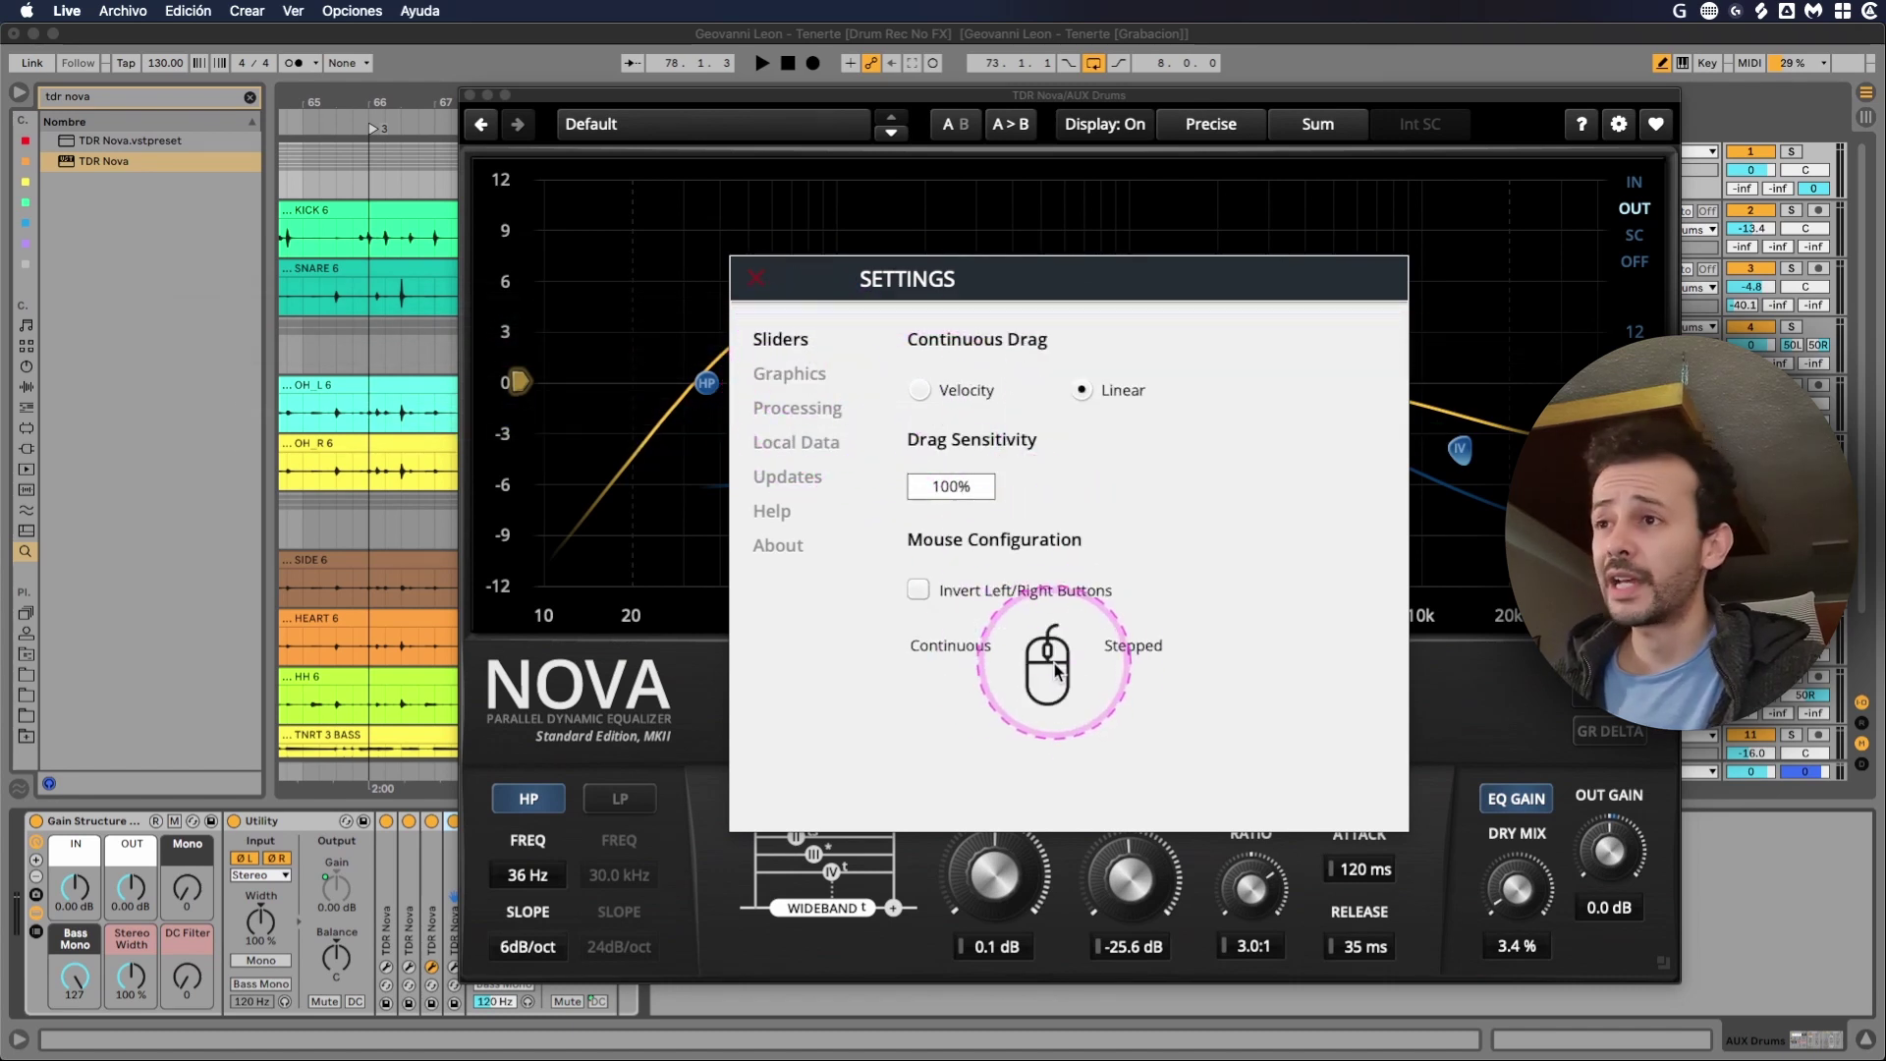
click(797, 407)
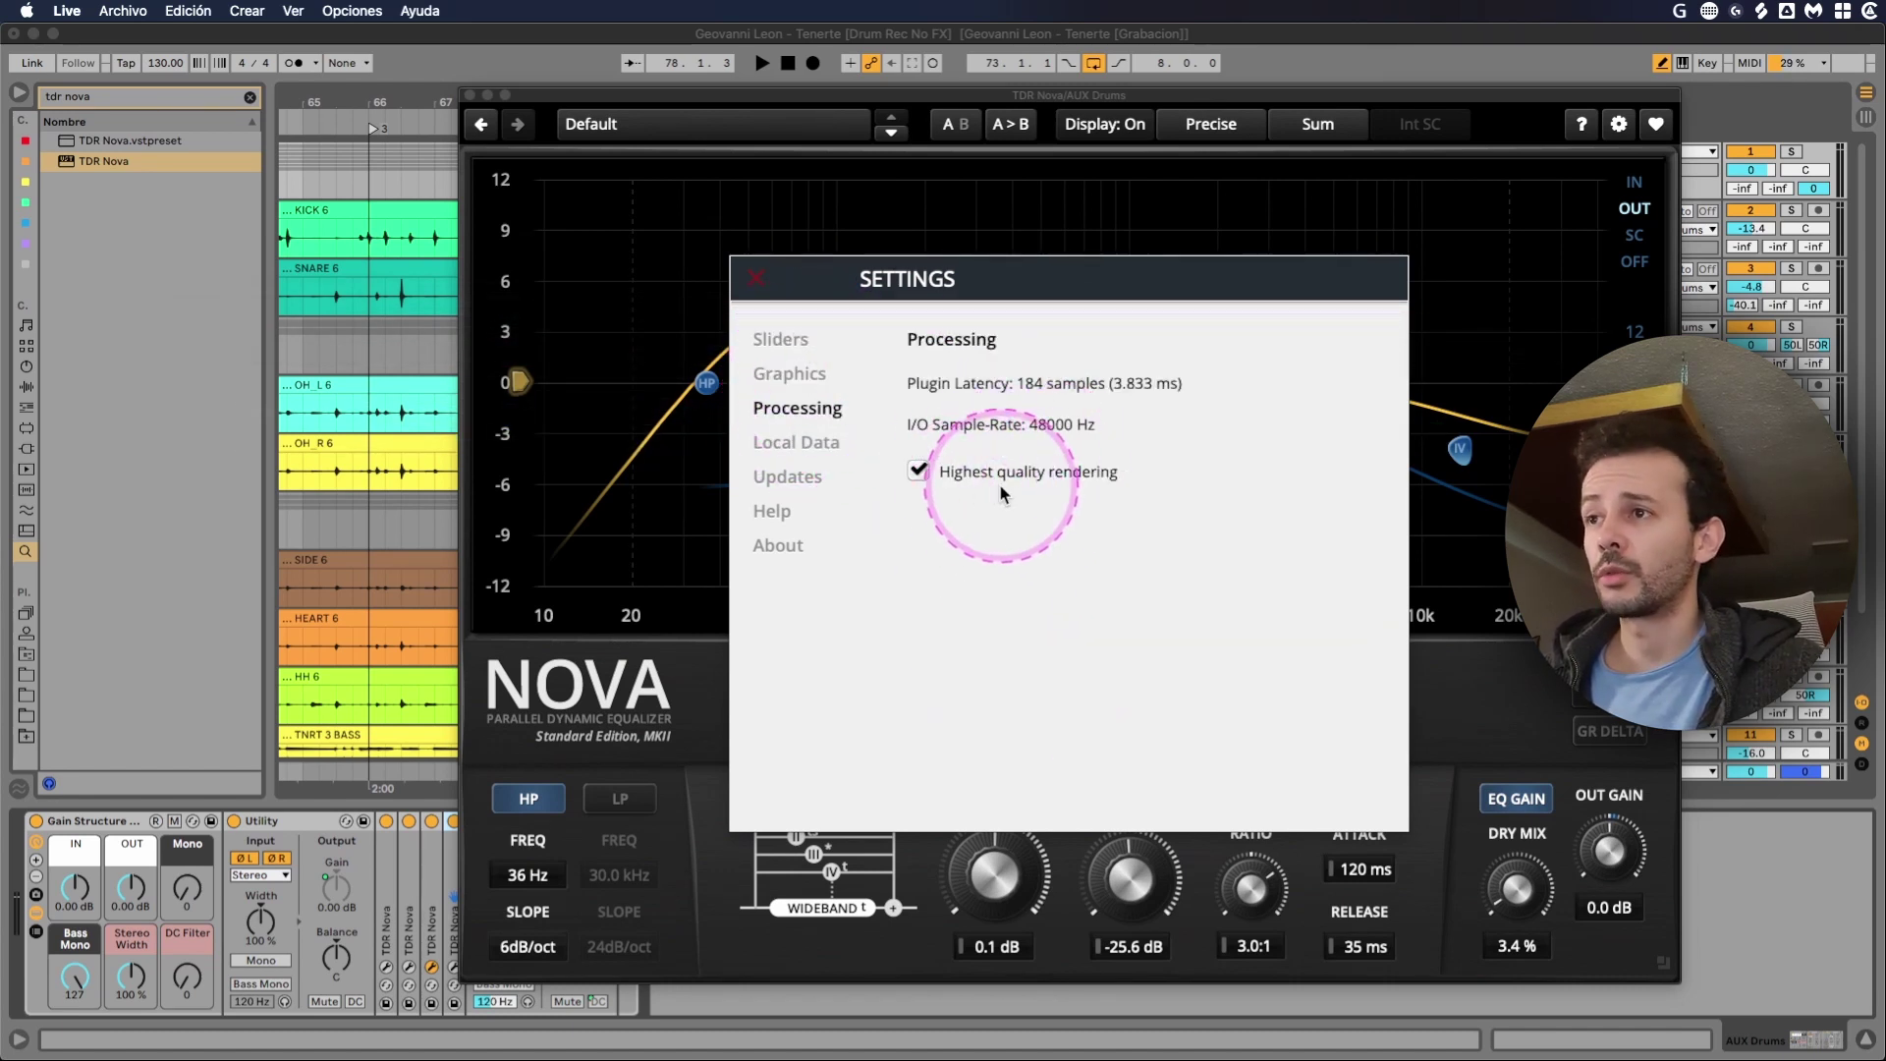
click(756, 279)
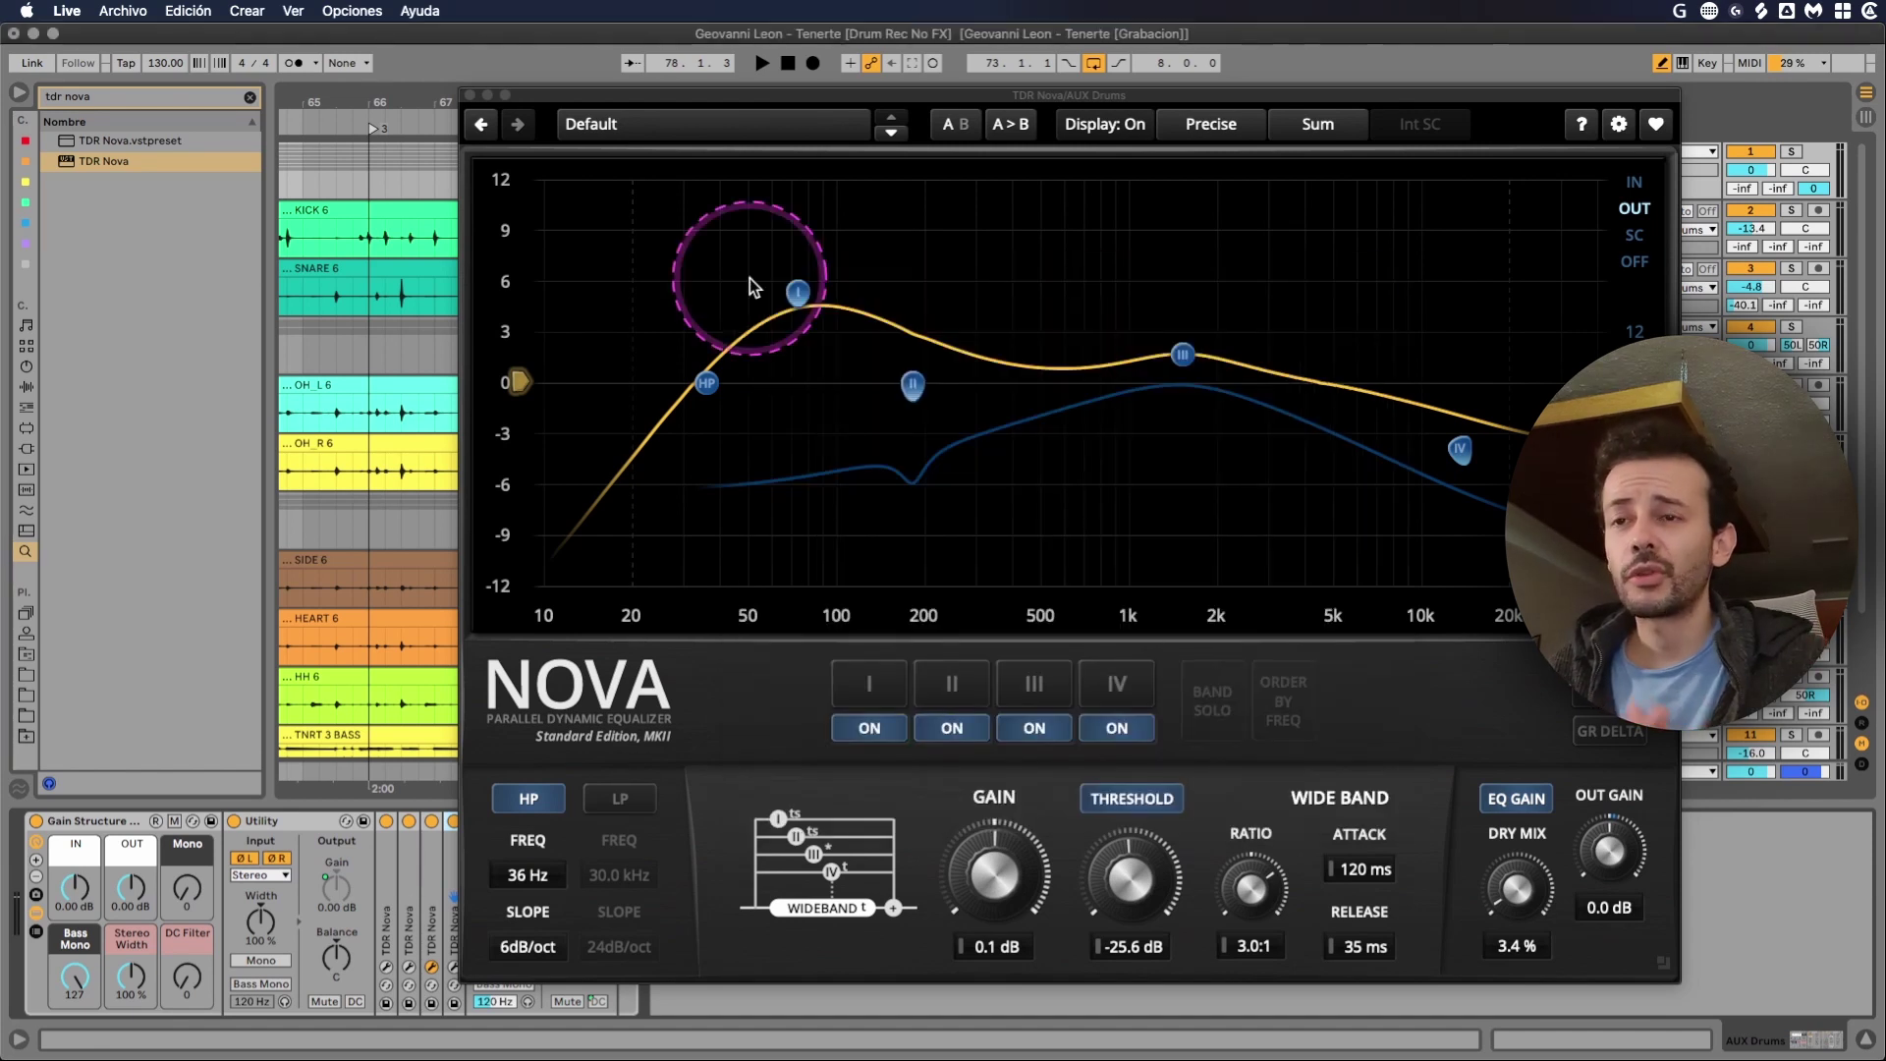